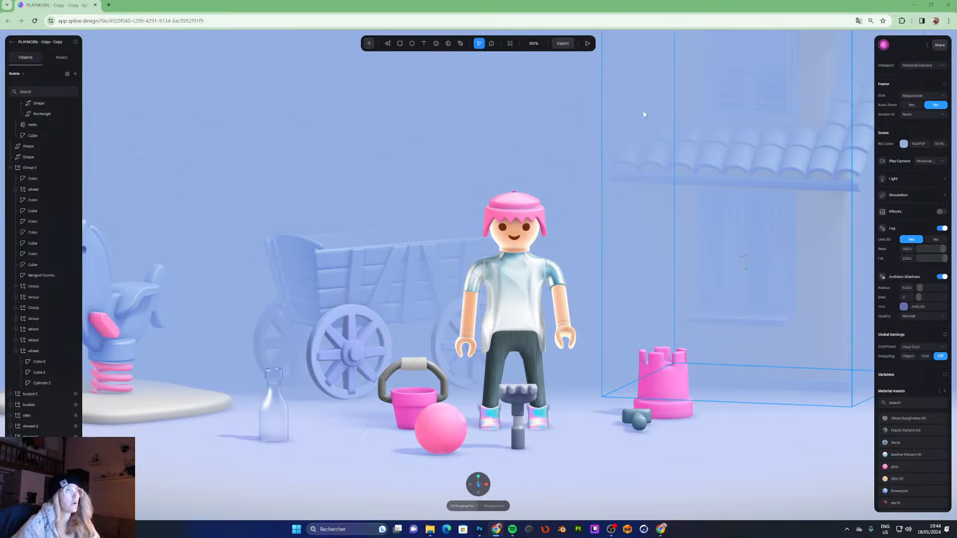
# - Preview the scene in play mode and drag the bucket, ball, rake and small toy to test their interactions
pyautogui.click(588, 43)
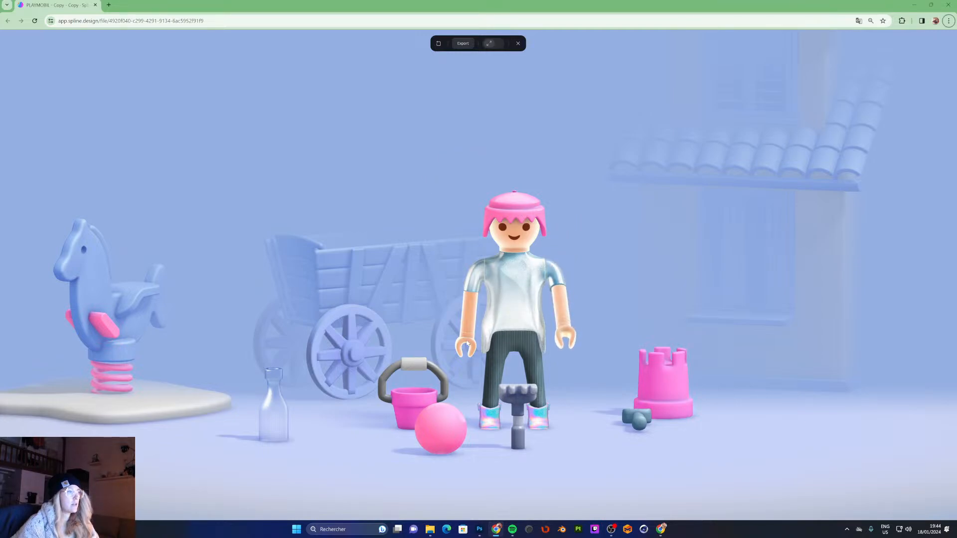
pyautogui.moveTo(406, 400); pyautogui.dragTo(358, 427)
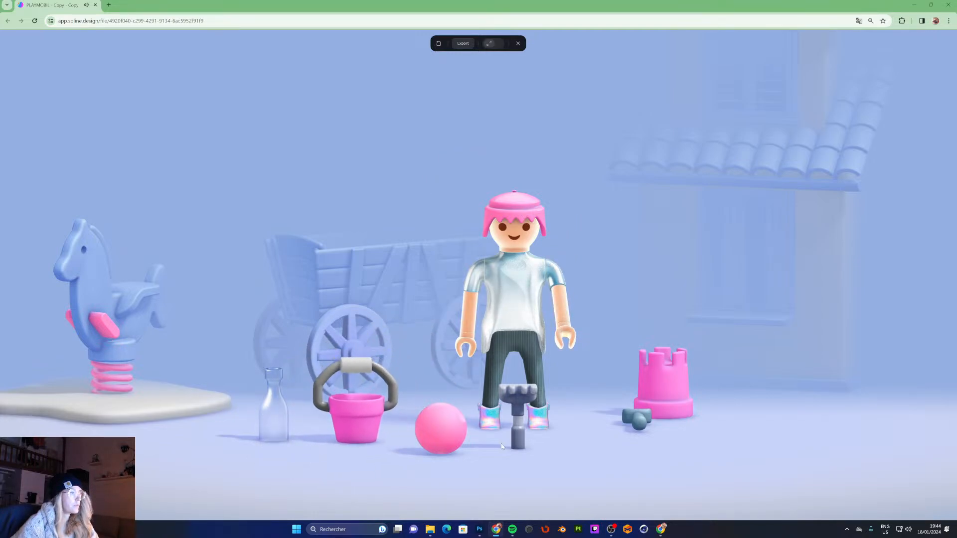
pyautogui.moveTo(440, 429)
pyautogui.mouseDown()
pyautogui.moveTo(428, 416)
pyautogui.moveTo(475, 467)
pyautogui.moveTo(430, 443)
pyautogui.mouseUp()
pyautogui.moveTo(519, 425); pyautogui.dragTo(504, 467)
pyautogui.moveTo(639, 420); pyautogui.dragTo(323, 474)
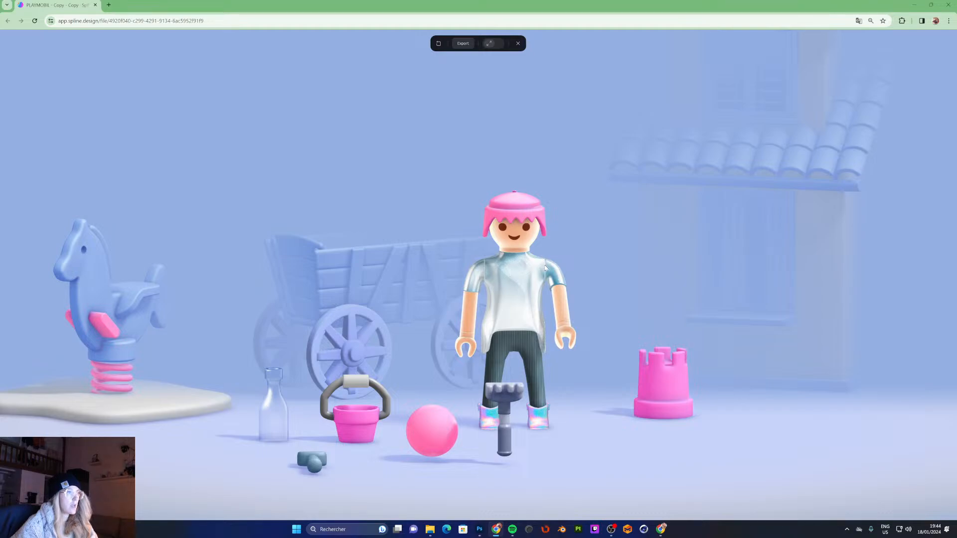
pyautogui.click(553, 269)
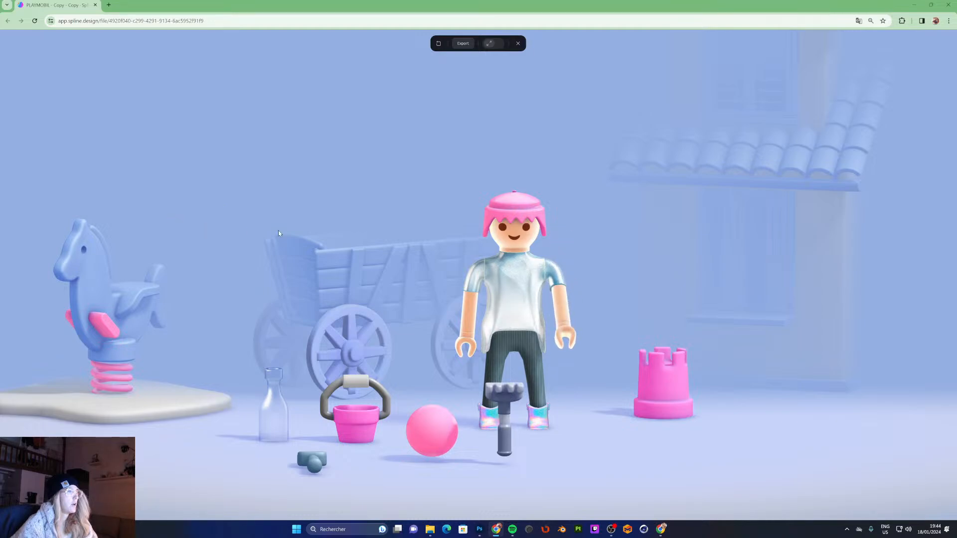
pyautogui.moveTo(556, 273)
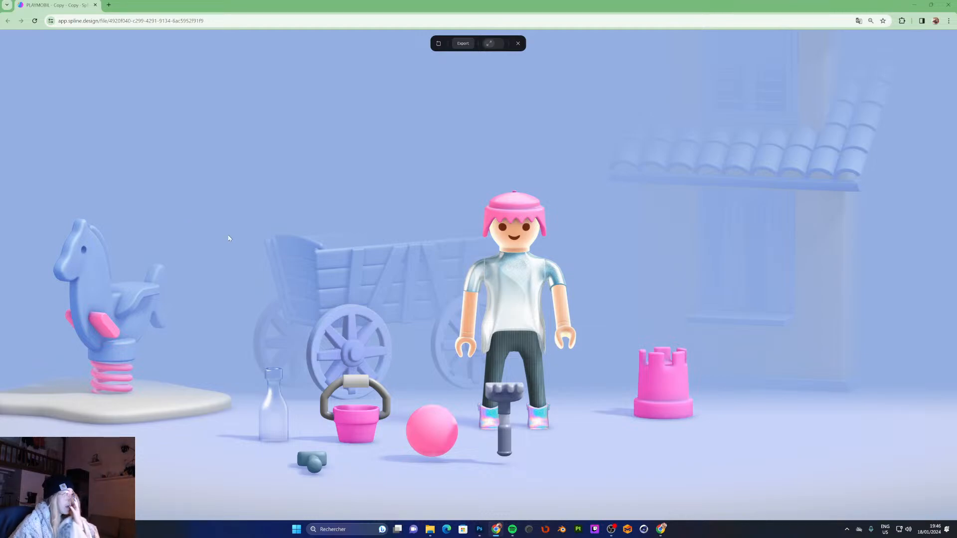
# - Click the rocking horse repeatedly to test its animation, then exit play mode
pyautogui.click(114, 324)
pyautogui.click(95, 332)
pyautogui.click(97, 324)
pyautogui.click(120, 338)
pyautogui.click(130, 344)
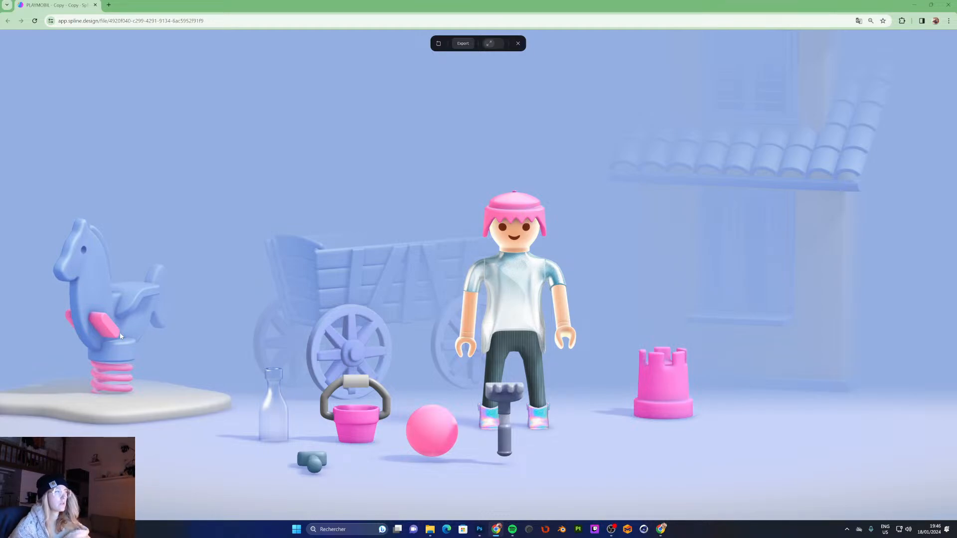
pyautogui.click(102, 332)
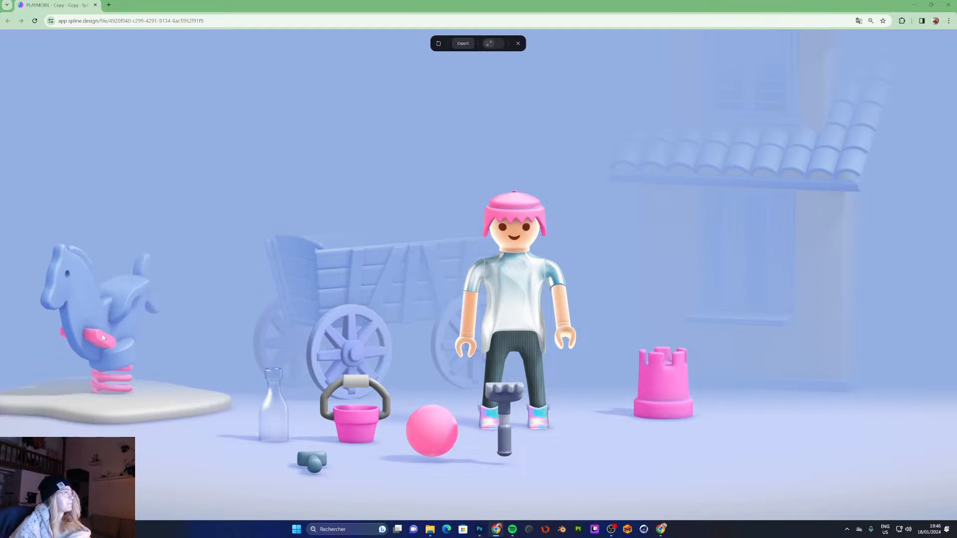
pyautogui.click(97, 335)
pyautogui.click(103, 329)
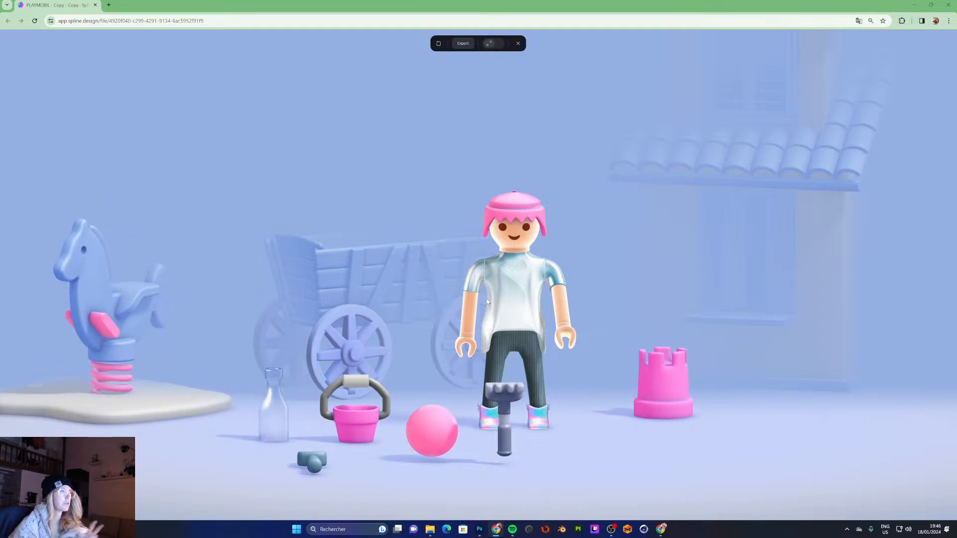
pyautogui.moveTo(708, 271); pyautogui.dragTo(559, 239)
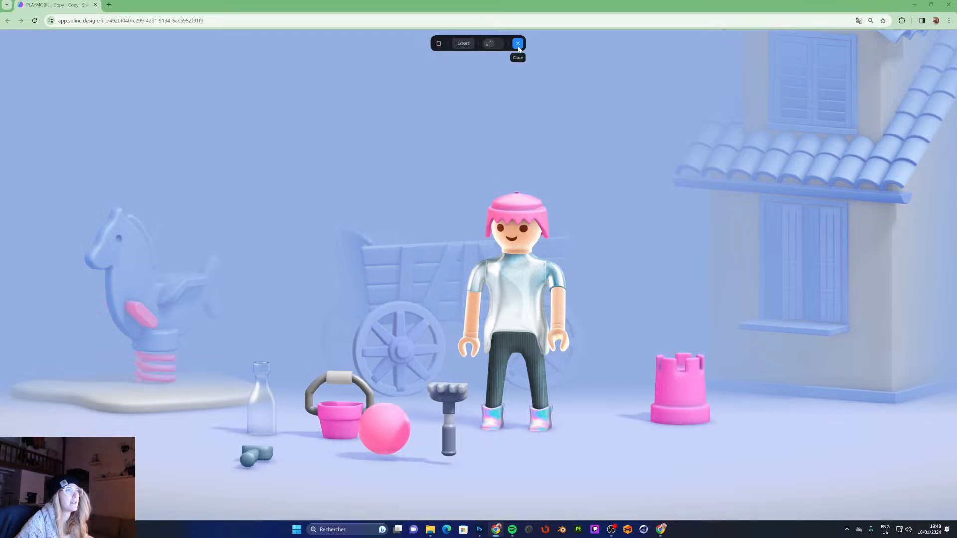
pyautogui.press('Escape')
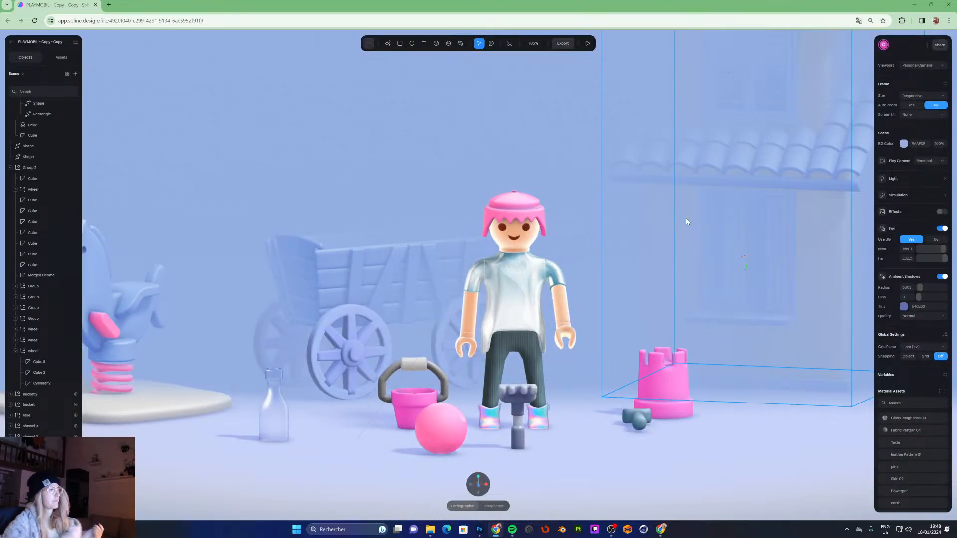
# - Select the figure's raised arm group inside the playmobil object and rename it arm
pyautogui.click(554, 279)
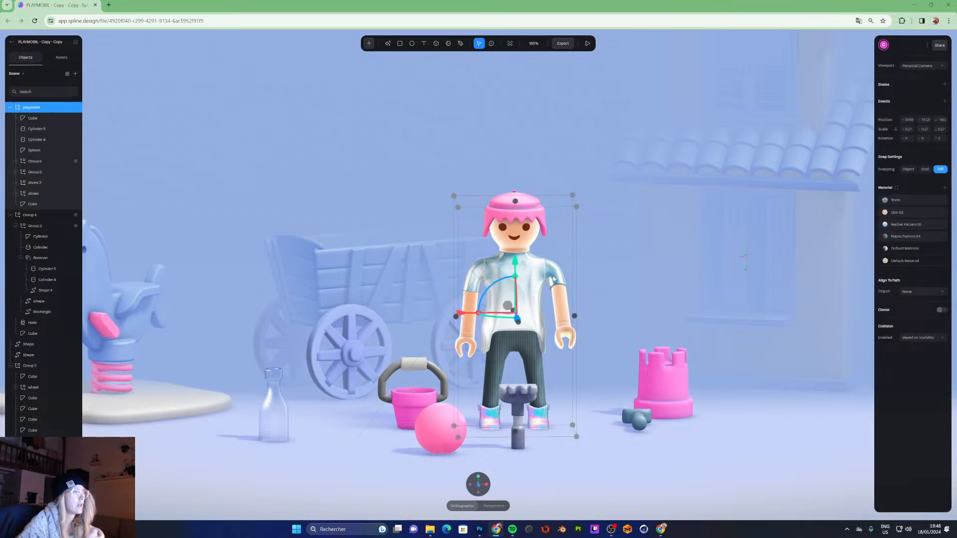
pyautogui.doubleClick(554, 279)
pyautogui.doubleClick(554, 279)
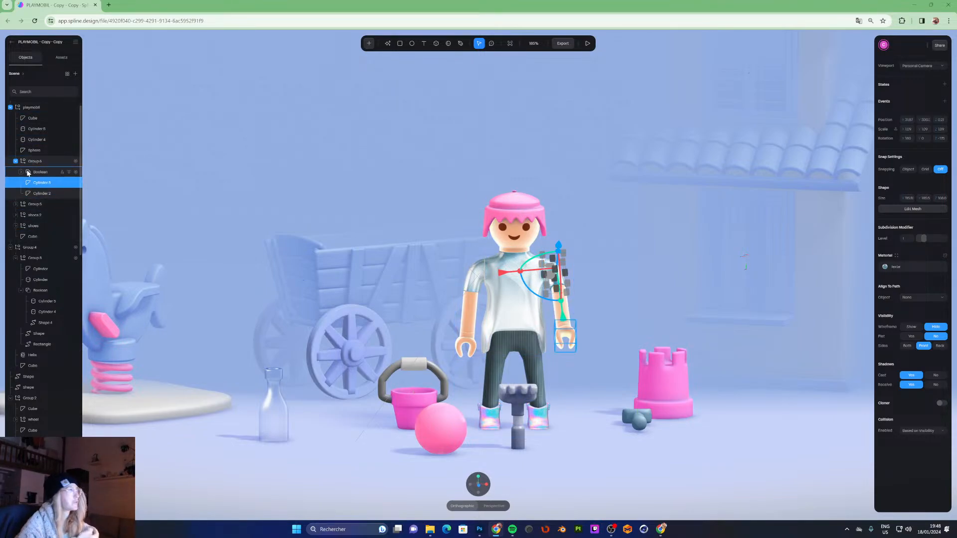
pyautogui.click(52, 163)
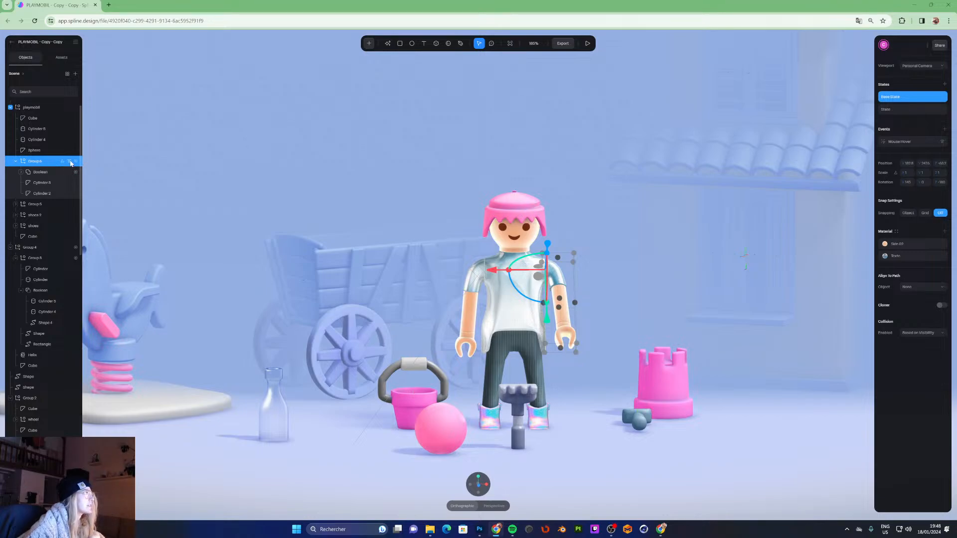
pyautogui.doubleClick(41, 162)
pyautogui.write('r')
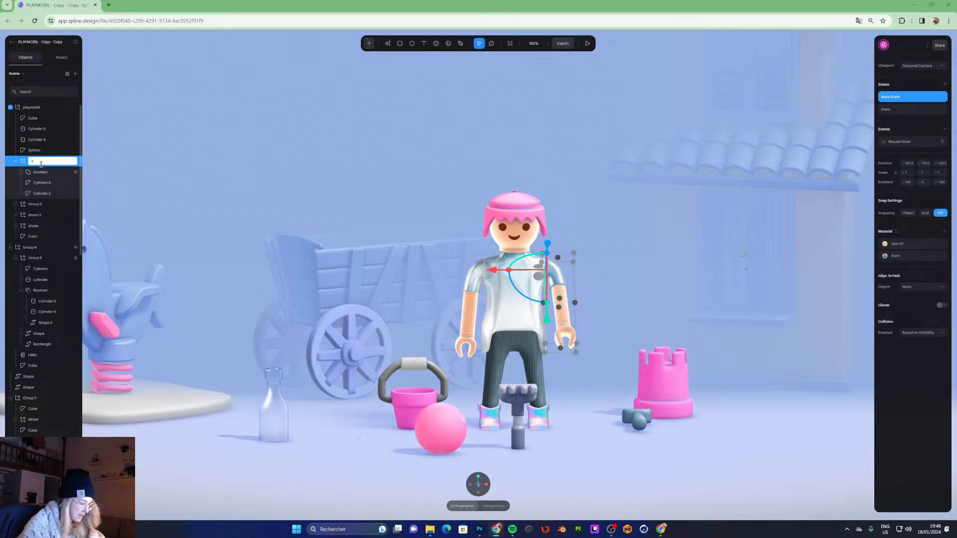
pyautogui.write('m')
pyautogui.press('Return')
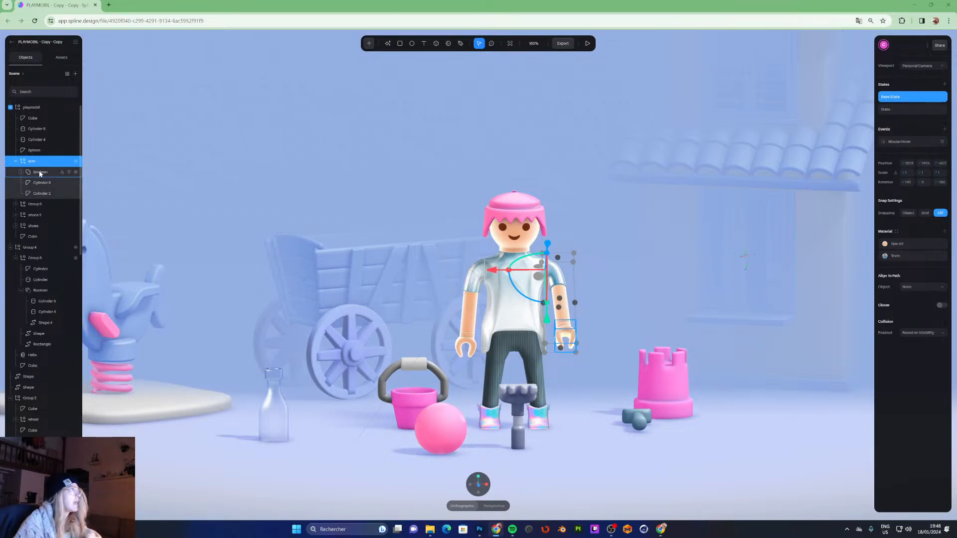
# - Collapse the groups in the object list and reselect the arm group inside playmobil
pyautogui.click(68, 161)
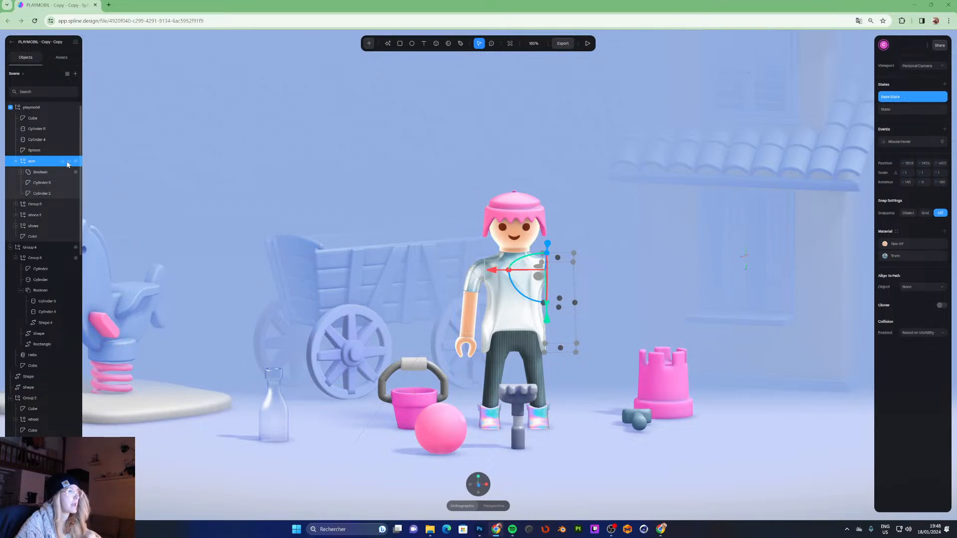
pyautogui.click(69, 162)
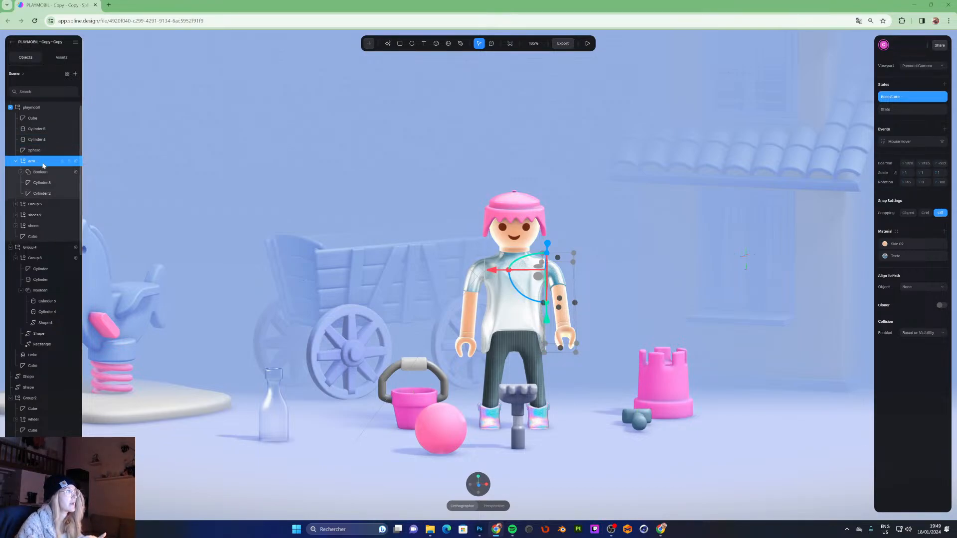
pyautogui.click(10, 108)
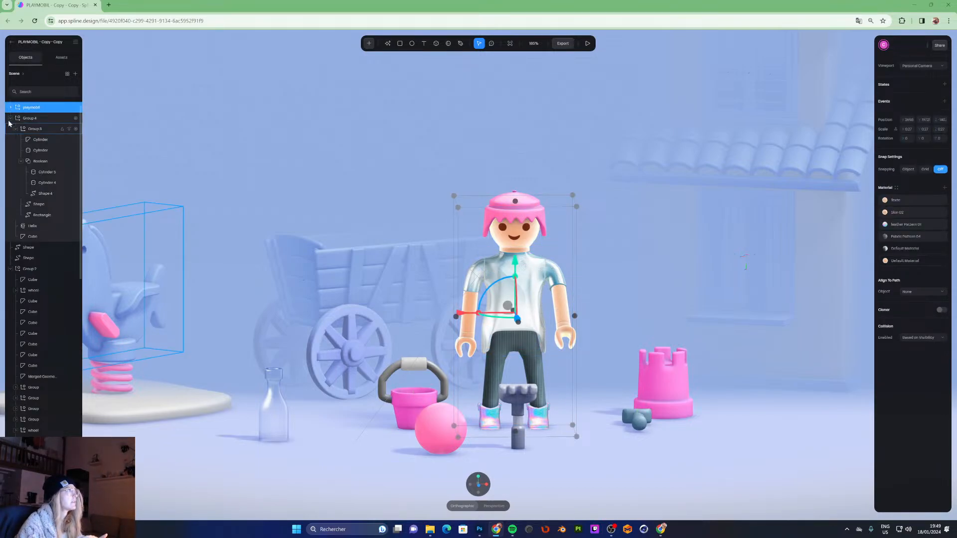
pyautogui.click(11, 120)
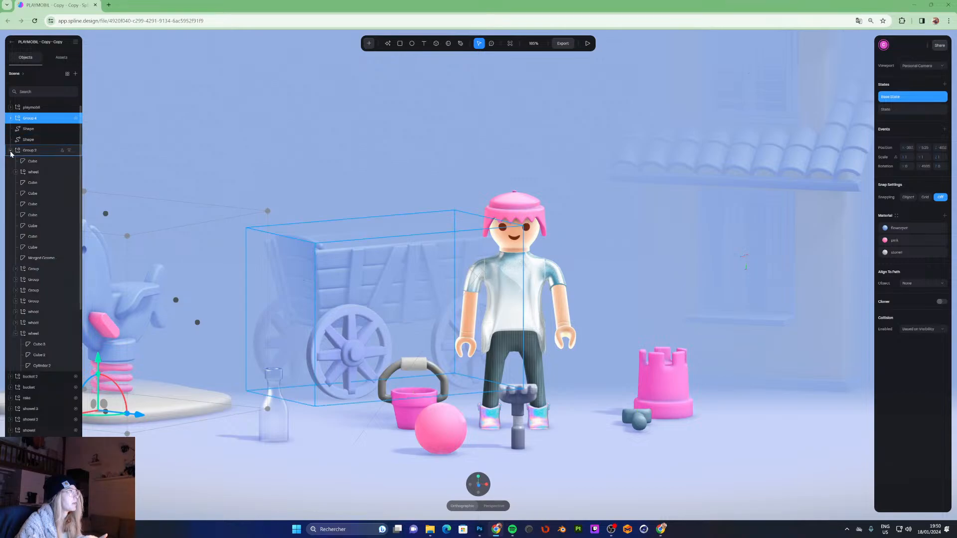
pyautogui.click(10, 150)
pyautogui.click(10, 237)
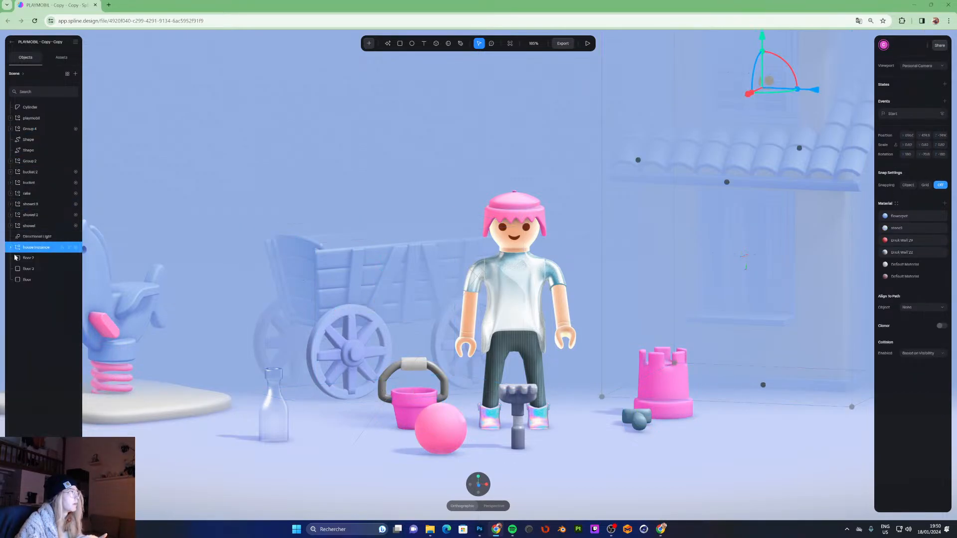
pyautogui.click(35, 320)
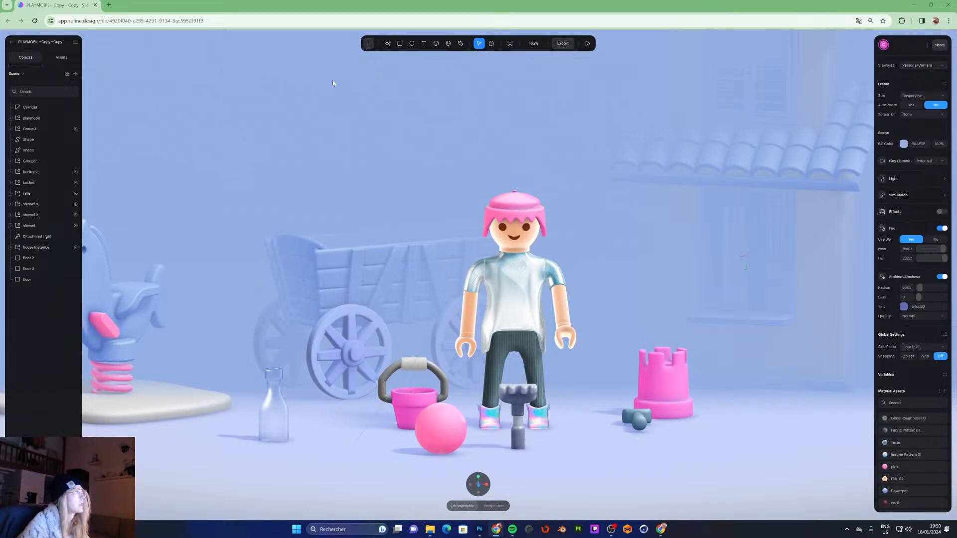
pyautogui.click(10, 119)
pyautogui.click(32, 171)
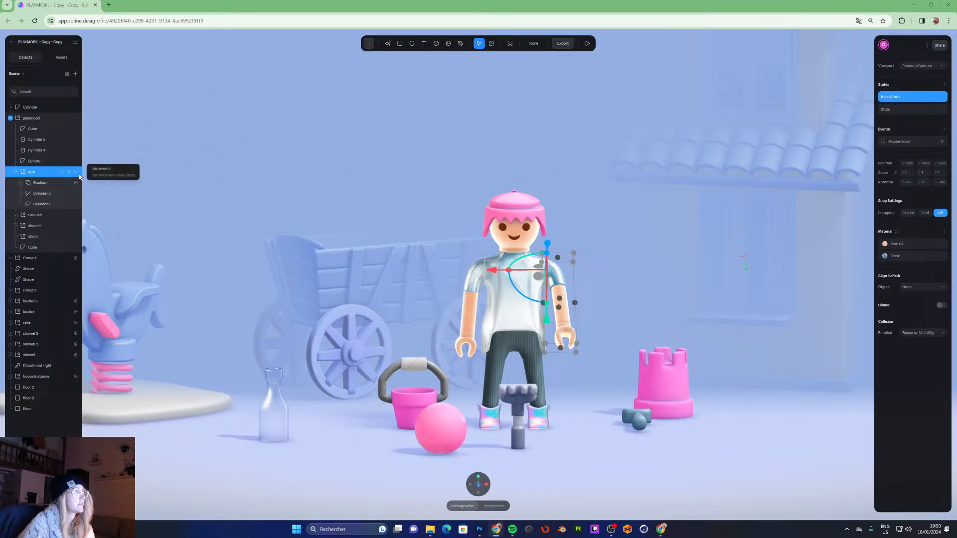
# - Compare the arm's Base State and State poses, zooming and orbiting around the figure
pyautogui.click(899, 109)
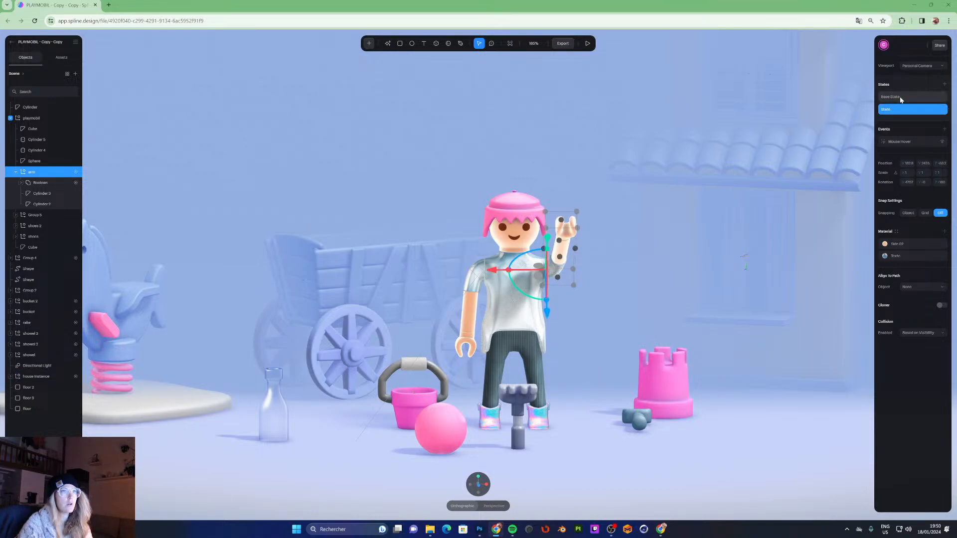
pyautogui.click(900, 98)
pyautogui.click(900, 111)
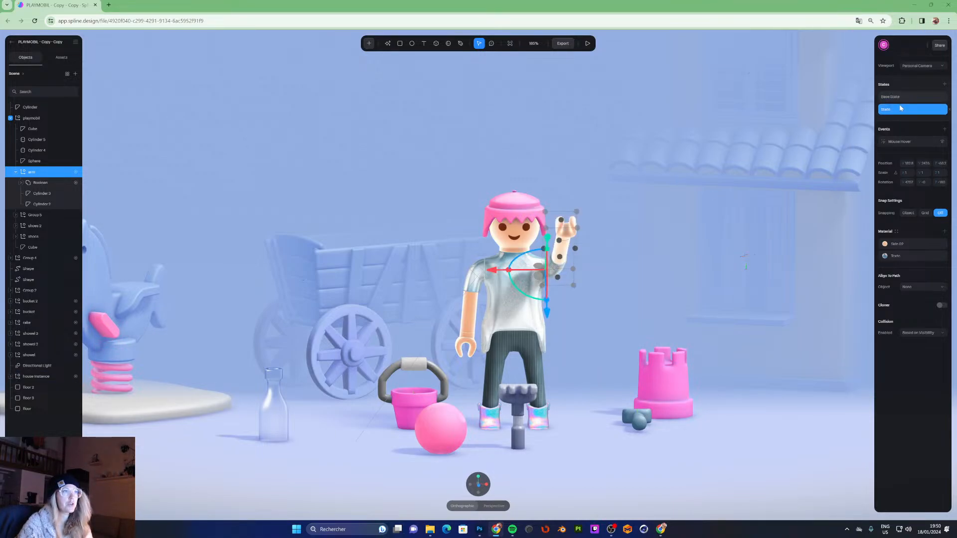
pyautogui.click(900, 97)
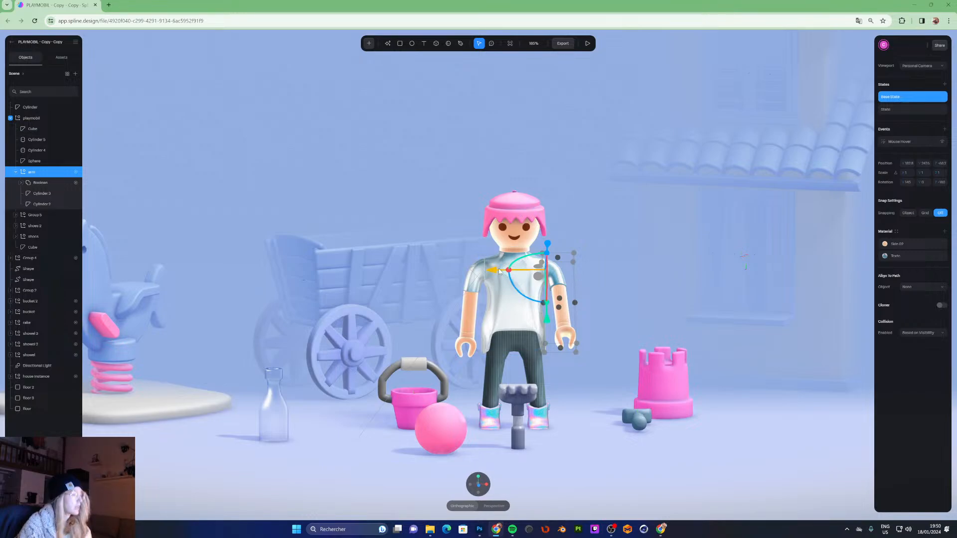
pyautogui.moveTo(505, 267); pyautogui.dragTo(585, 290, button='right')
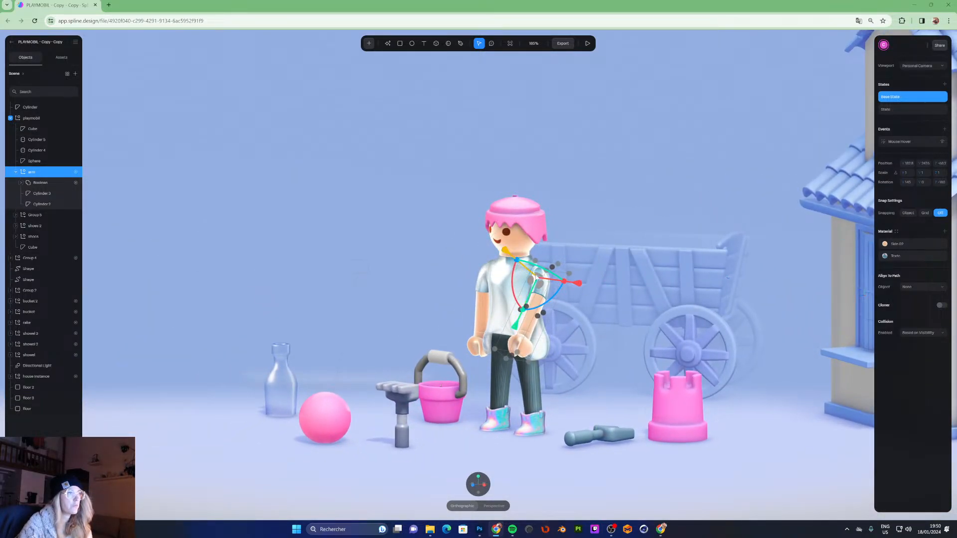
pyautogui.click(908, 107)
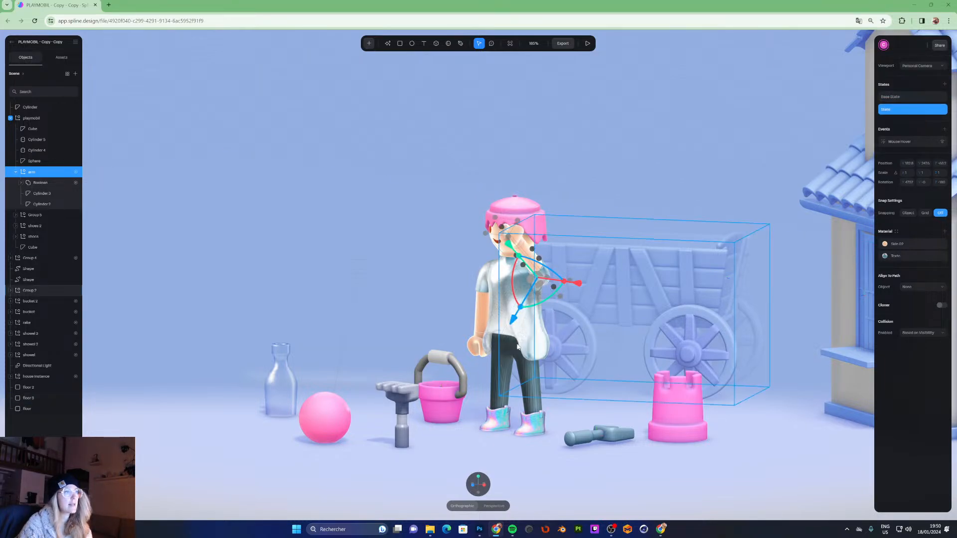
pyautogui.scroll(5, 629, 236)
pyautogui.moveTo(629, 236); pyautogui.dragTo(558, 232, button='middle')
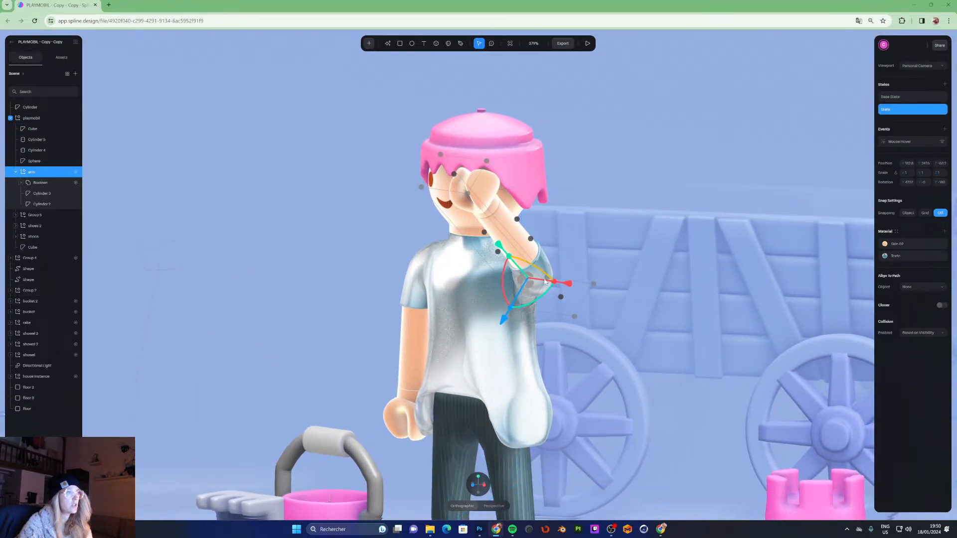
pyautogui.click(896, 98)
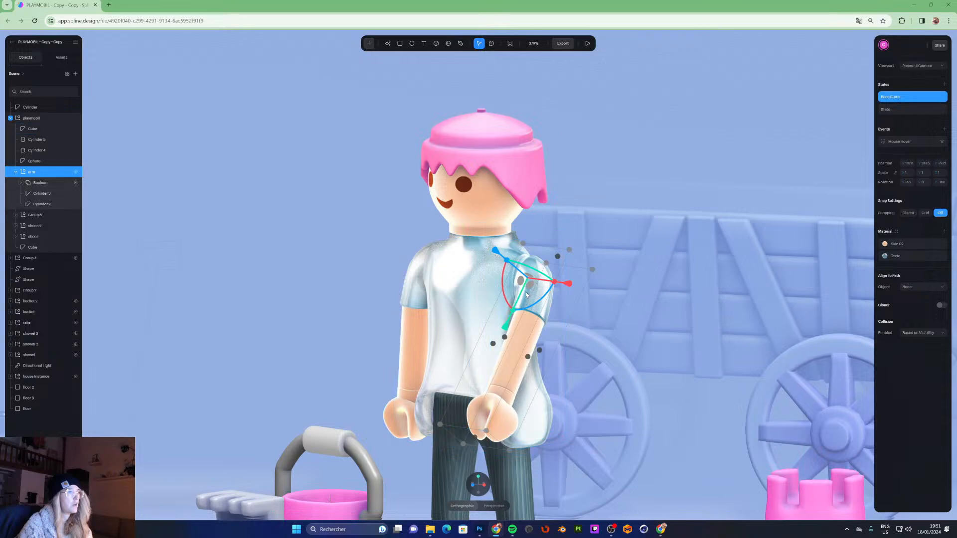
# - Try nudging the arm group slightly and undo the move
pyautogui.click(307, 103)
pyautogui.click(32, 173)
pyautogui.moveTo(497, 330); pyautogui.dragTo(495, 338)
pyautogui.hotkey('ctrl', 'z')
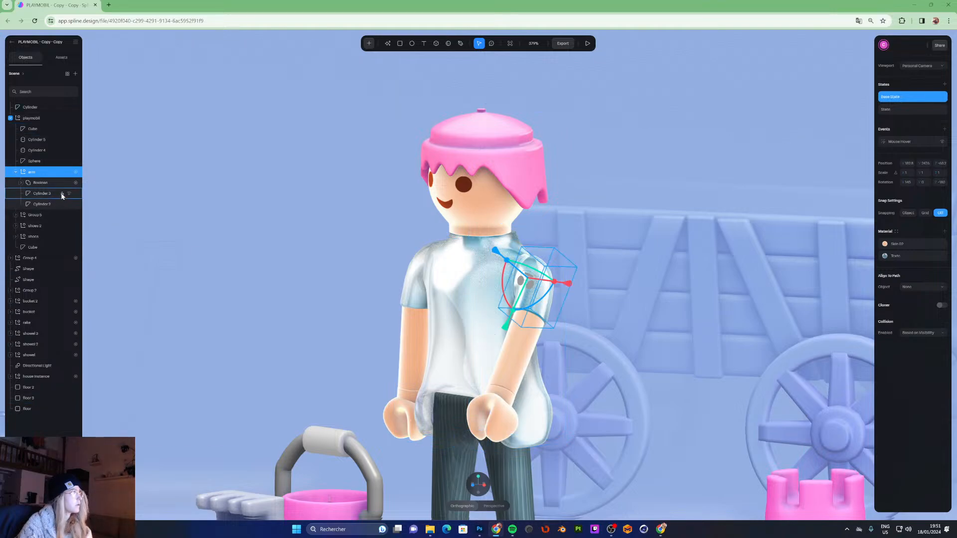
# - Alternate selecting the arm group and other scene objects to inspect the arm's state settings
pyautogui.click(210, 171)
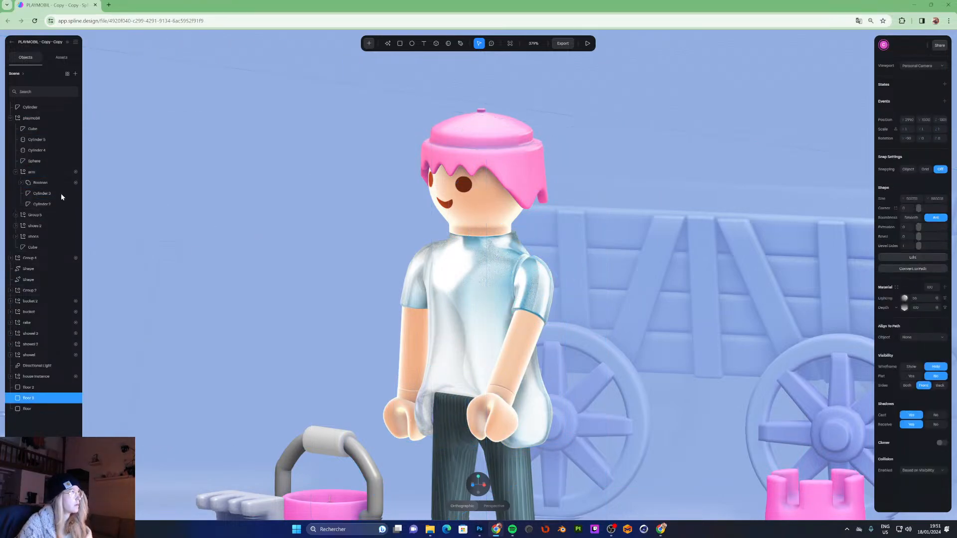
pyautogui.keyDown('shift'); pyautogui.click(32, 172); pyautogui.keyUp('shift')
pyautogui.click(38, 421)
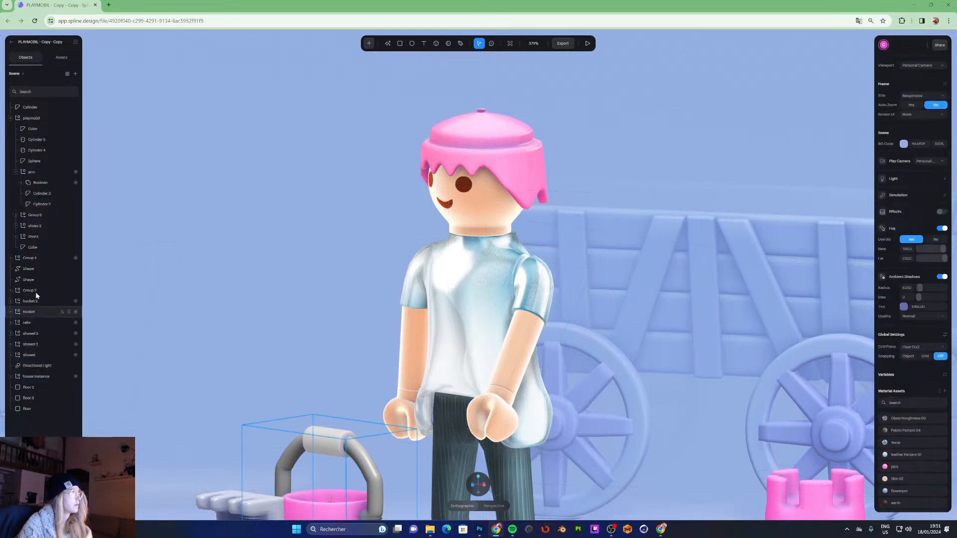
pyautogui.keyDown('shift'); pyautogui.click(36, 172); pyautogui.keyUp('shift')
pyautogui.click(40, 421)
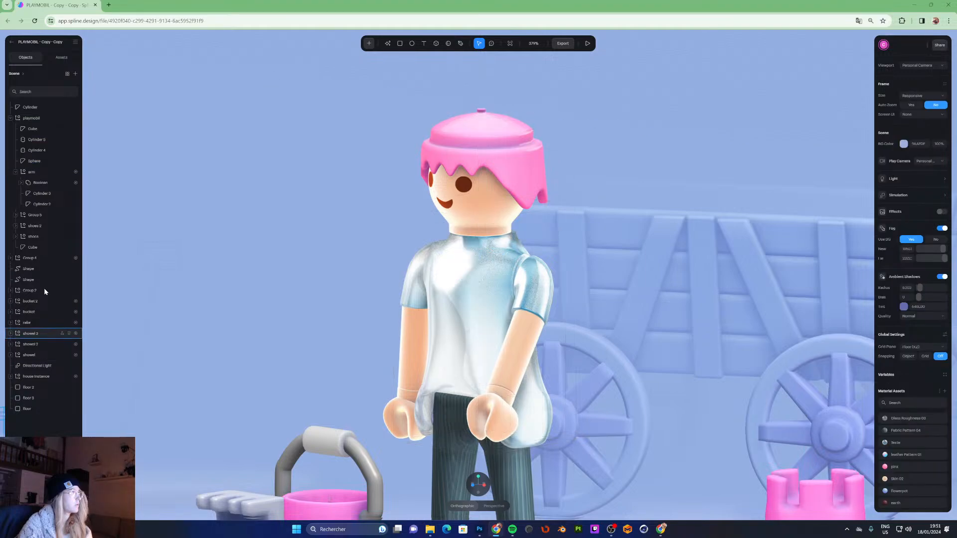
pyautogui.keyDown('shift'); pyautogui.click(35, 173); pyautogui.keyUp('shift')
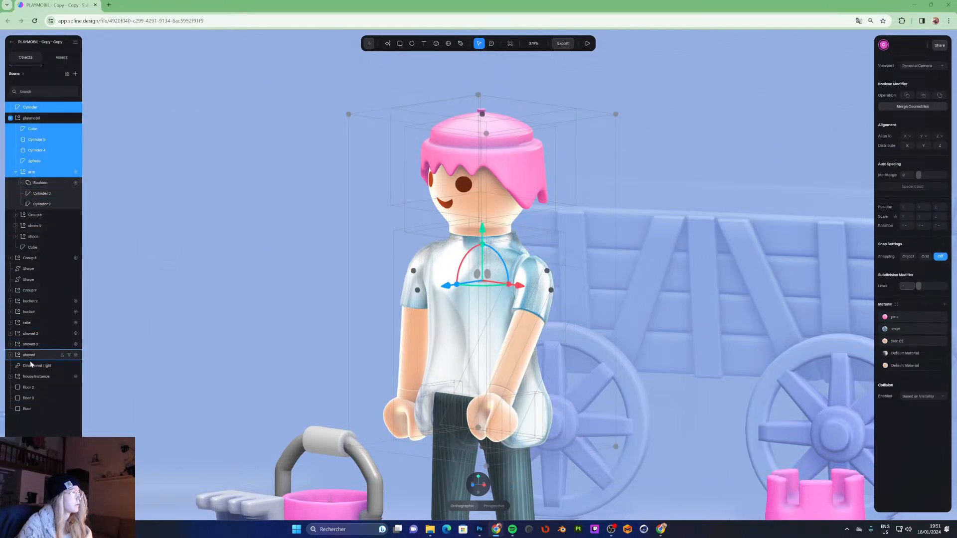
pyautogui.click(31, 421)
pyautogui.click(31, 172)
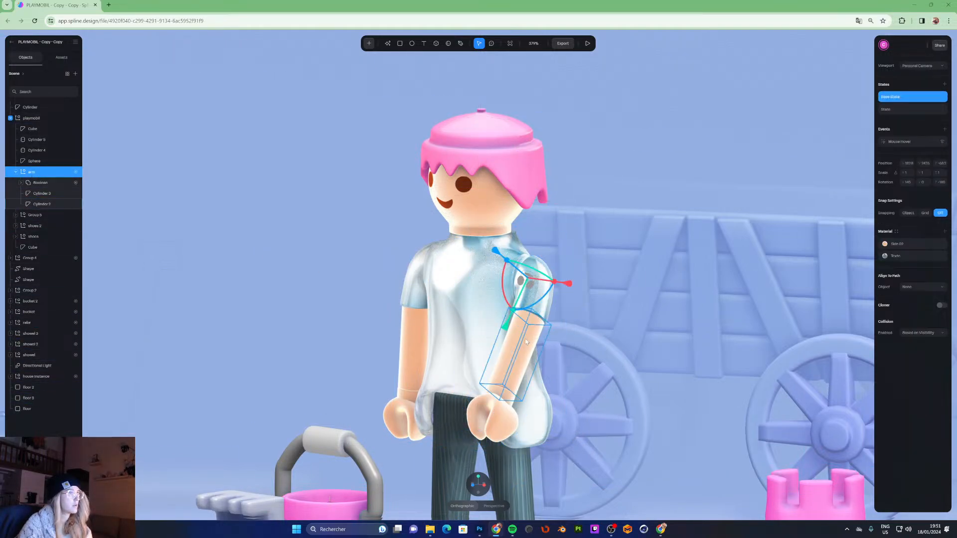
pyautogui.moveTo(508, 338); pyautogui.dragTo(494, 363)
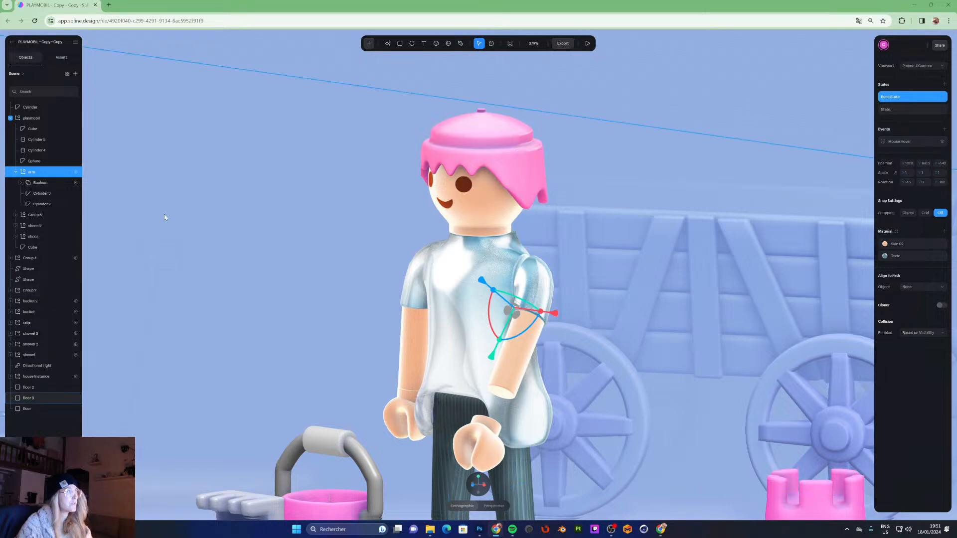
pyautogui.moveTo(489, 309)
pyautogui.mouseDown()
pyautogui.moveTo(493, 300)
pyautogui.moveTo(492, 330)
pyautogui.moveTo(493, 307)
pyautogui.mouseUp()
pyautogui.hotkey('ctrl', 'z')
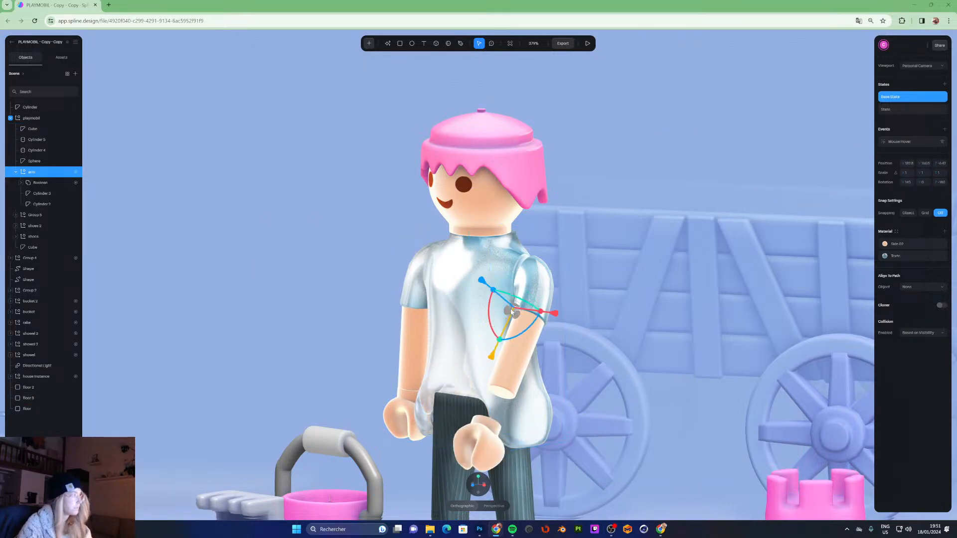
pyautogui.click(34, 161)
pyautogui.click(31, 172)
pyautogui.moveTo(492, 309); pyautogui.dragTo(512, 292)
pyautogui.hotkey('ctrl', 'z')
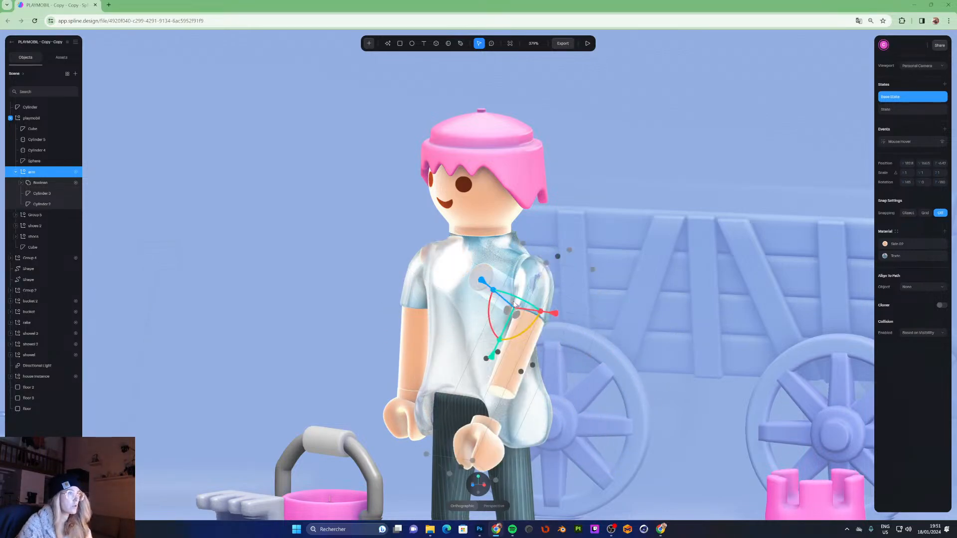
pyautogui.hotkey('ctrl', 'z')
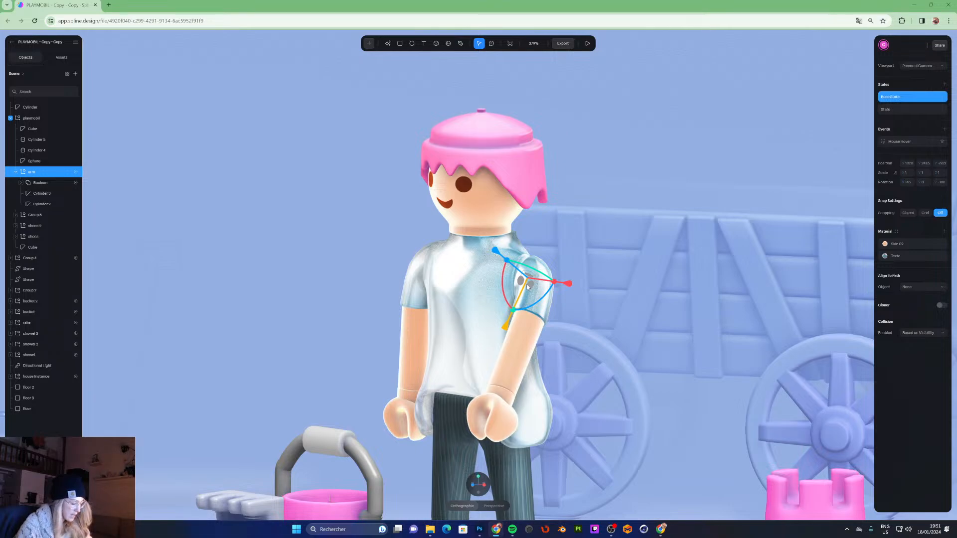
pyautogui.click(25, 436)
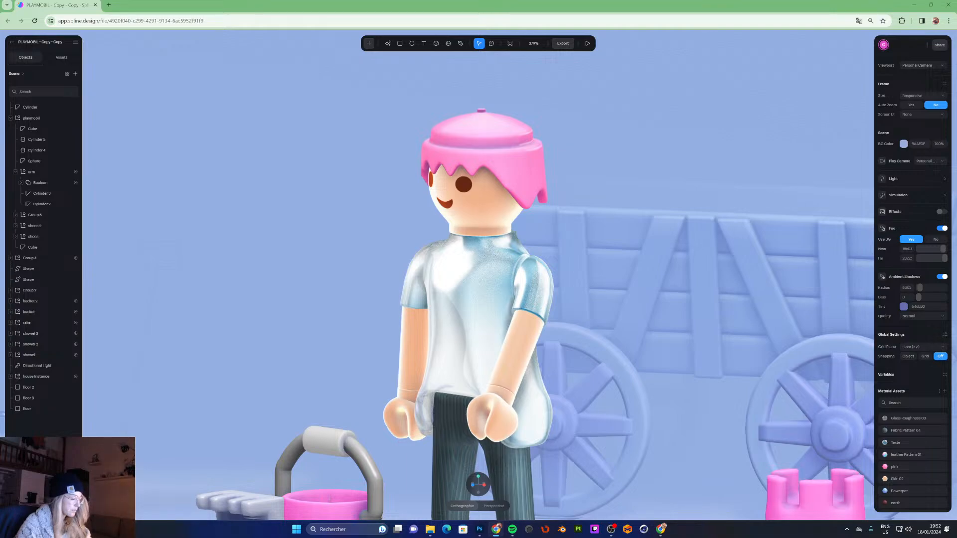
# - Reselect the arm group in the object list and inspect its pivot gizmo on the figure
pyautogui.click(32, 225)
pyautogui.click(38, 172)
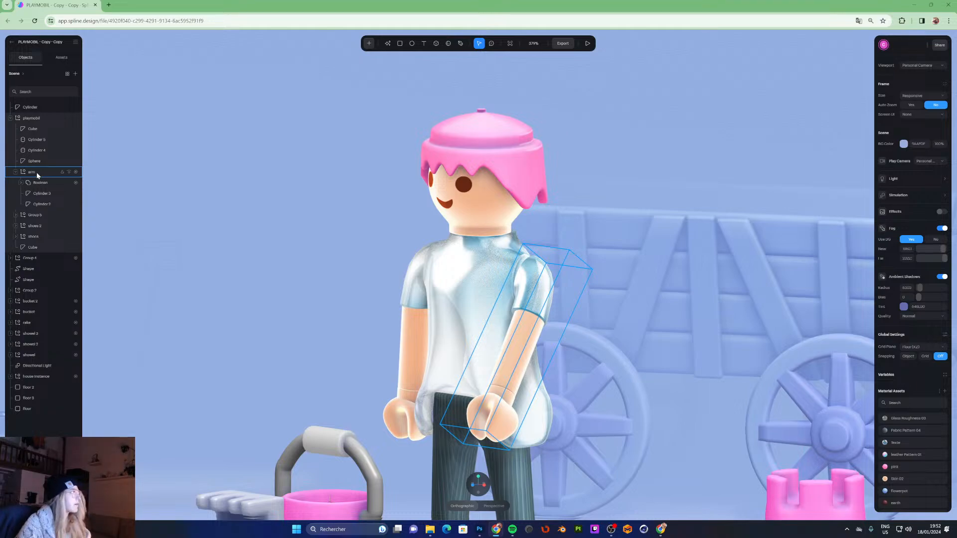
pyautogui.click(38, 175)
pyautogui.moveTo(507, 325); pyautogui.dragTo(506, 328)
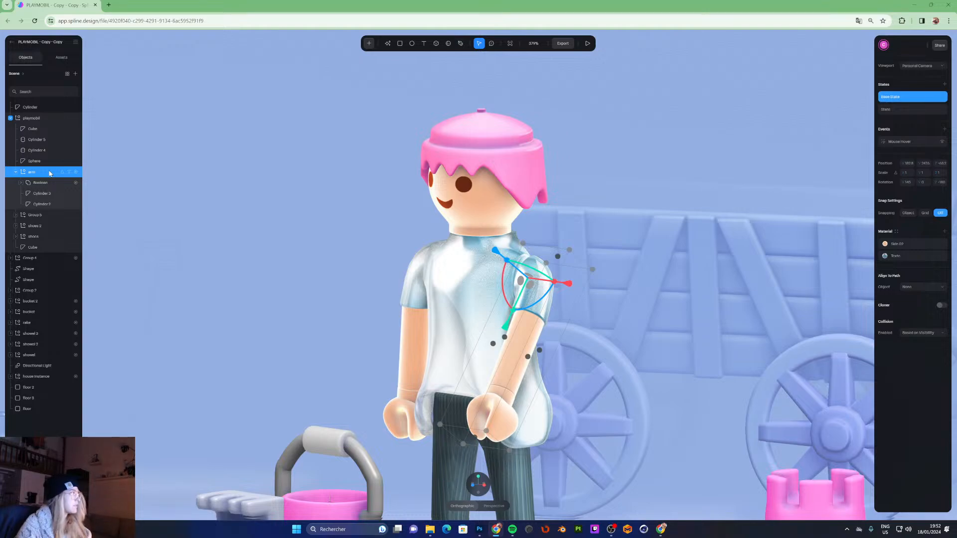
pyautogui.press('Escape')
pyautogui.keyDown('shift'); pyautogui.click(31, 172); pyautogui.keyUp('shift')
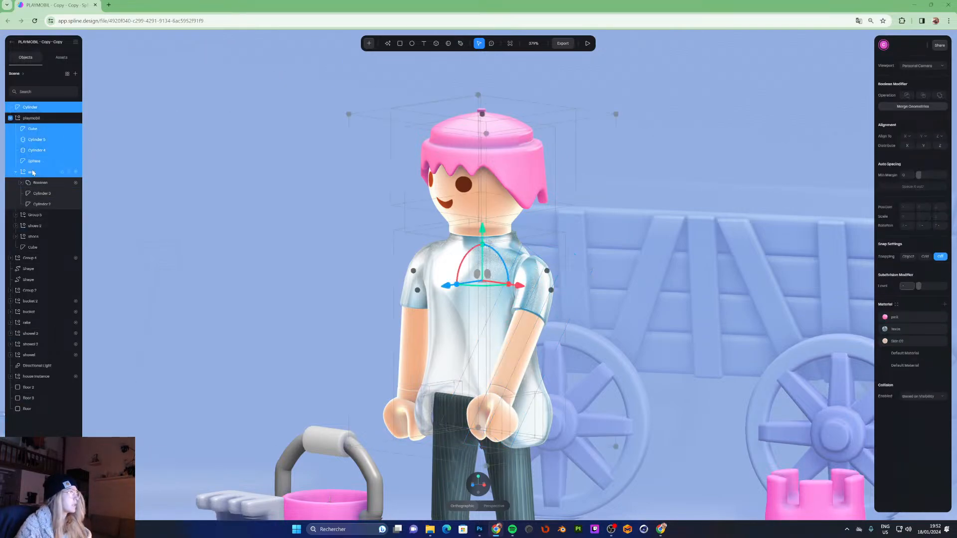
pyautogui.press('Escape')
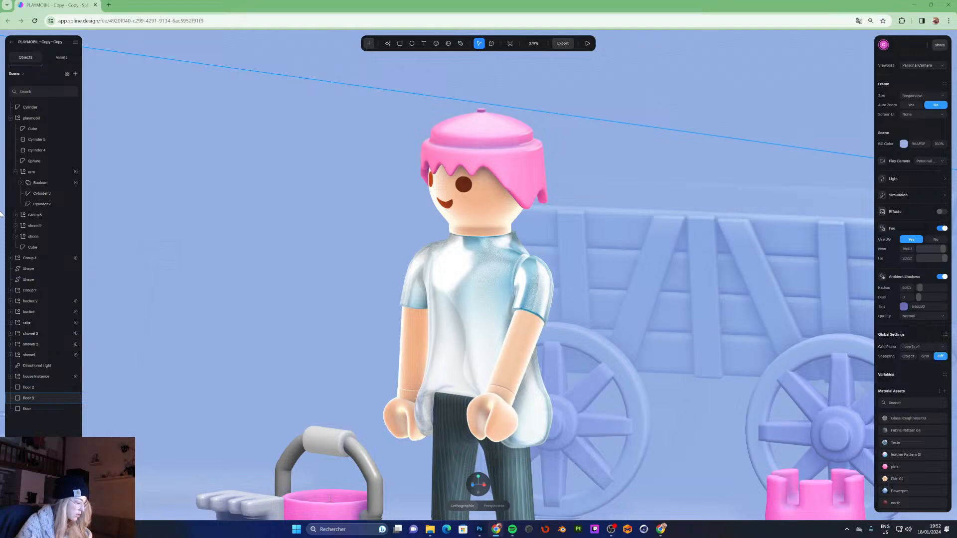
pyautogui.click(33, 173)
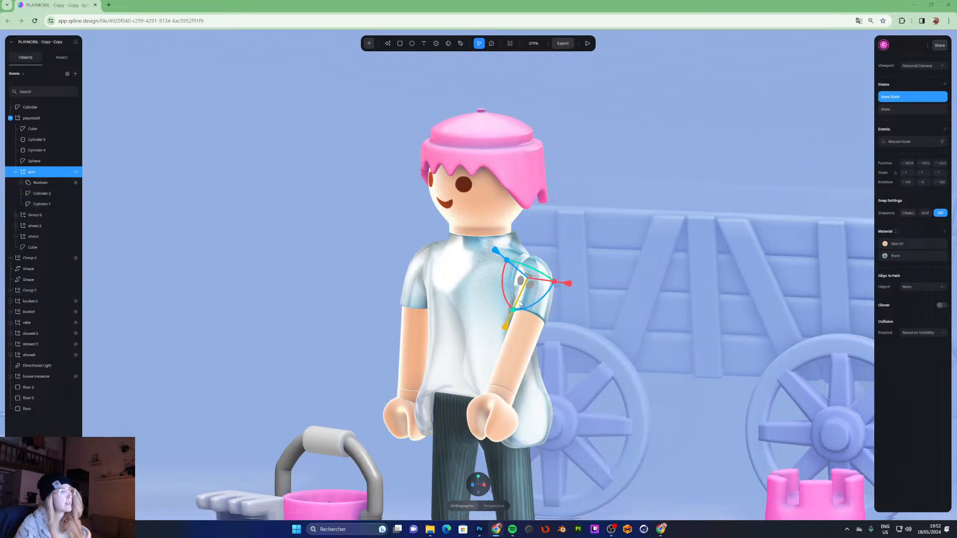
pyautogui.moveTo(506, 328)
pyautogui.mouseDown()
pyautogui.moveTo(473, 379)
pyautogui.moveTo(506, 330)
pyautogui.mouseUp()
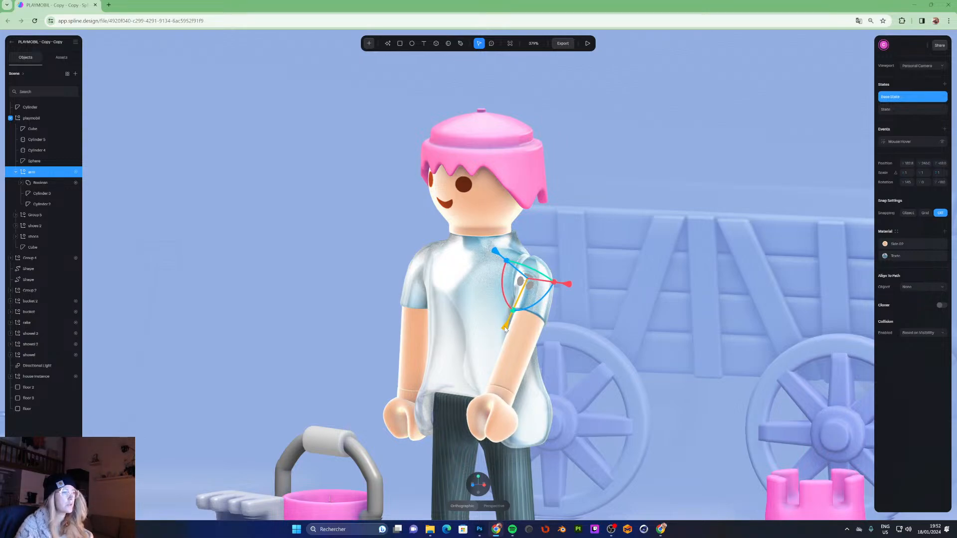
pyautogui.moveTo(506, 329)
pyautogui.mouseDown()
pyautogui.moveTo(491, 369)
pyautogui.moveTo(504, 334)
pyautogui.moveTo(502, 355)
pyautogui.moveTo(521, 334)
pyautogui.mouseUp()
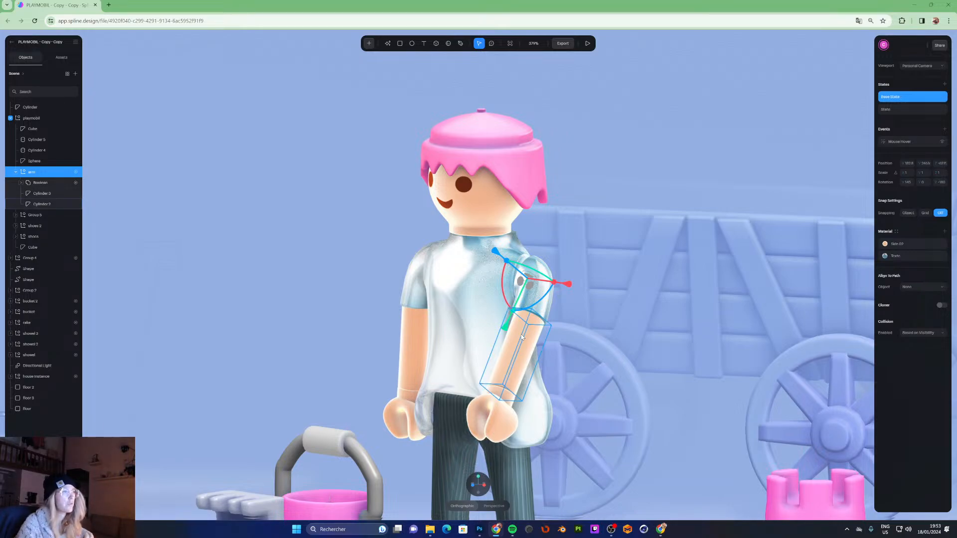
pyautogui.click(48, 426)
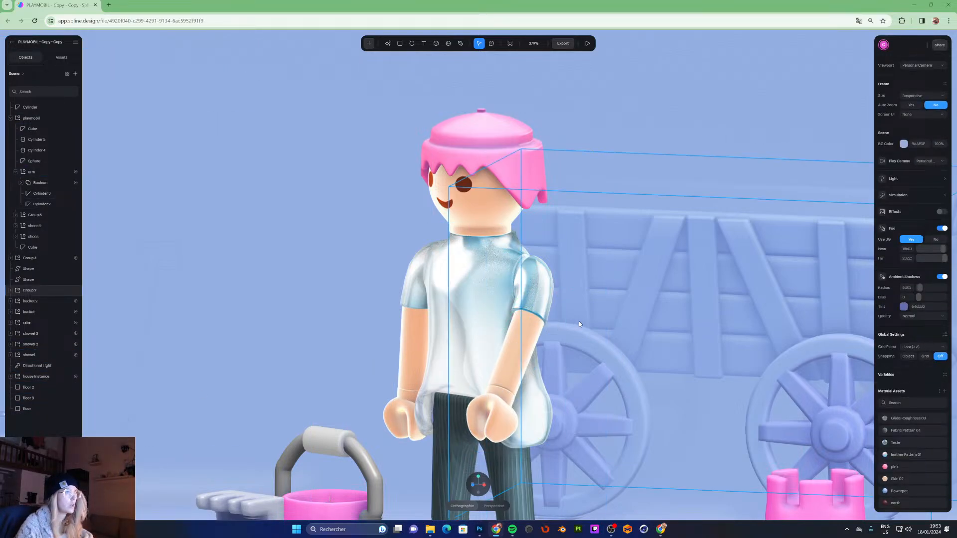
pyautogui.click(37, 175)
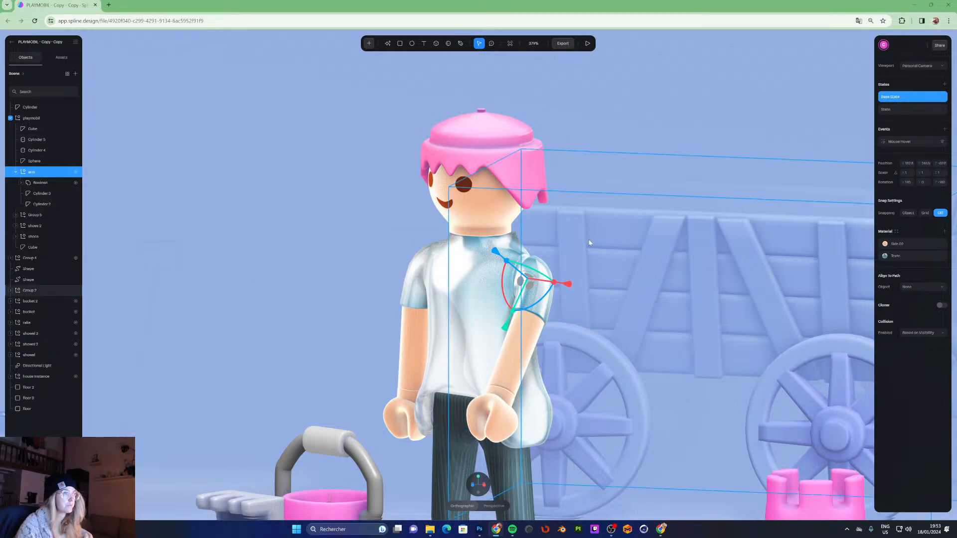
# - Orbit to the figure's front and switch the arm between Base State and State to compare poses
pyautogui.click(643, 156)
pyautogui.click(669, 113)
pyautogui.keyDown('alt'); pyautogui.moveTo(594, 216); pyautogui.dragTo(624, 241); pyautogui.keyUp('alt')
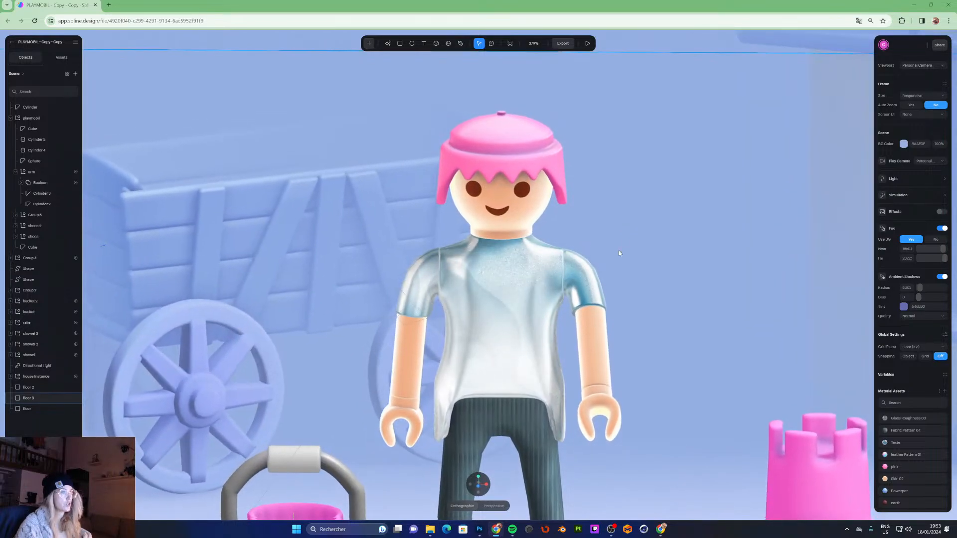
pyautogui.doubleClick(581, 292)
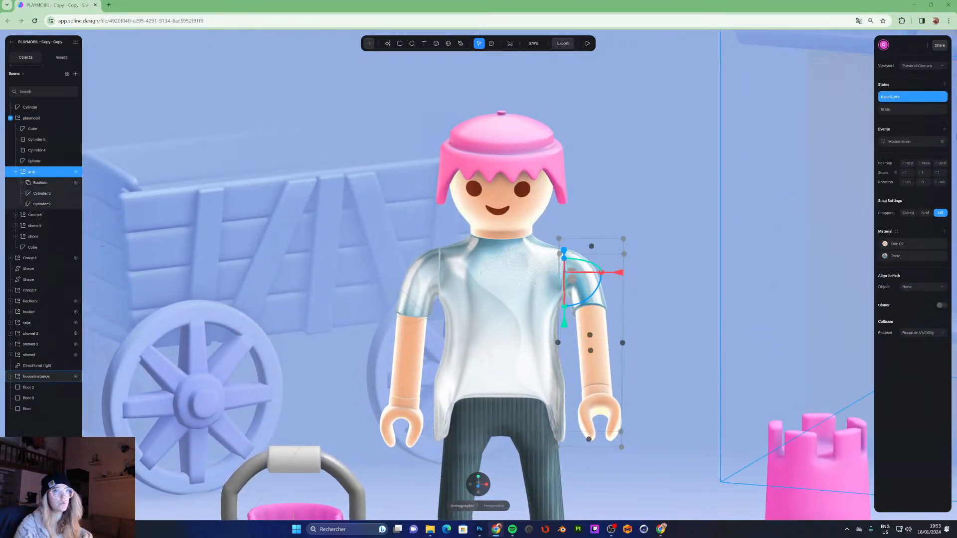
pyautogui.click(907, 108)
pyautogui.click(907, 99)
pyautogui.click(905, 112)
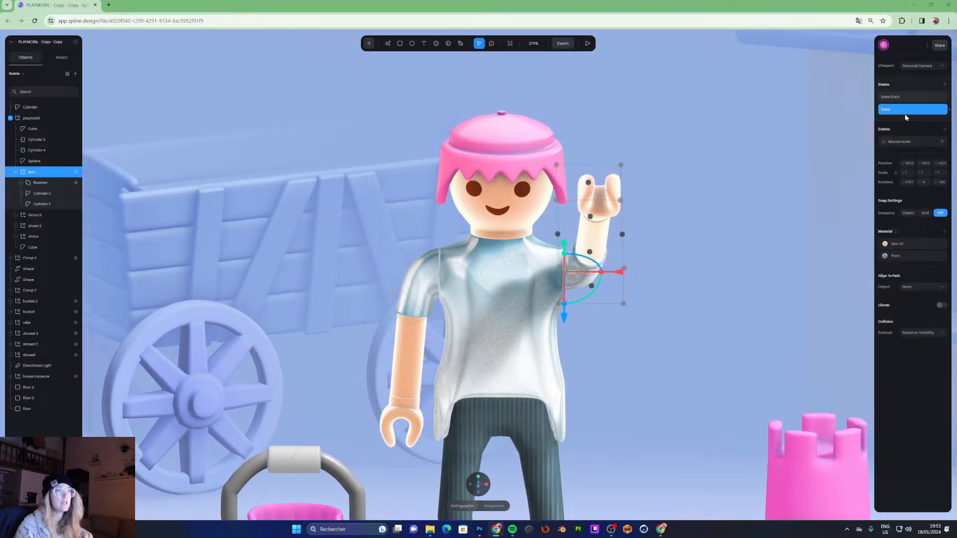
pyautogui.keyDown('alt'); pyautogui.moveTo(521, 281); pyautogui.dragTo(446, 294); pyautogui.keyUp('alt')
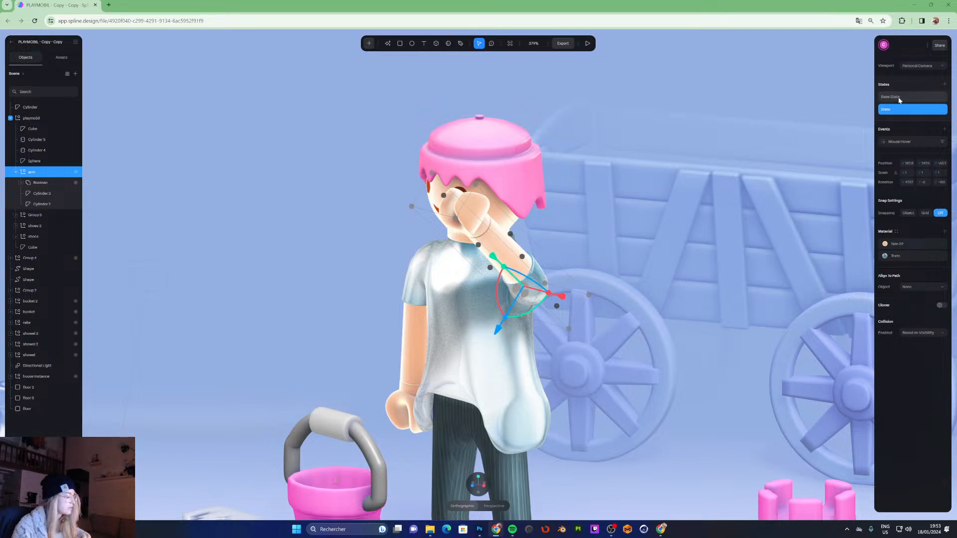
# - Open the arm's Mouse Hover event and test the hover transition in play mode
pyautogui.click(897, 143)
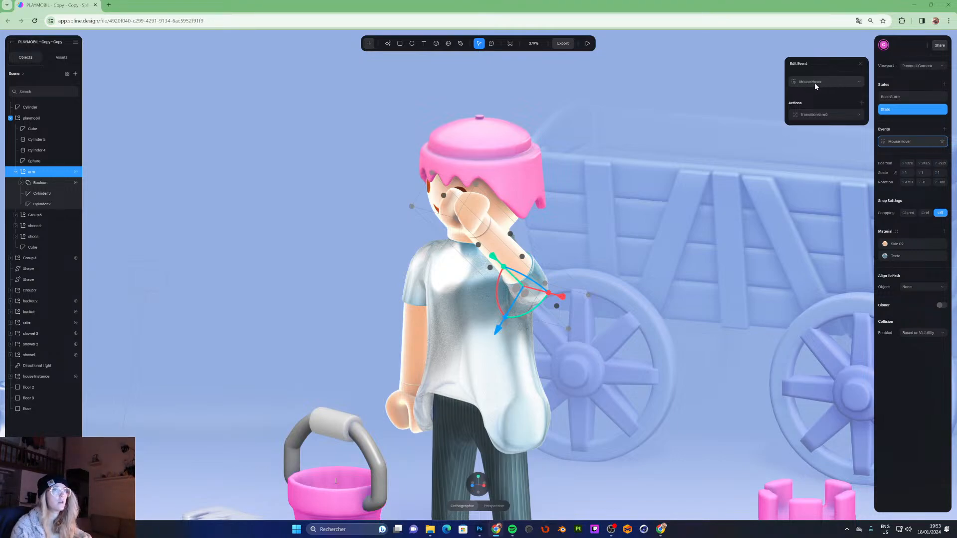
pyautogui.click(813, 114)
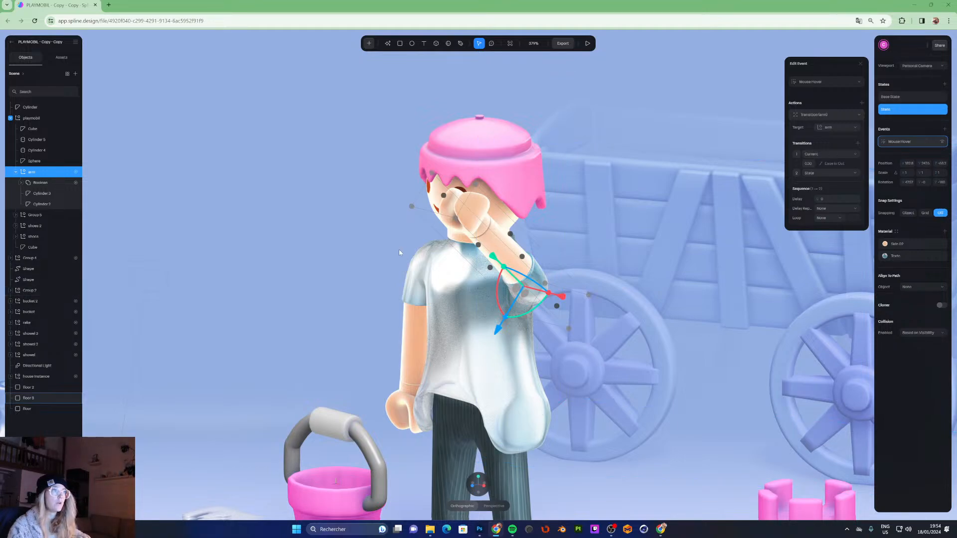
pyautogui.click(898, 98)
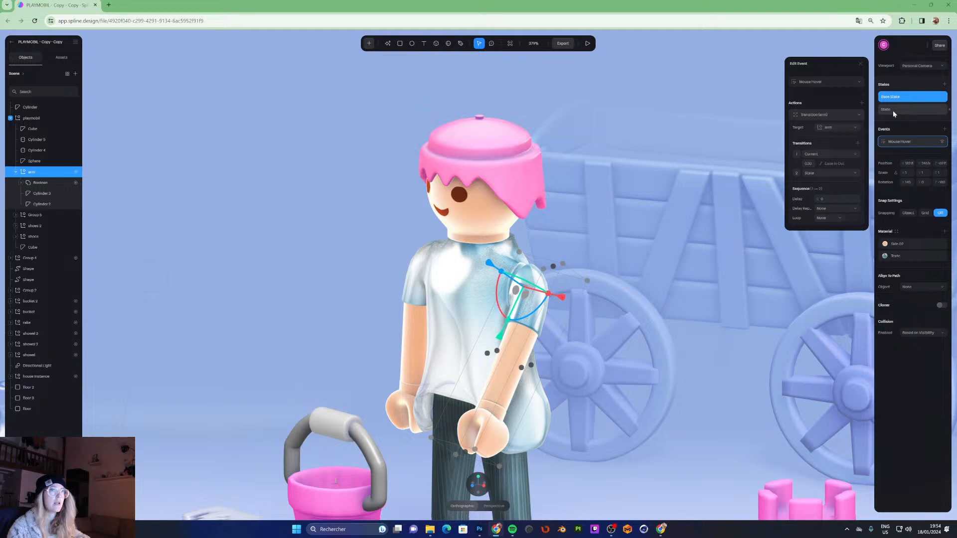
pyautogui.click(893, 110)
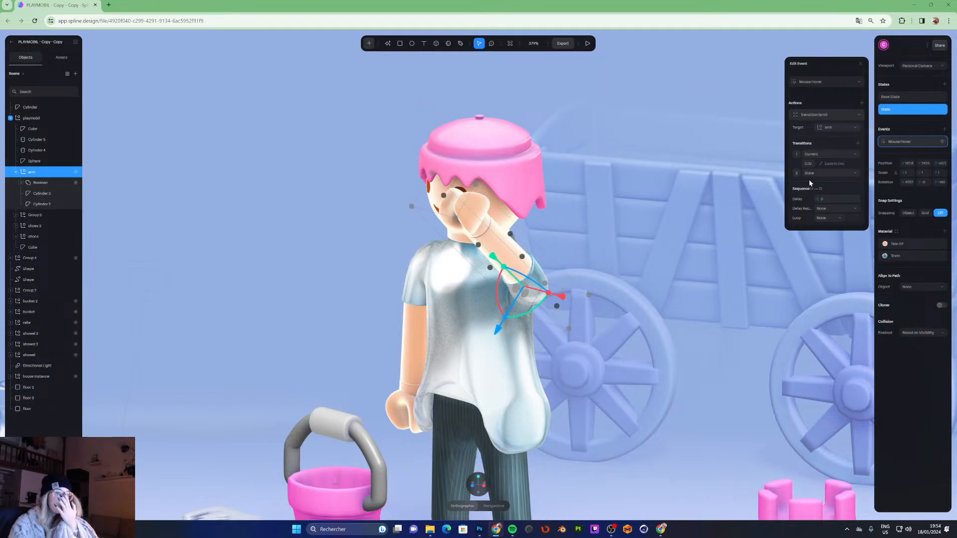
pyautogui.click(813, 156)
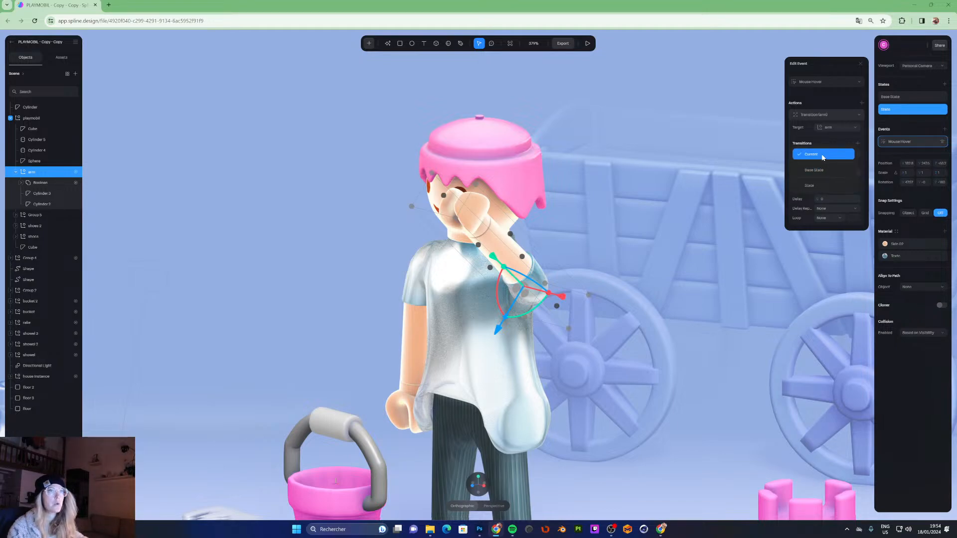
pyautogui.click(822, 156)
pyautogui.click(588, 43)
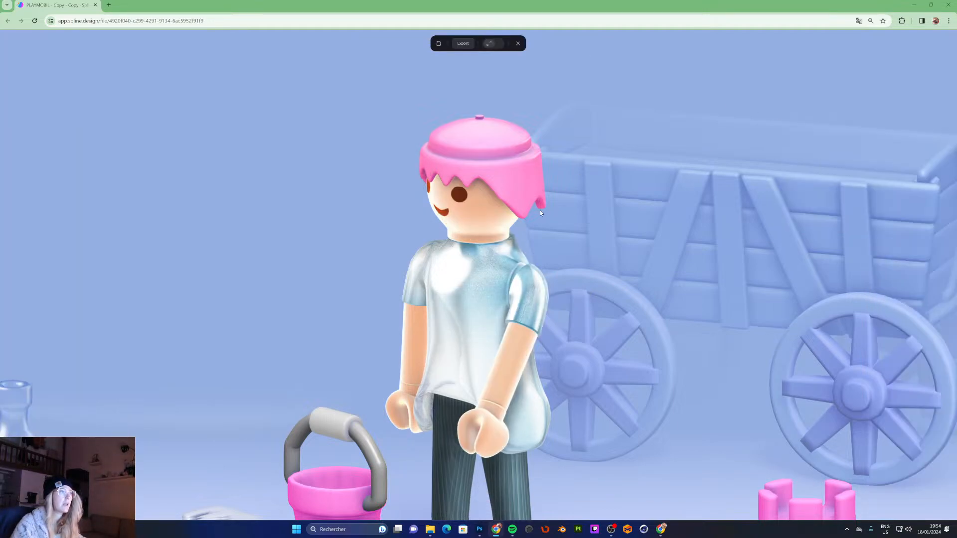
pyautogui.moveTo(528, 284)
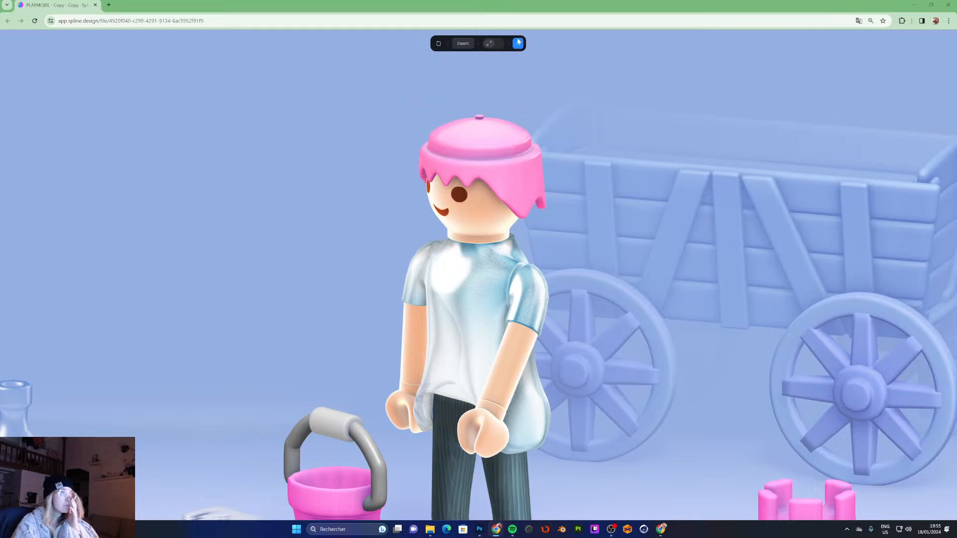
pyautogui.press('Escape')
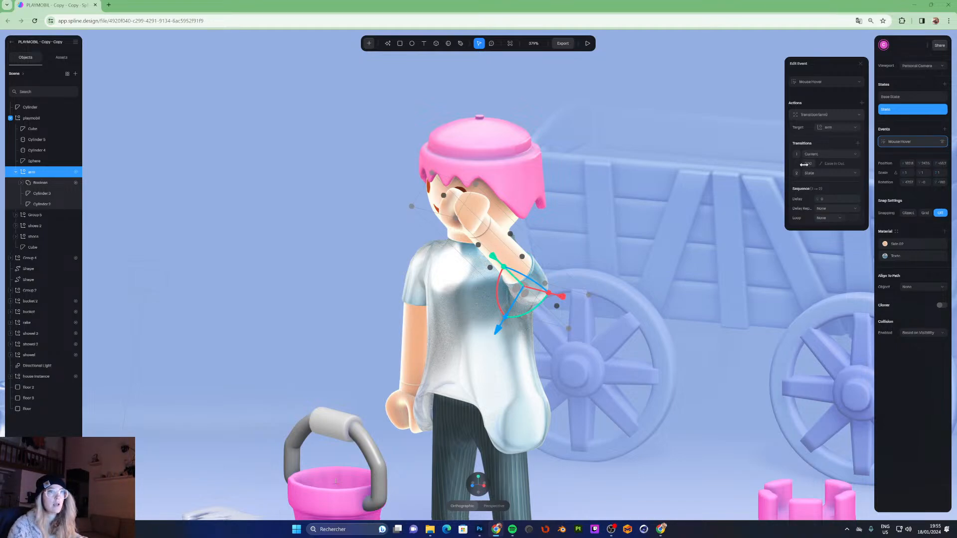
# - Open the transition's easing settings and choose Ease In Out
pyautogui.click(830, 165)
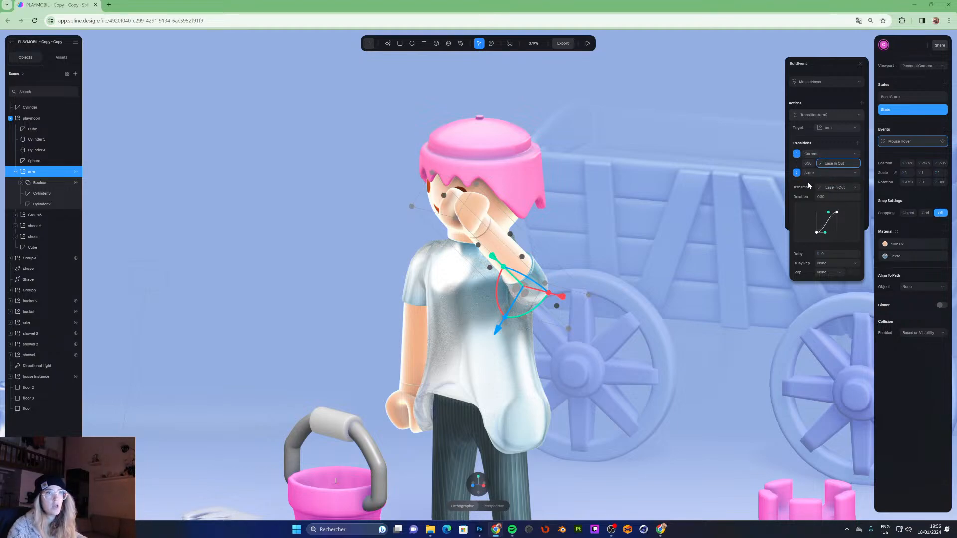
pyautogui.click(827, 189)
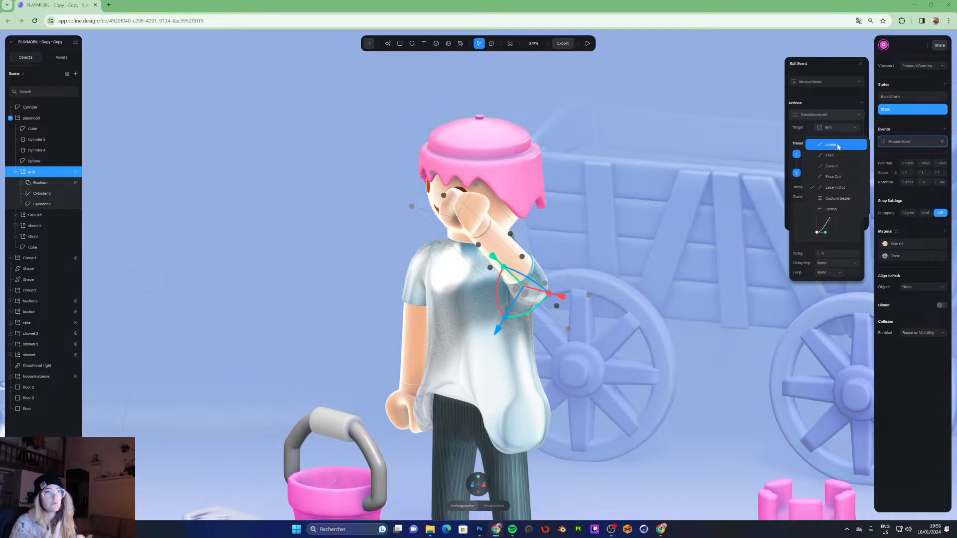
pyautogui.click(831, 190)
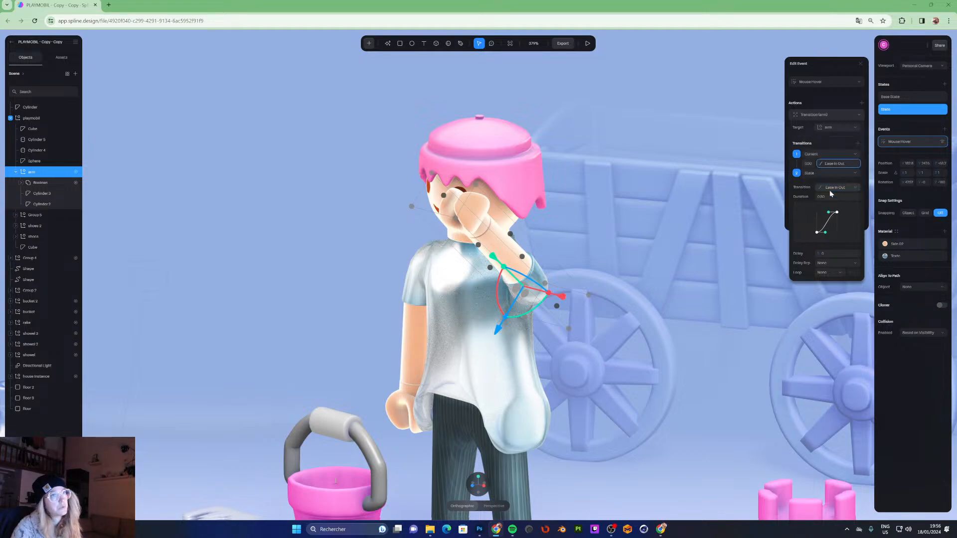
pyautogui.click(833, 165)
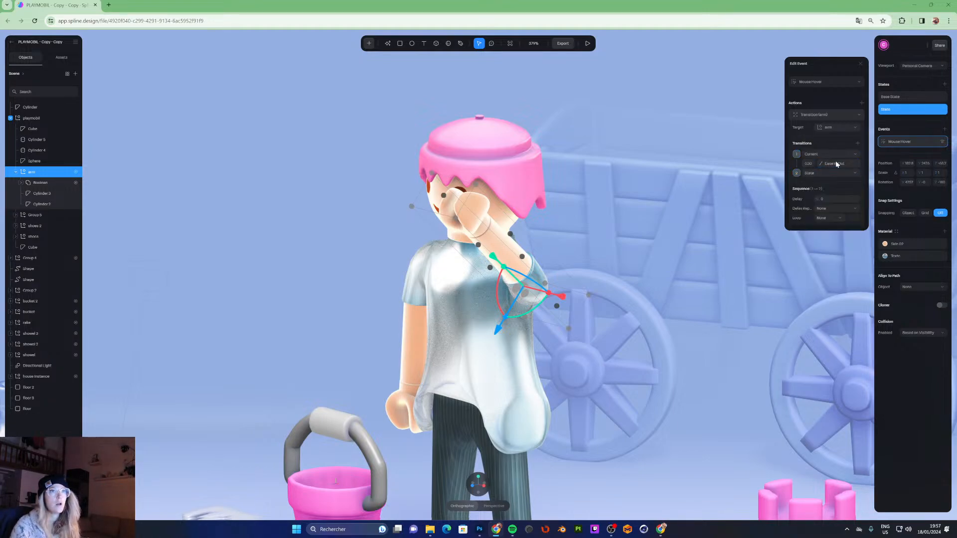
# - Preview the arm's hover effect again in play mode
pyautogui.click(826, 199)
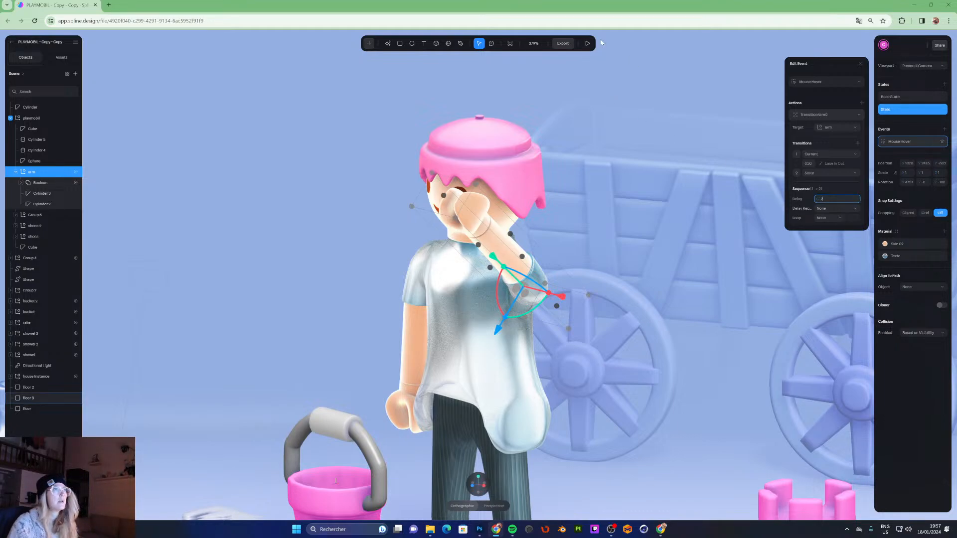
pyautogui.click(588, 43)
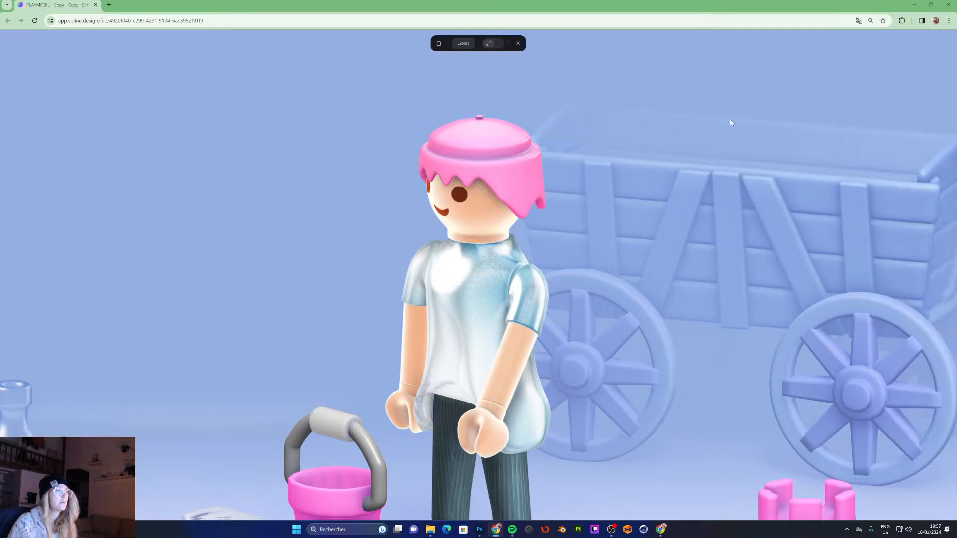
pyautogui.click(527, 291)
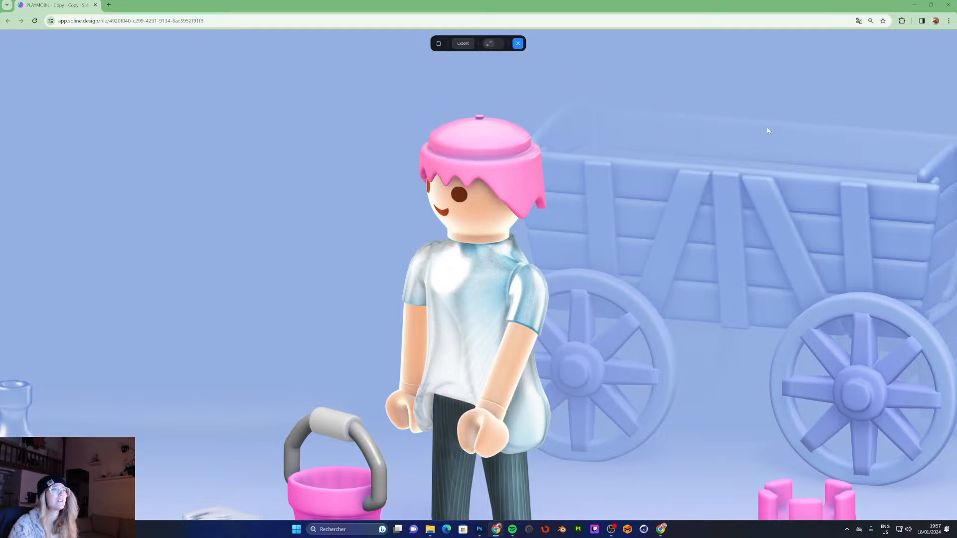
pyautogui.press('Escape')
pyautogui.click(824, 200)
pyautogui.press('Return')
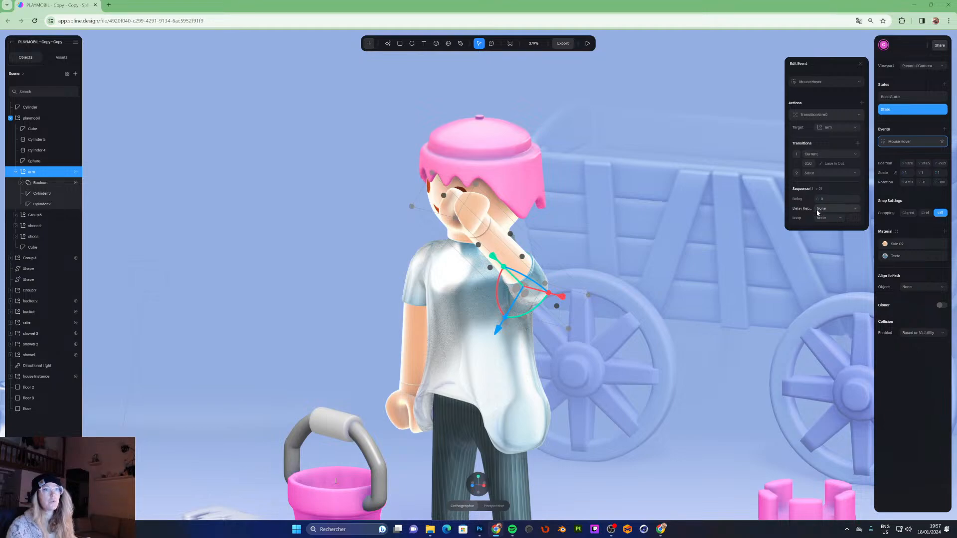
pyautogui.click(829, 209)
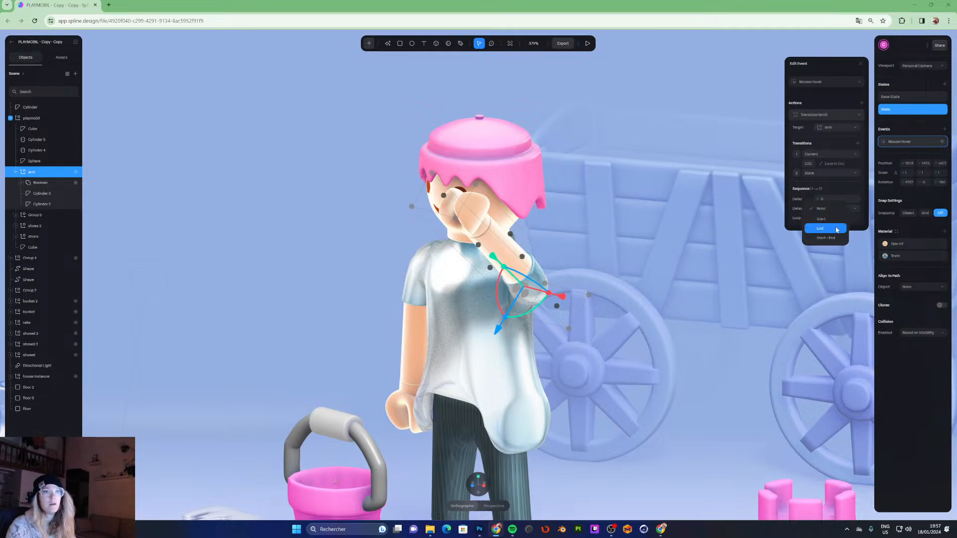
pyautogui.click(797, 216)
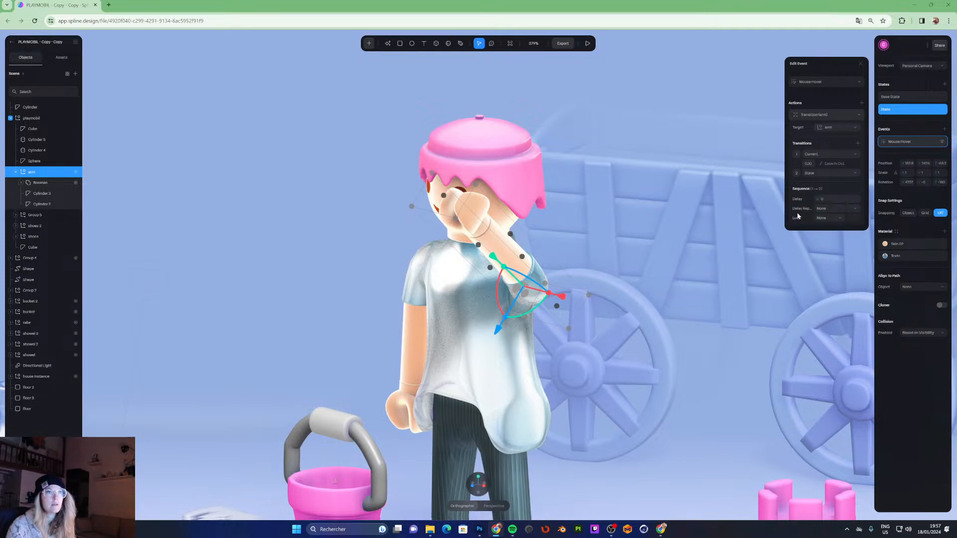
# - Set the hover transition to loop Infinite with a Ping Pong cycle and preview it in play mode
pyautogui.click(827, 219)
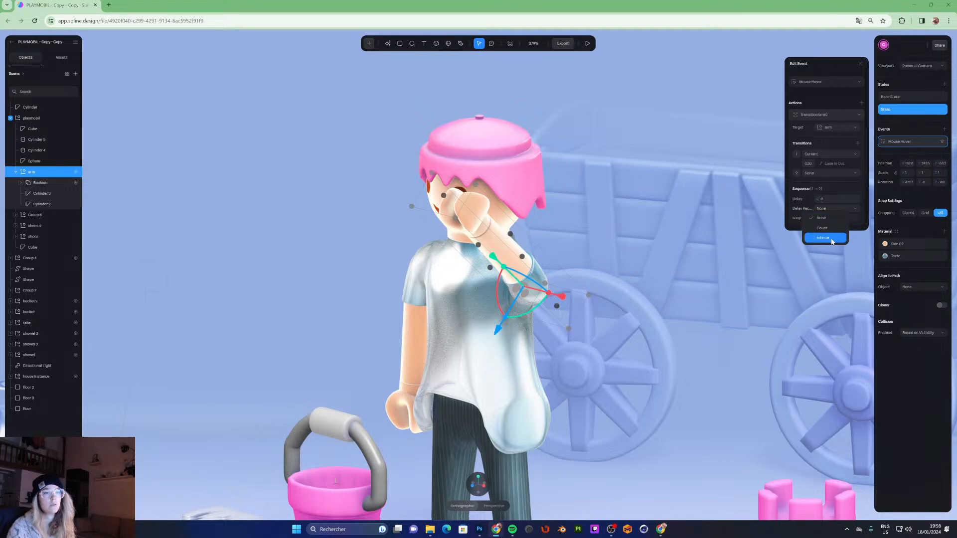
pyautogui.click(832, 241)
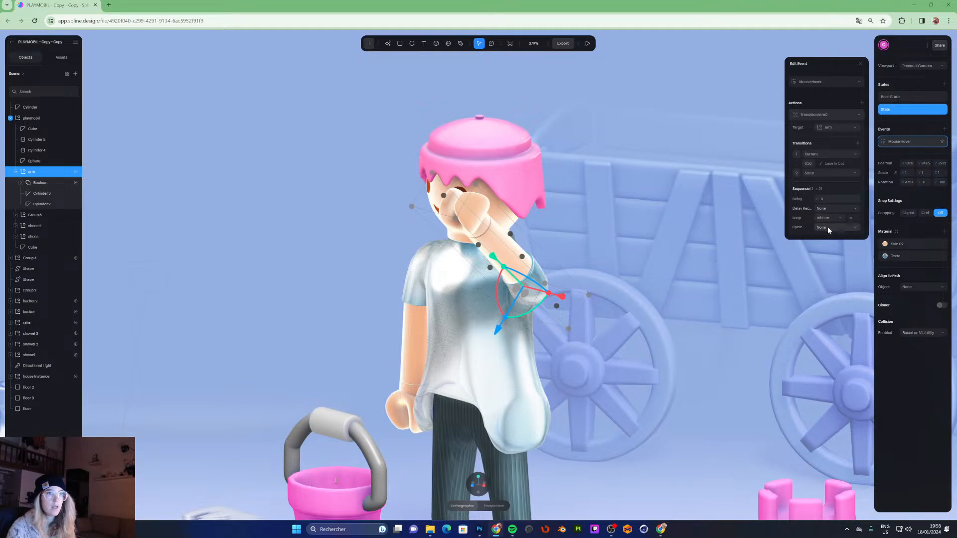
pyautogui.click(827, 227)
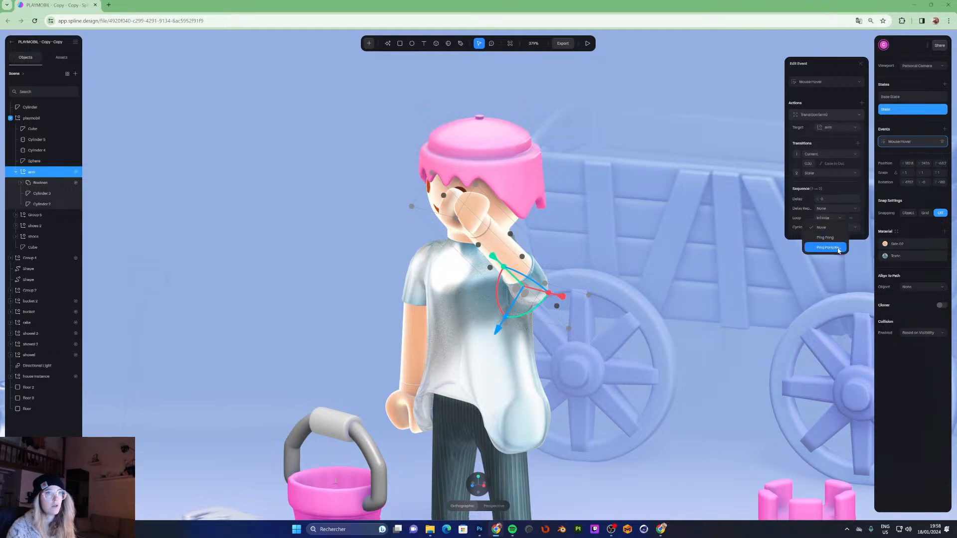
pyautogui.click(837, 238)
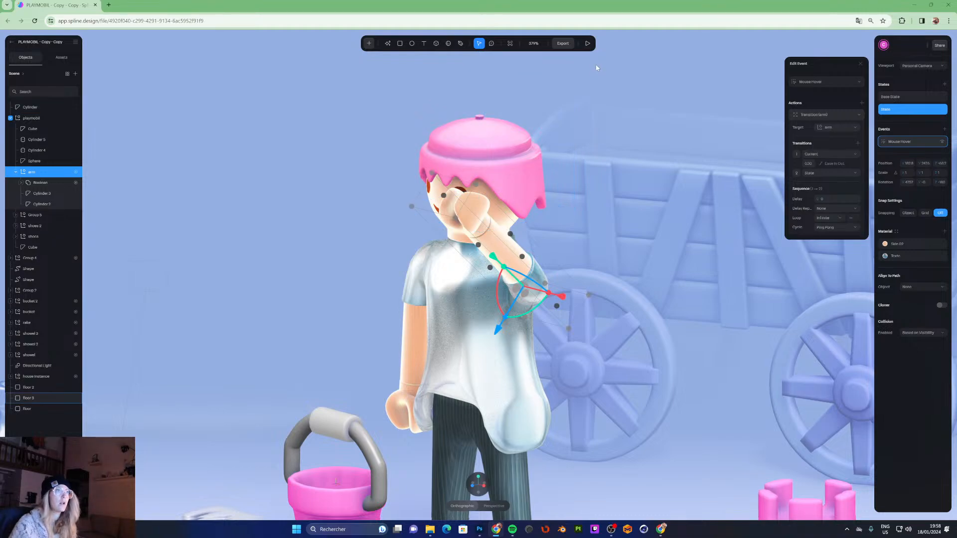
pyautogui.click(588, 44)
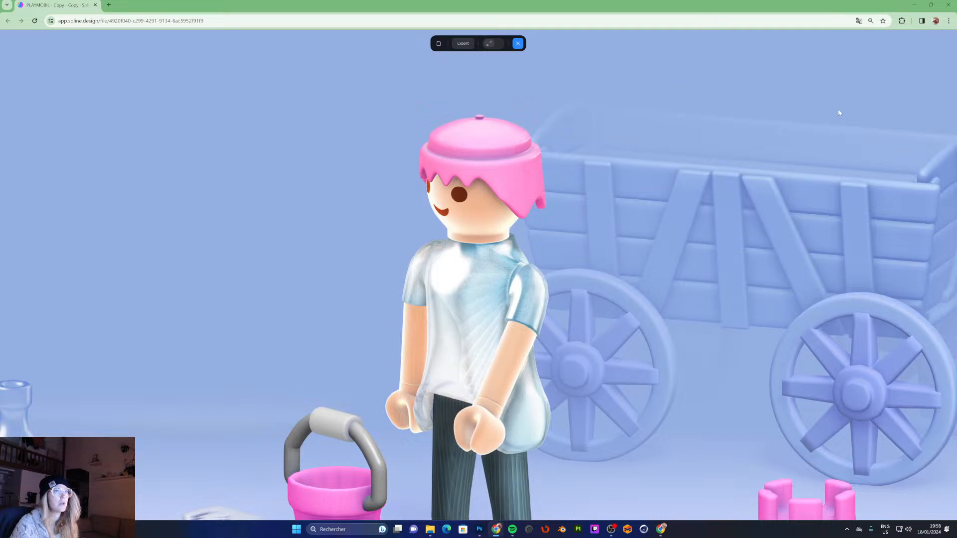
# - Reset the transition's cycle and loop settings to None
pyautogui.click(518, 44)
pyautogui.click(848, 227)
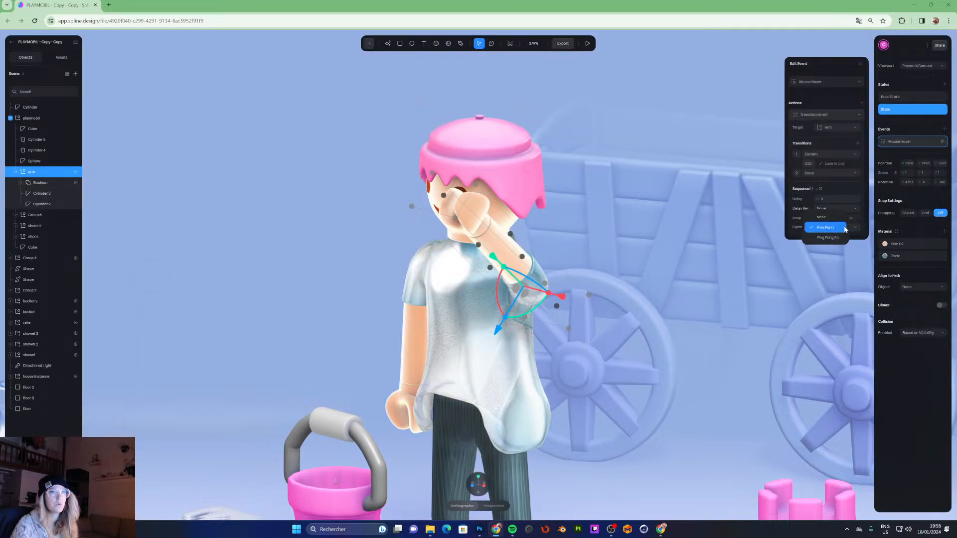
pyautogui.click(831, 220)
pyautogui.click(820, 220)
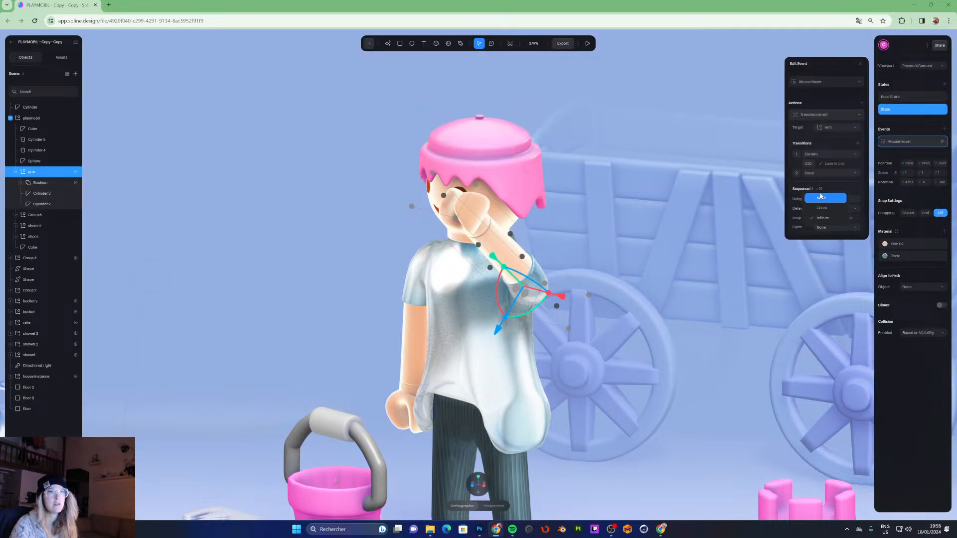
pyautogui.click(821, 198)
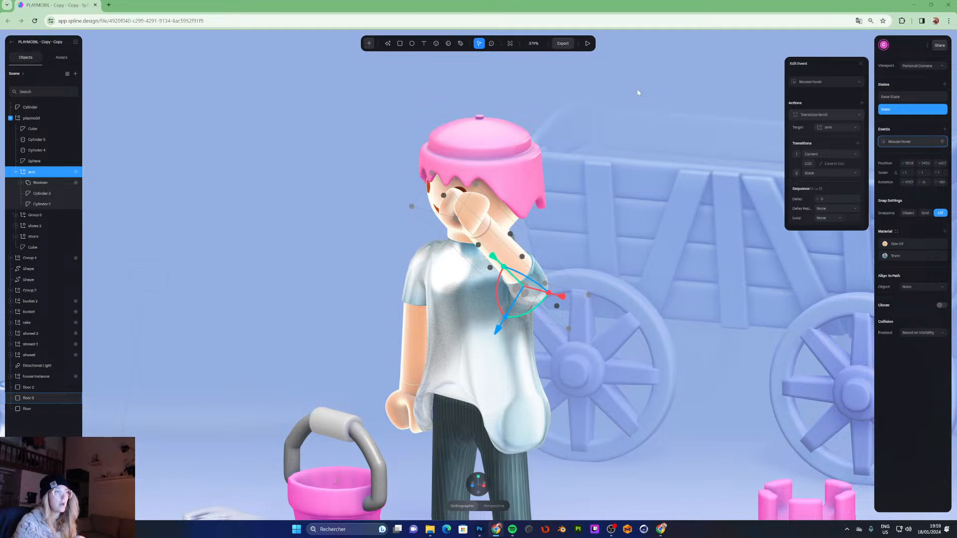
# - Rename the figure's other arm group to arm right
pyautogui.click(588, 43)
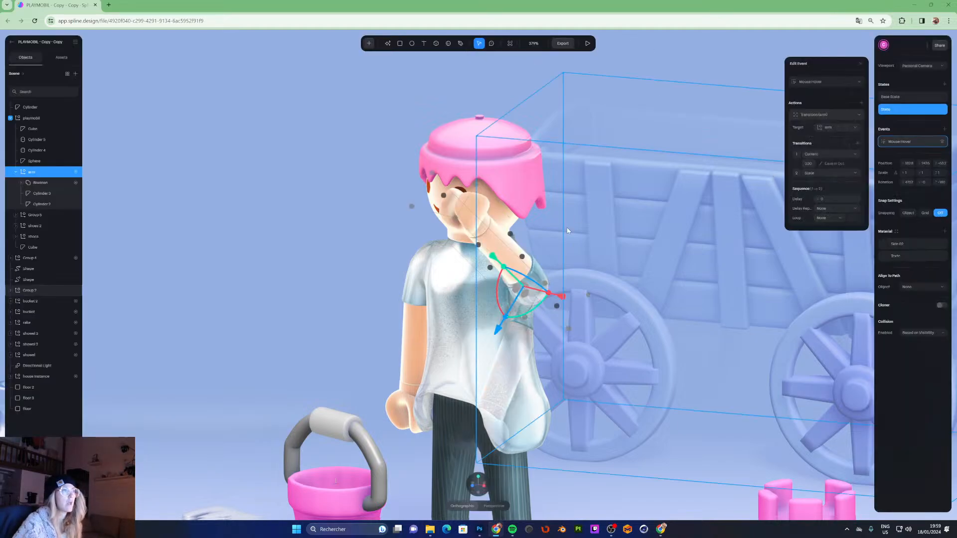
pyautogui.click(671, 90)
pyautogui.doubleClick(671, 91)
pyautogui.keyDown('alt'); pyautogui.moveTo(586, 186); pyautogui.dragTo(702, 192); pyautogui.keyUp('alt')
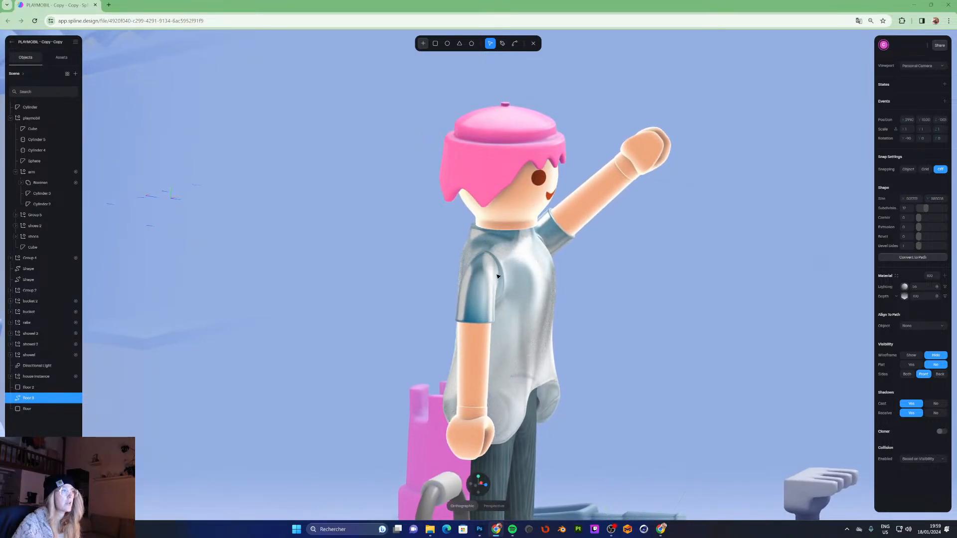
pyautogui.click(533, 44)
pyautogui.doubleClick(474, 289)
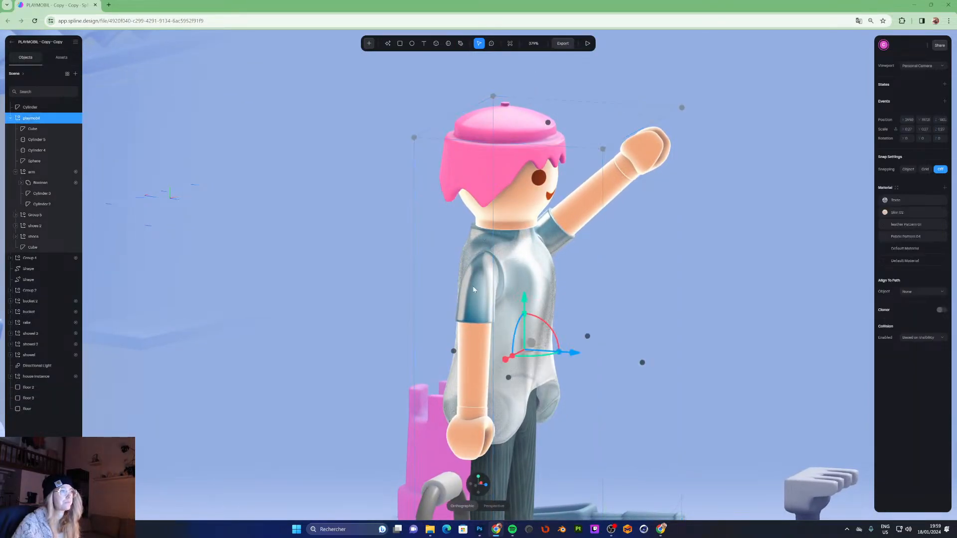
pyautogui.doubleClick(30, 216)
pyautogui.write('arml')
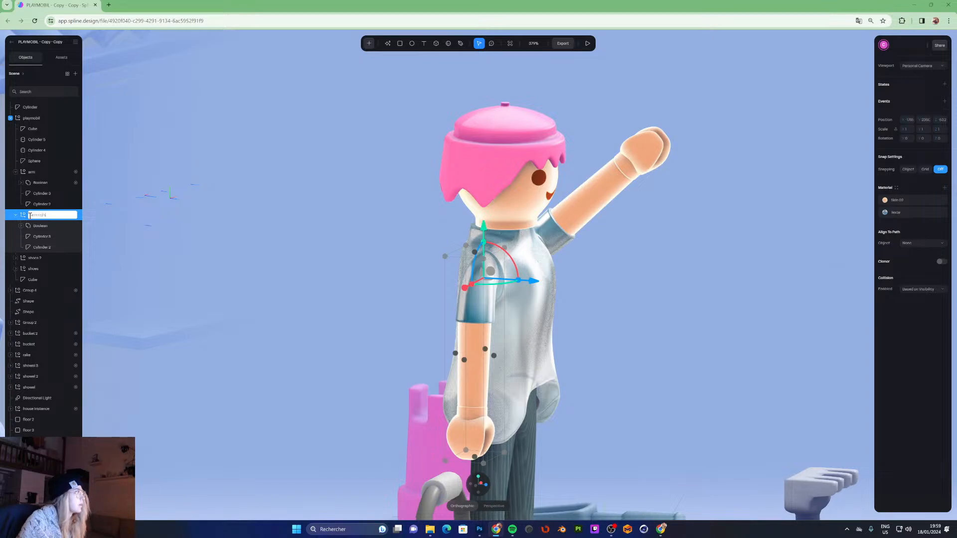
pyautogui.press('Return')
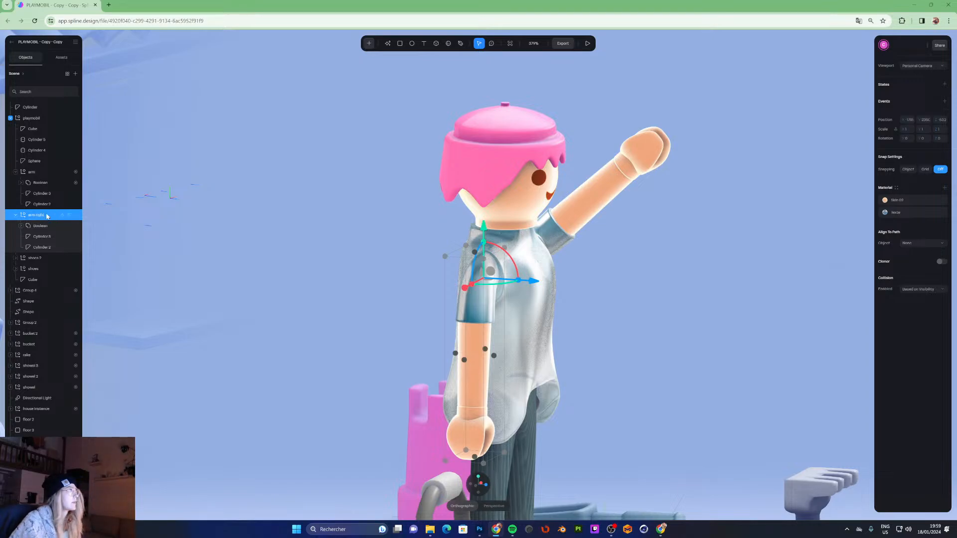
# - Rename the first arm group to arm left
pyautogui.doubleClick(44, 172)
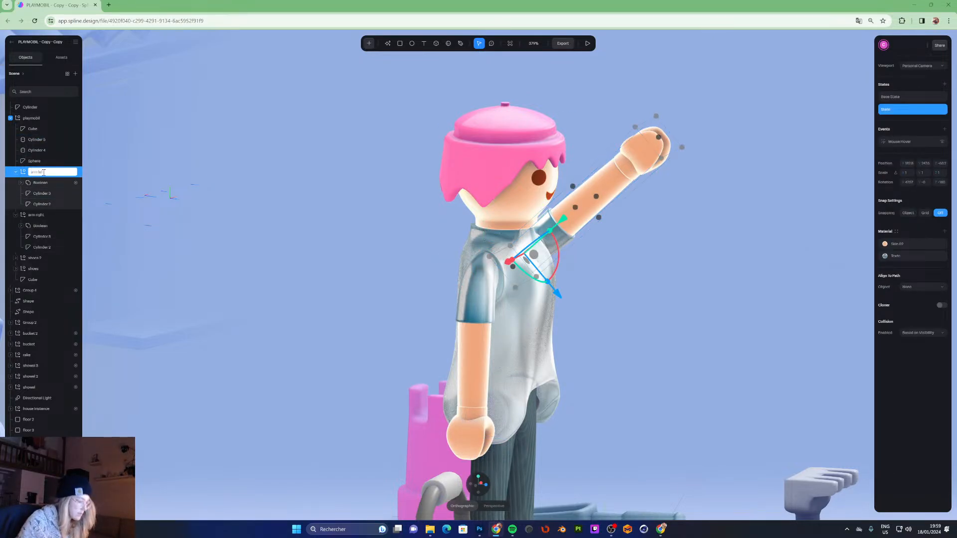
pyautogui.write('left')
pyautogui.press('Return')
# - Add a new state to the arm right group and rotate the arm outward away from the body
pyautogui.click(607, 185)
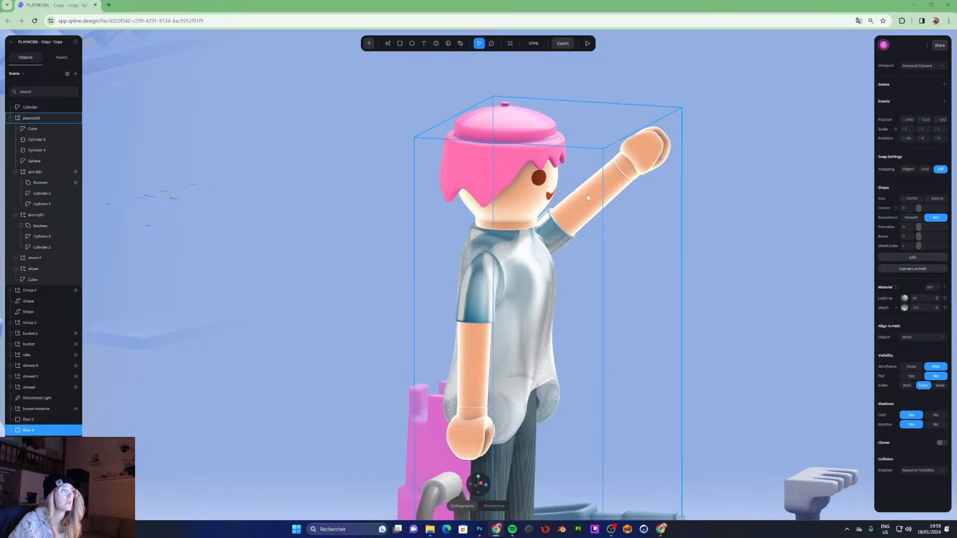
pyautogui.click(476, 289)
pyautogui.doubleClick(475, 288)
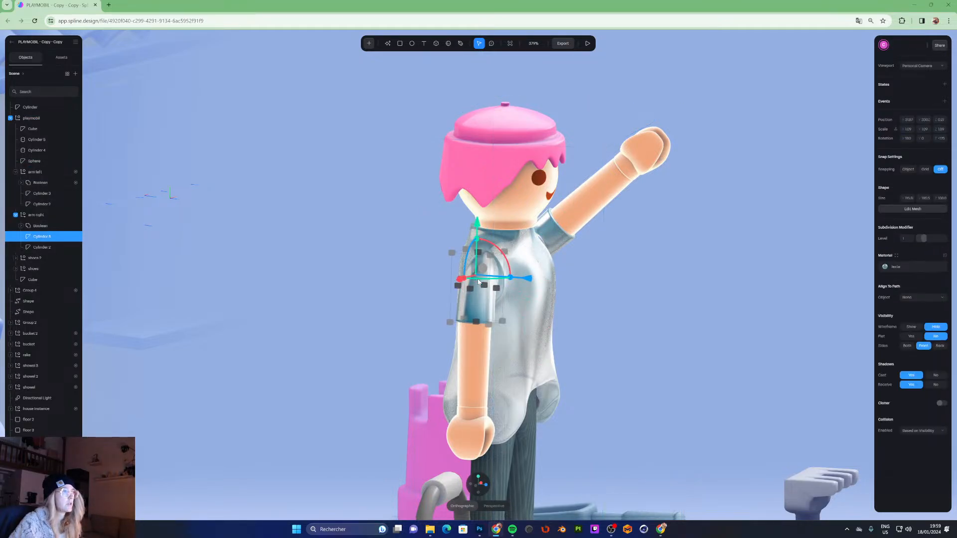
pyautogui.click(50, 215)
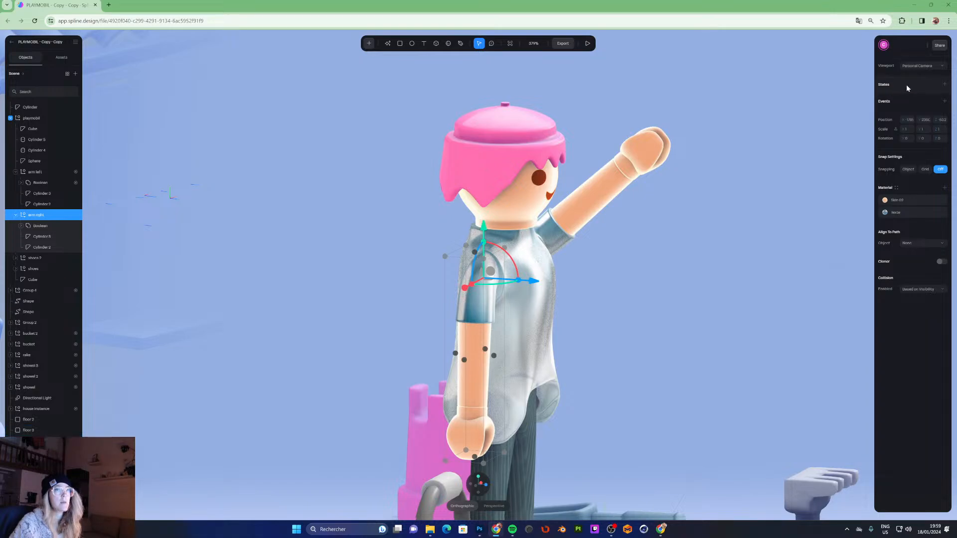
pyautogui.click(945, 85)
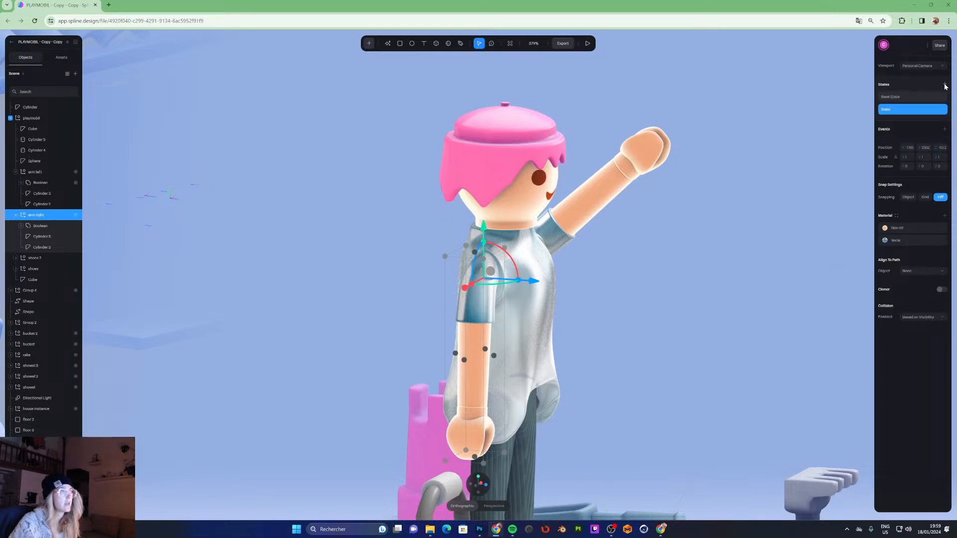
pyautogui.moveTo(511, 260); pyautogui.dragTo(524, 290)
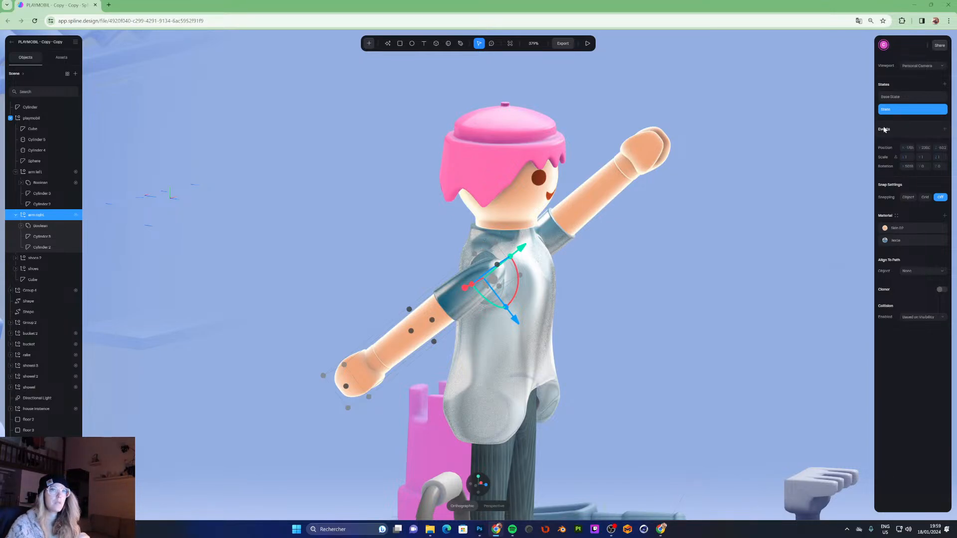
# - Add a Mouse Hover event to arm right that transitions to State over 0.5 seconds
pyautogui.click(945, 130)
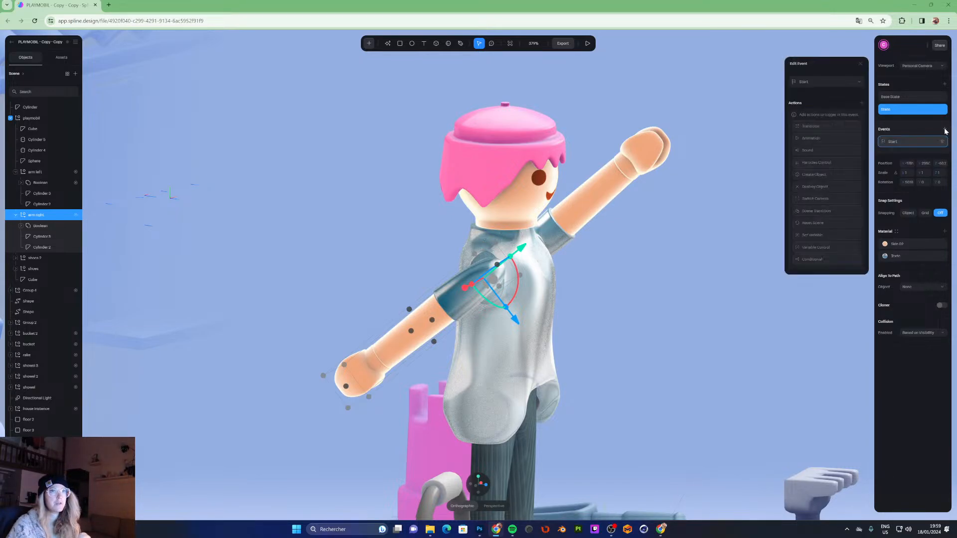
pyautogui.click(822, 82)
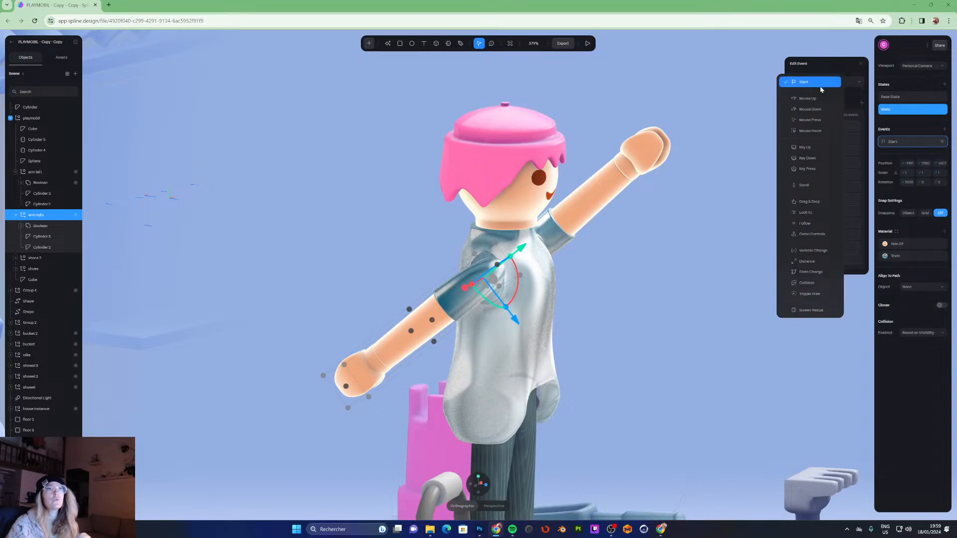
pyautogui.click(813, 132)
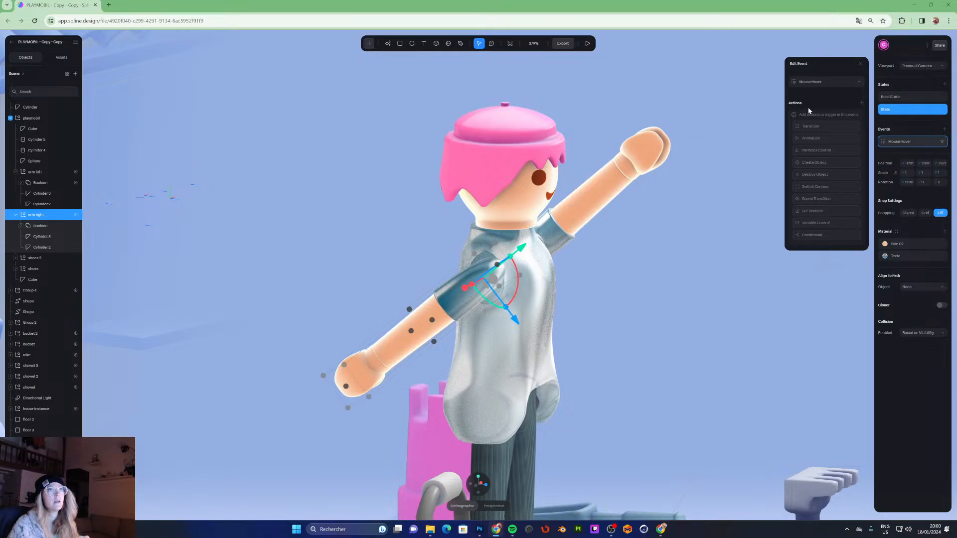
pyautogui.click(830, 127)
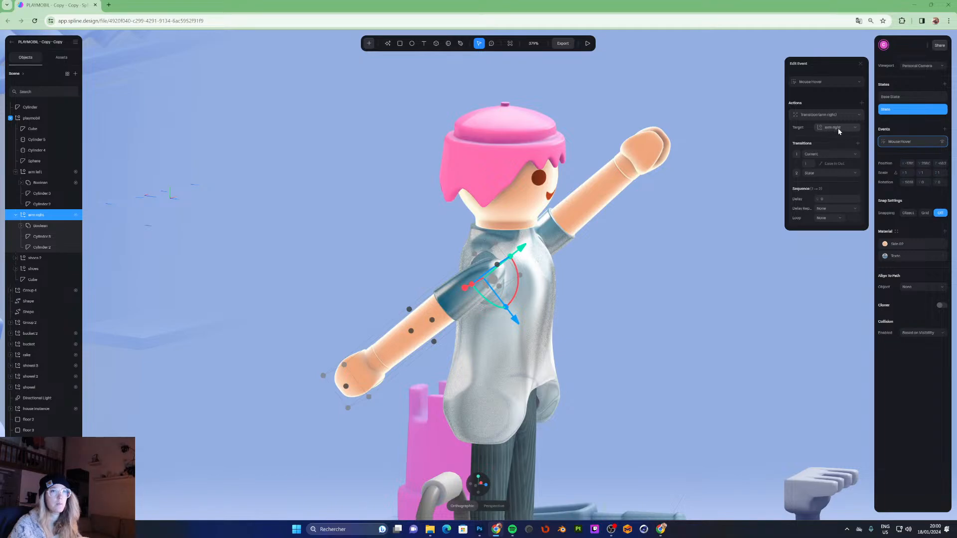
pyautogui.click(814, 156)
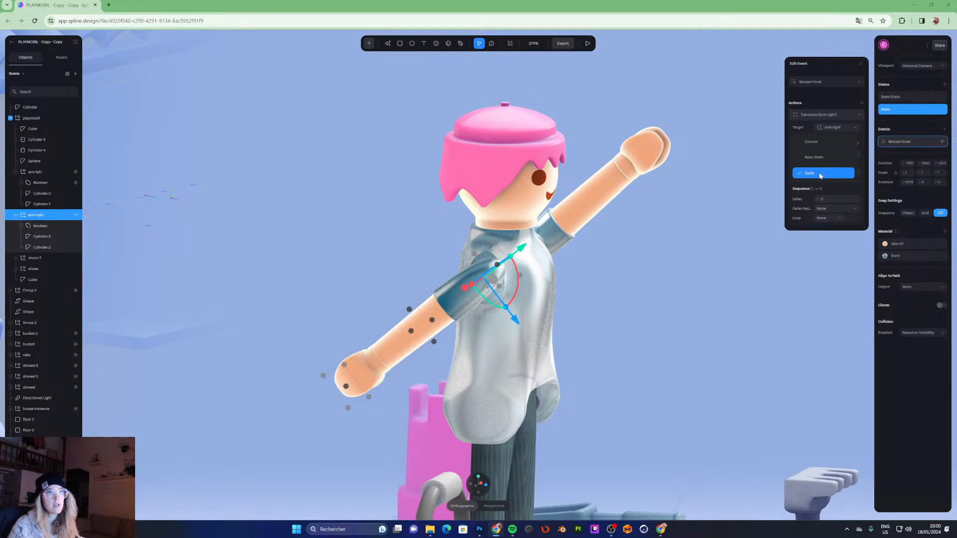
pyautogui.click(820, 174)
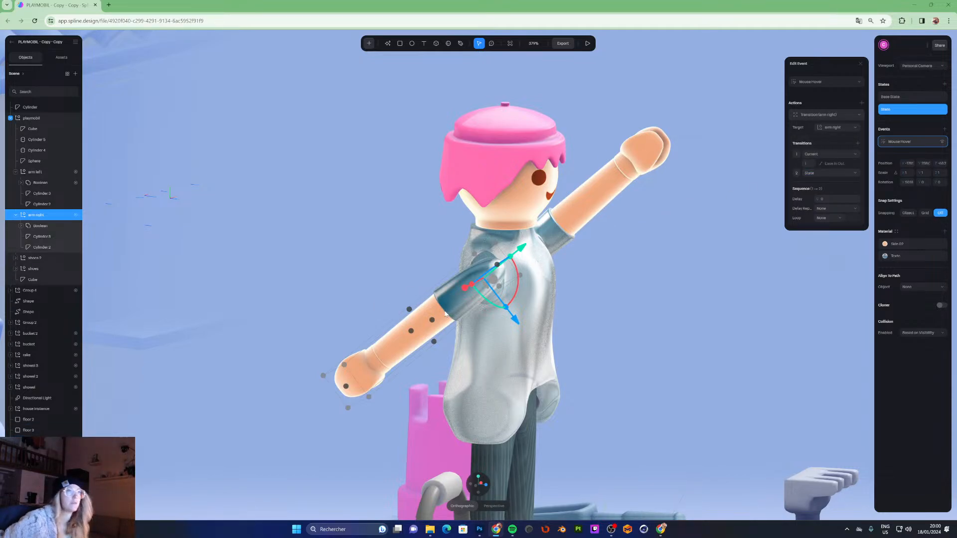
pyautogui.click(808, 166)
pyautogui.write('0.5')
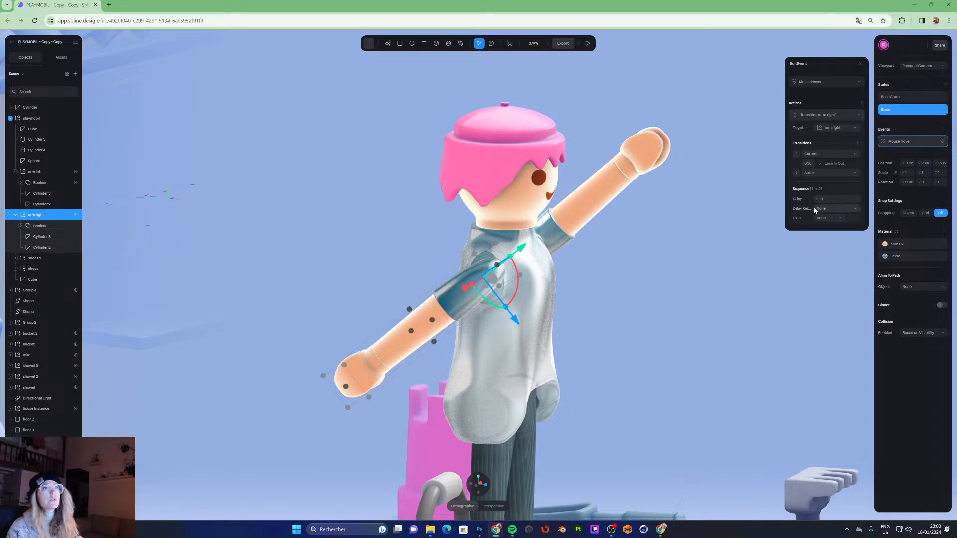
# - Preview the right arm's hover effect in play mode
pyautogui.click(588, 43)
pyautogui.moveTo(670, 156); pyautogui.dragTo(633, 157)
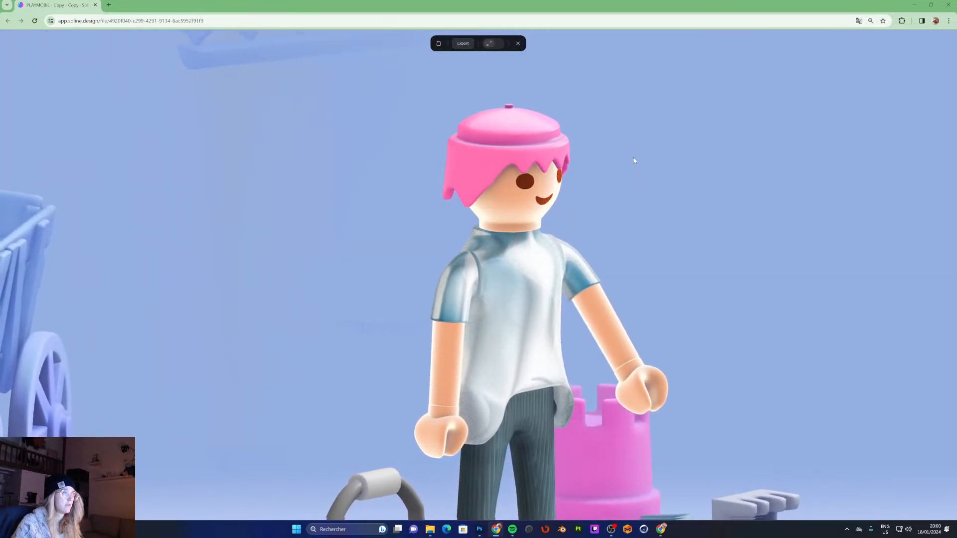
pyautogui.moveTo(458, 284)
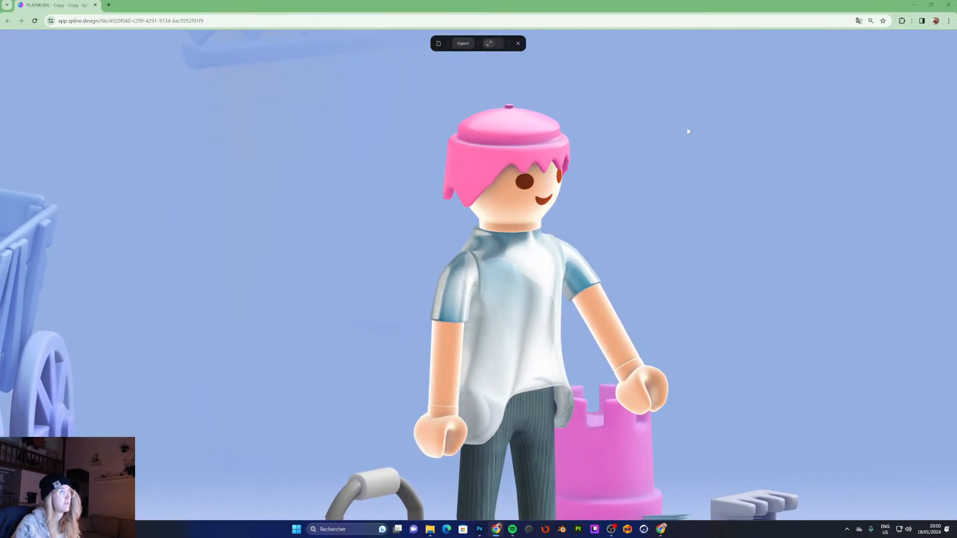
pyautogui.moveTo(646, 161); pyautogui.dragTo(572, 163)
pyautogui.moveTo(557, 280)
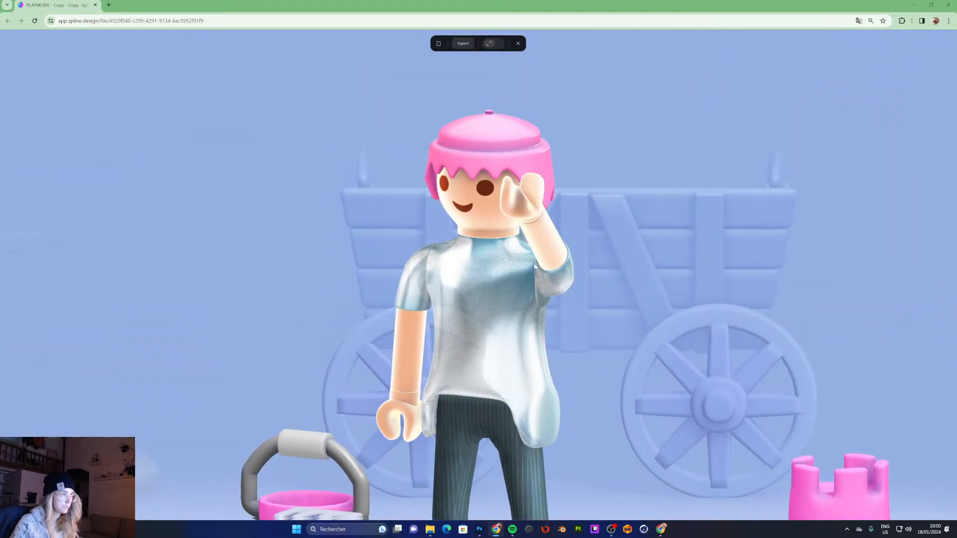
pyautogui.moveTo(635, 141); pyautogui.dragTo(679, 132)
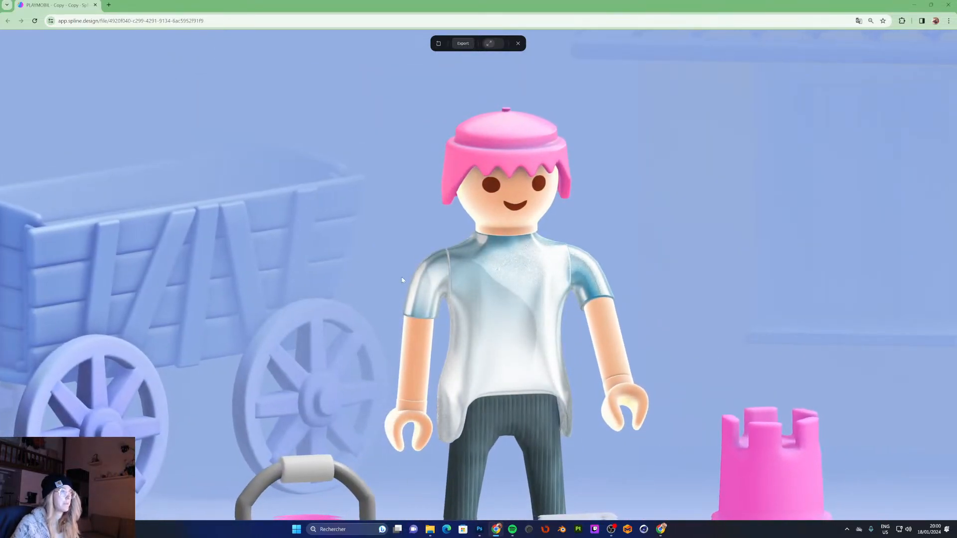
pyautogui.moveTo(439, 303)
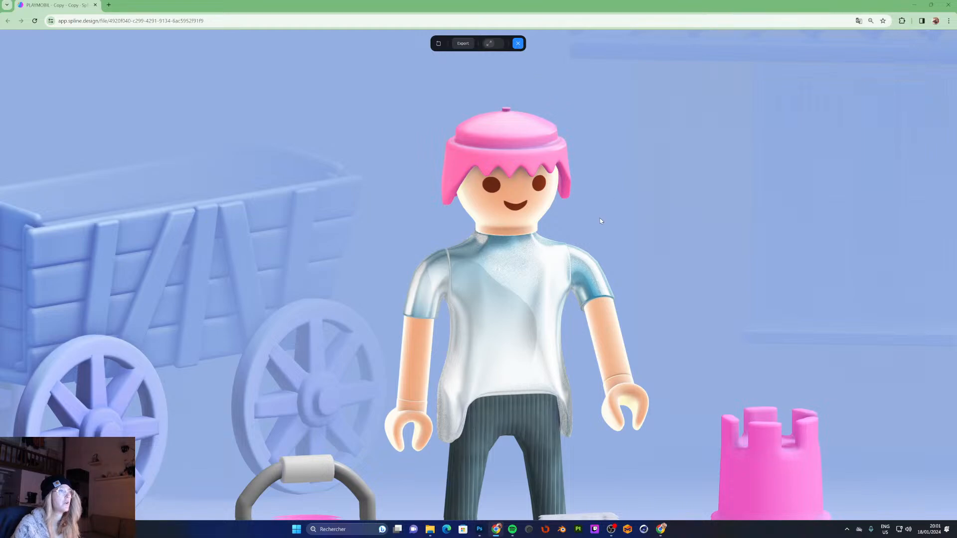
pyautogui.press('Escape')
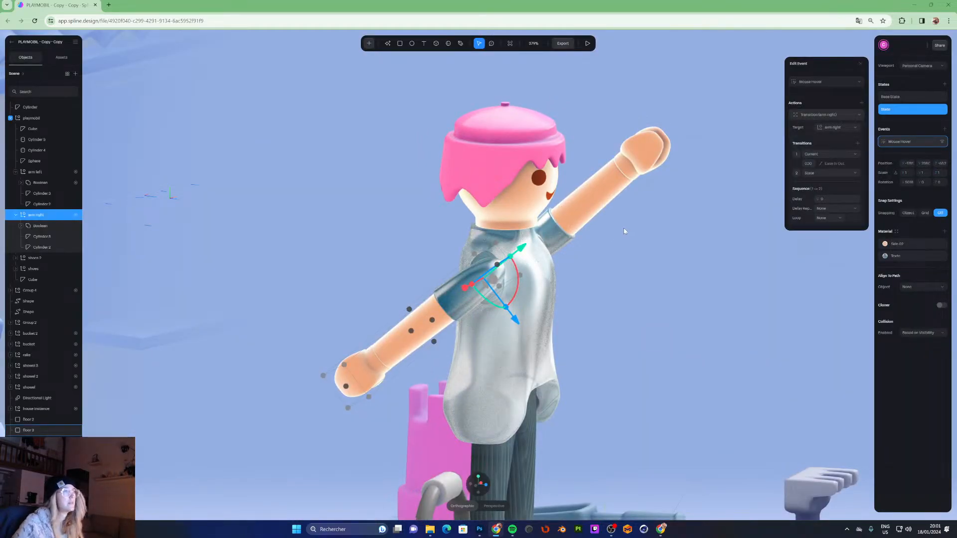
# - Adjust the right arm's rotation in its hover State and preview the effect in play mode
pyautogui.scroll(-5, 627, 233)
pyautogui.click(571, 135)
pyautogui.click(496, 258)
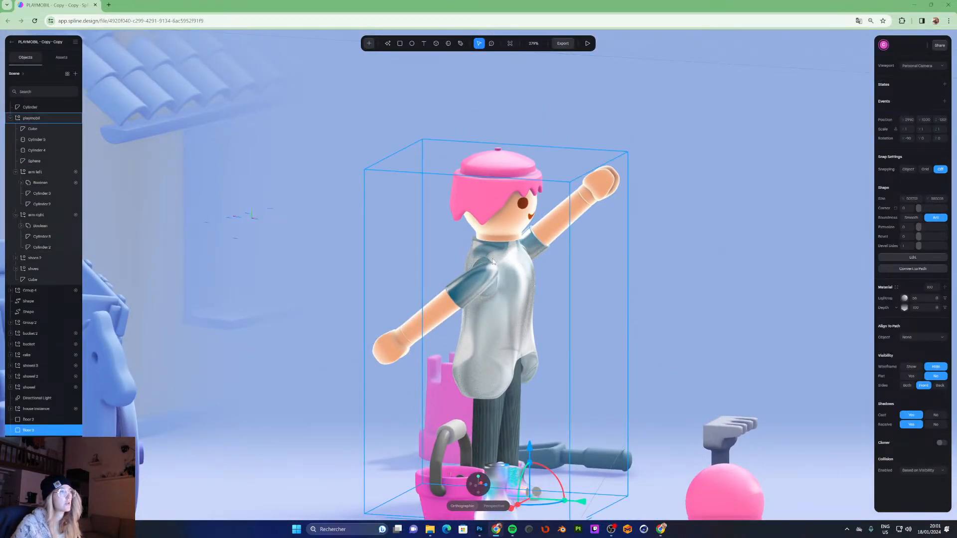
pyautogui.doubleClick(487, 278)
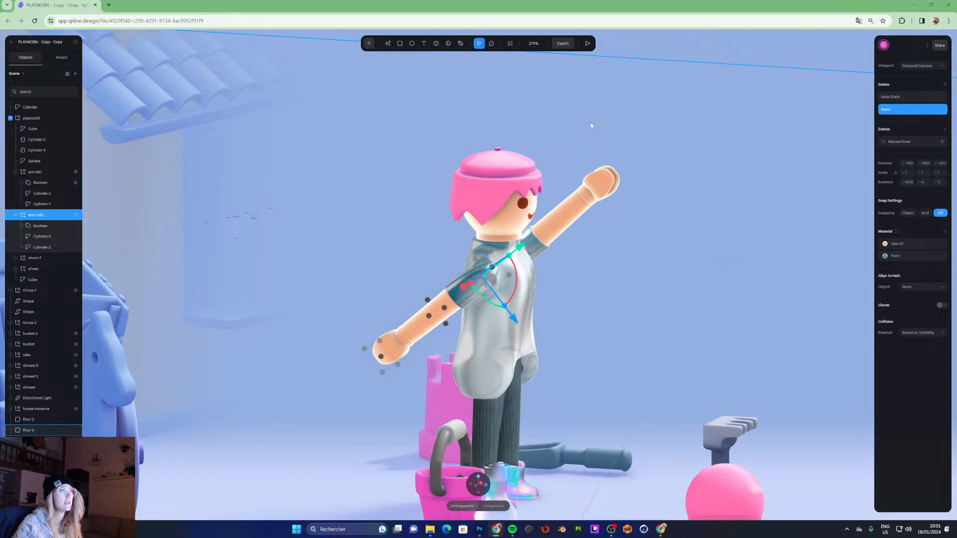
pyautogui.moveTo(516, 218); pyautogui.dragTo(439, 216, button='middle')
pyautogui.click(588, 43)
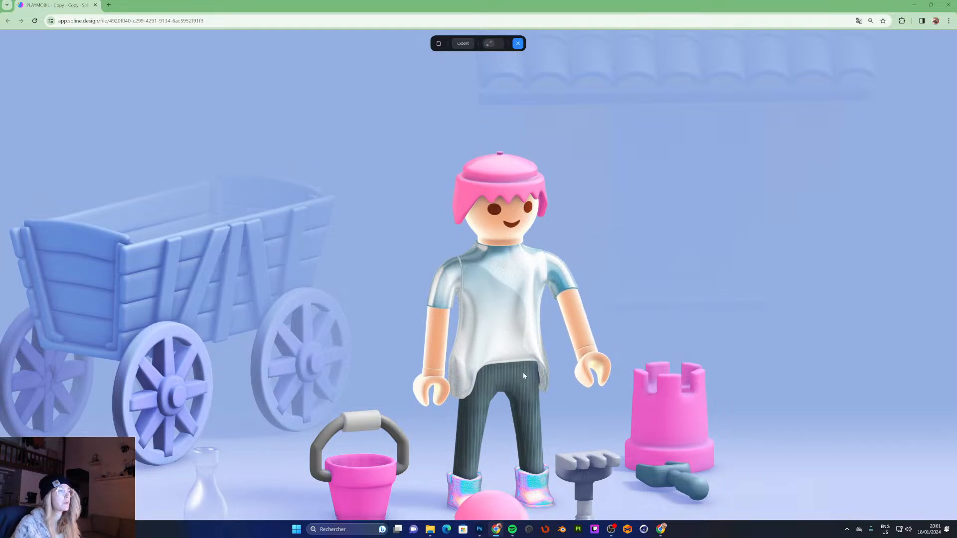
pyautogui.press('Escape')
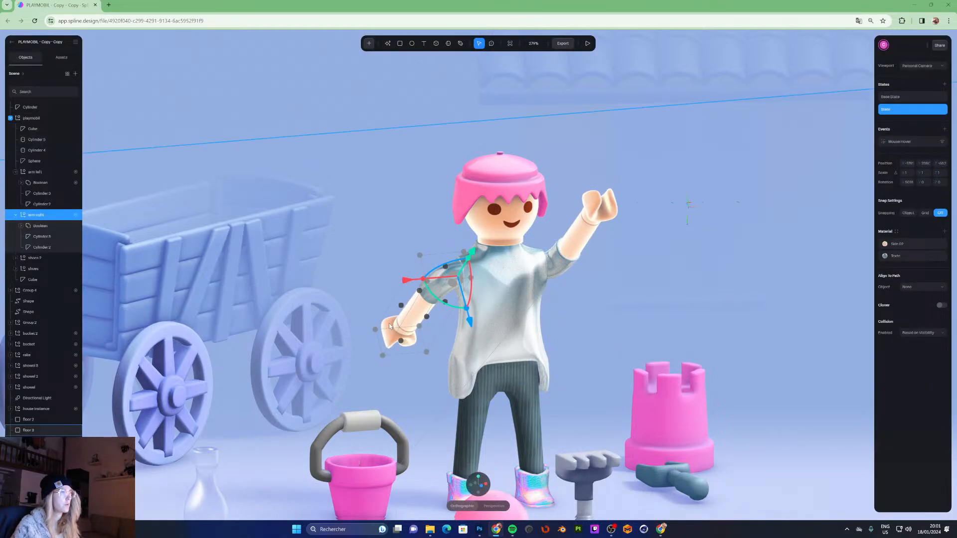
# - Orbit around the figure to inspect the right arm and hand from several angles
pyautogui.doubleClick(391, 325)
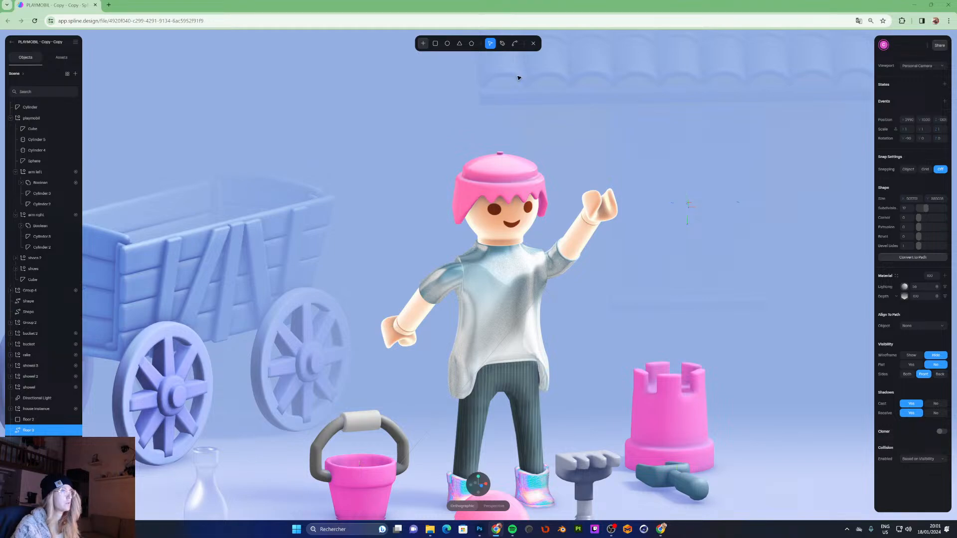
pyautogui.press('Escape')
pyautogui.doubleClick(396, 334)
pyautogui.click(533, 43)
pyautogui.doubleClick(394, 333)
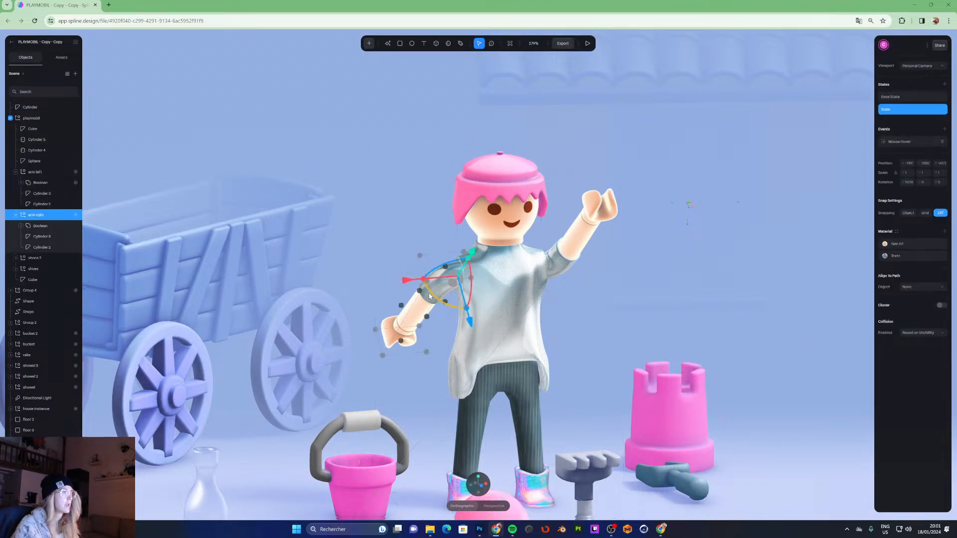
pyautogui.doubleClick(394, 327)
pyautogui.keyDown('alt'); pyautogui.moveTo(441, 294); pyautogui.dragTo(528, 280); pyautogui.keyUp('alt')
pyautogui.click(534, 44)
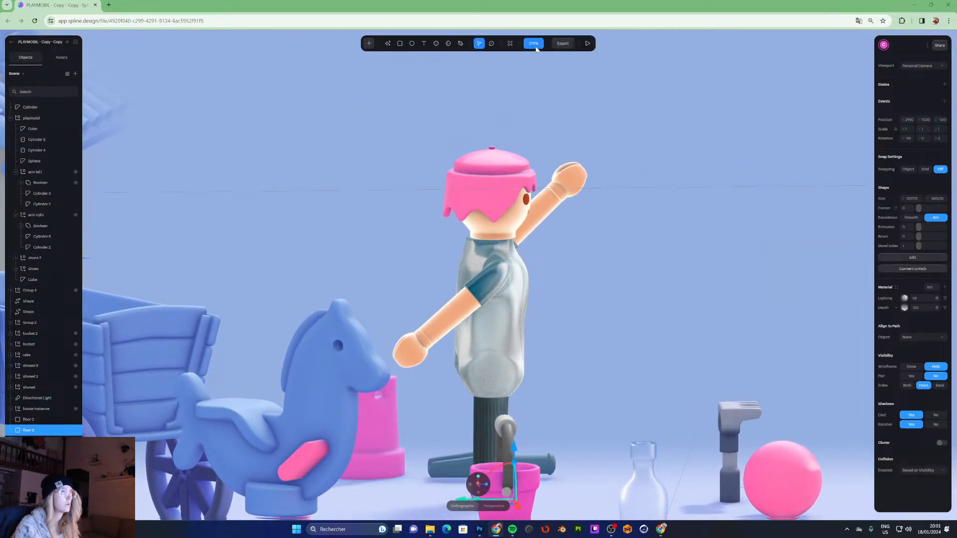
pyautogui.keyDown('alt'); pyautogui.moveTo(482, 274); pyautogui.dragTo(499, 374); pyautogui.keyUp('alt')
pyautogui.doubleClick(499, 374)
pyautogui.doubleClick(499, 373)
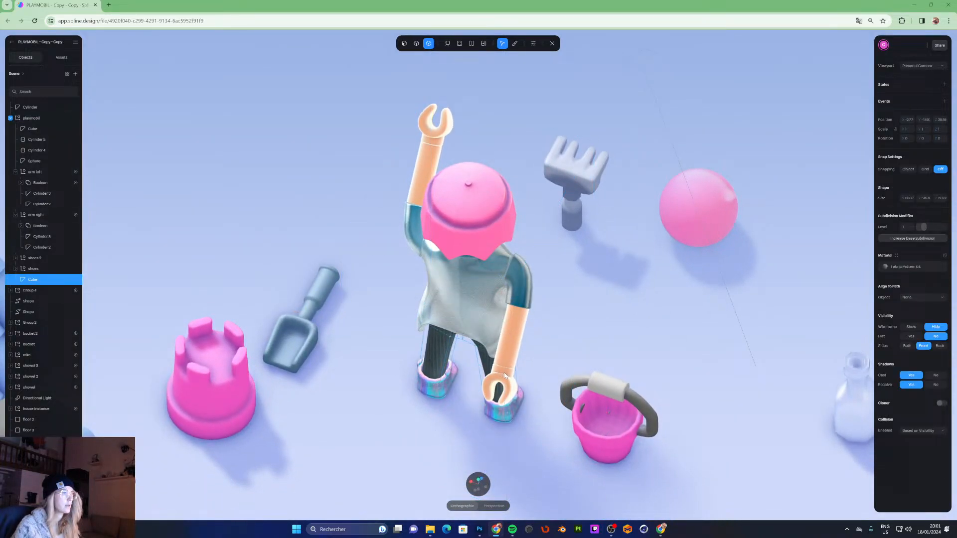
pyautogui.click(552, 44)
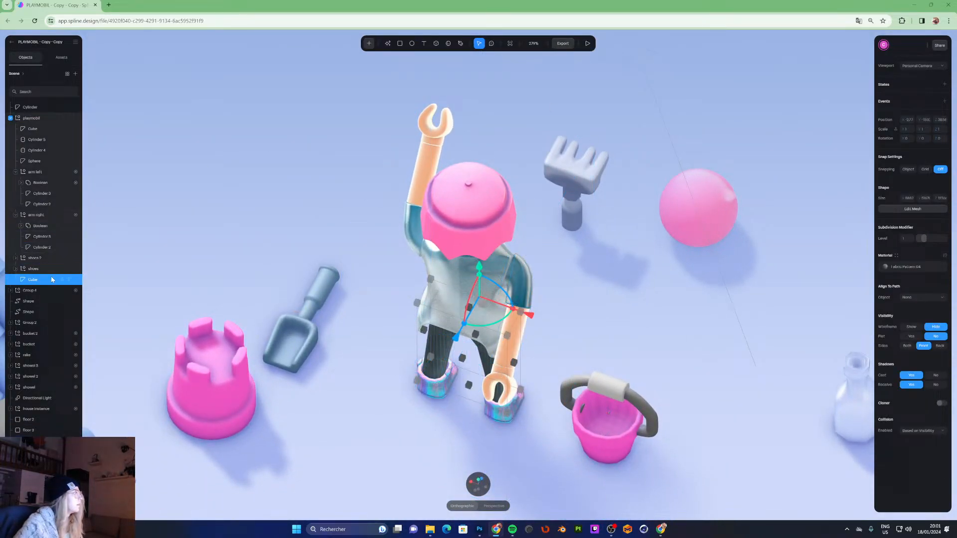
# - Inspect the parts of the right arm's Boolean group and rename that Boolean to hand
pyautogui.click(41, 228)
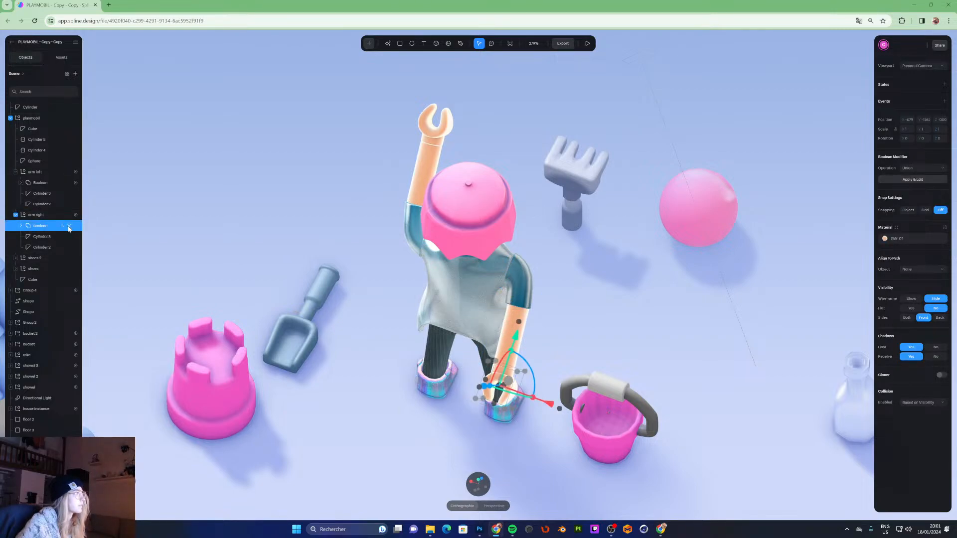
pyautogui.click(21, 226)
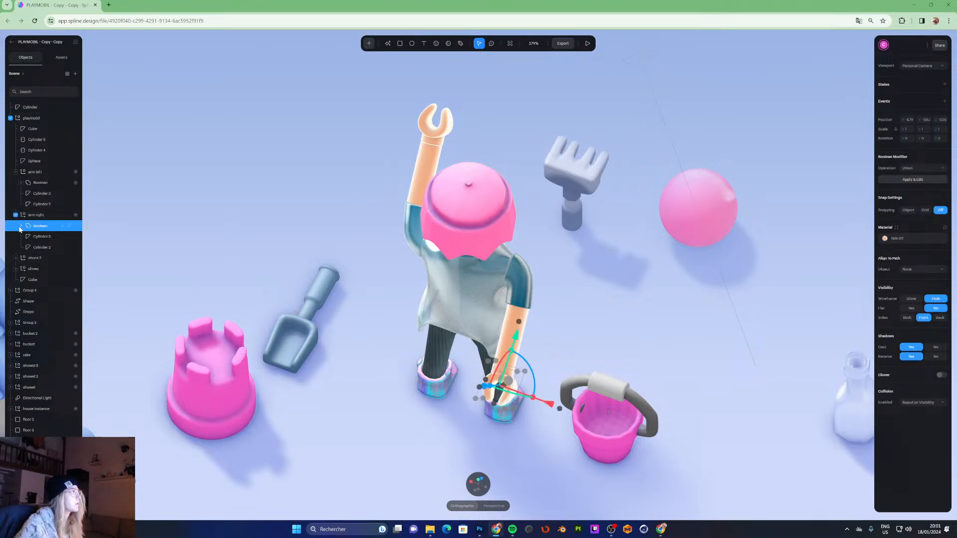
pyautogui.click(42, 236)
pyautogui.scroll(6, 498, 319)
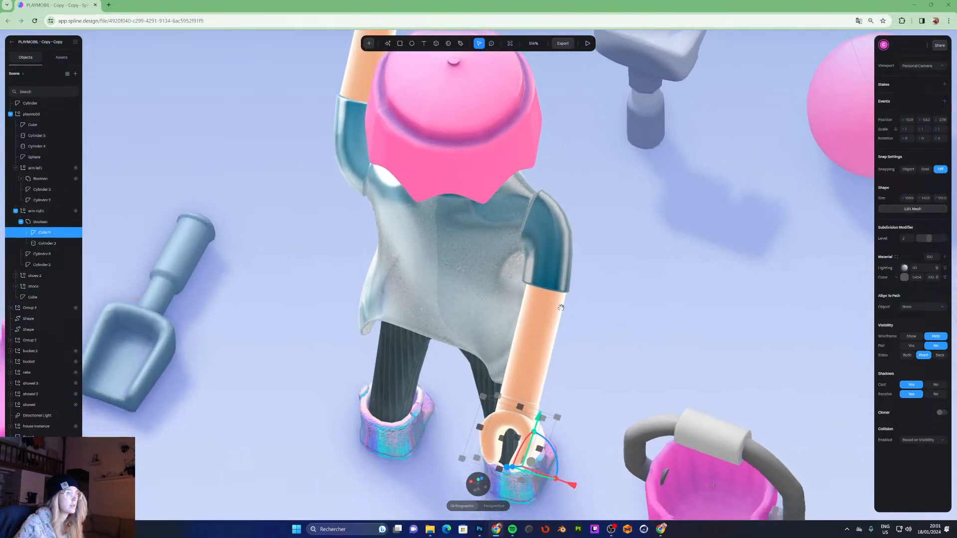
pyautogui.moveTo(562, 308); pyautogui.dragTo(557, 258, button='middle')
pyautogui.moveTo(37, 234)
pyautogui.mouseDown()
pyautogui.moveTo(59, 252)
pyautogui.moveTo(45, 247)
pyautogui.mouseUp()
pyautogui.click(45, 244)
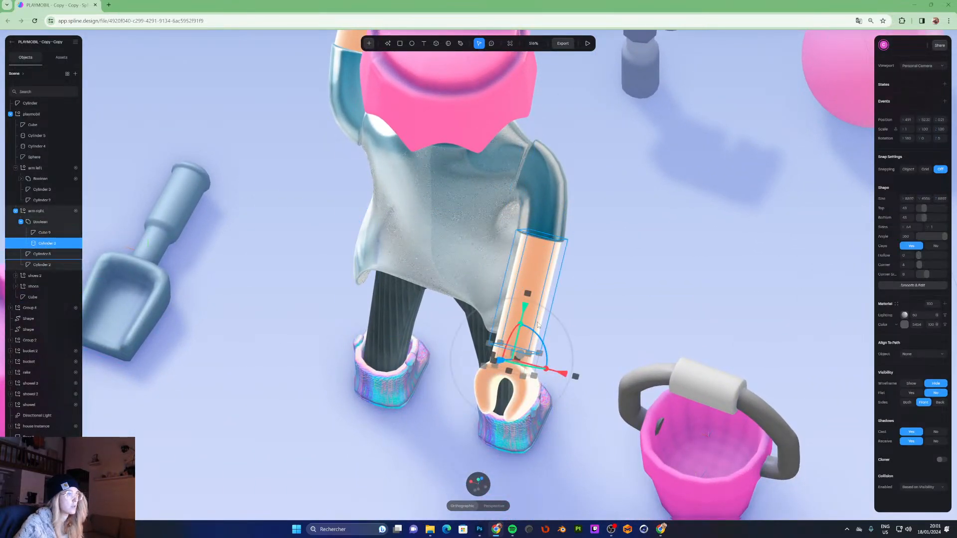
pyautogui.scroll(3, 537, 333)
pyautogui.keyDown('alt'); pyautogui.moveTo(537, 333); pyautogui.dragTo(551, 282); pyautogui.keyUp('alt')
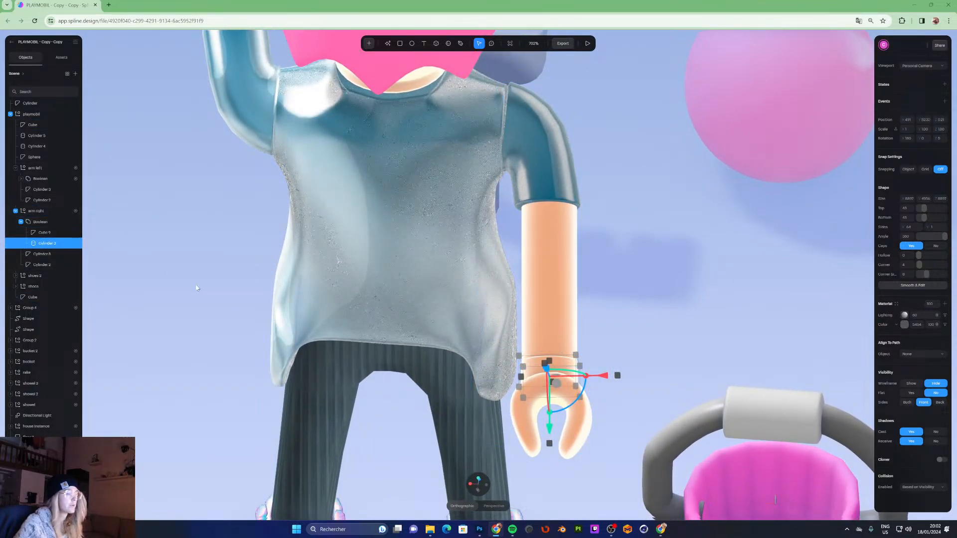
pyautogui.doubleClick(42, 222)
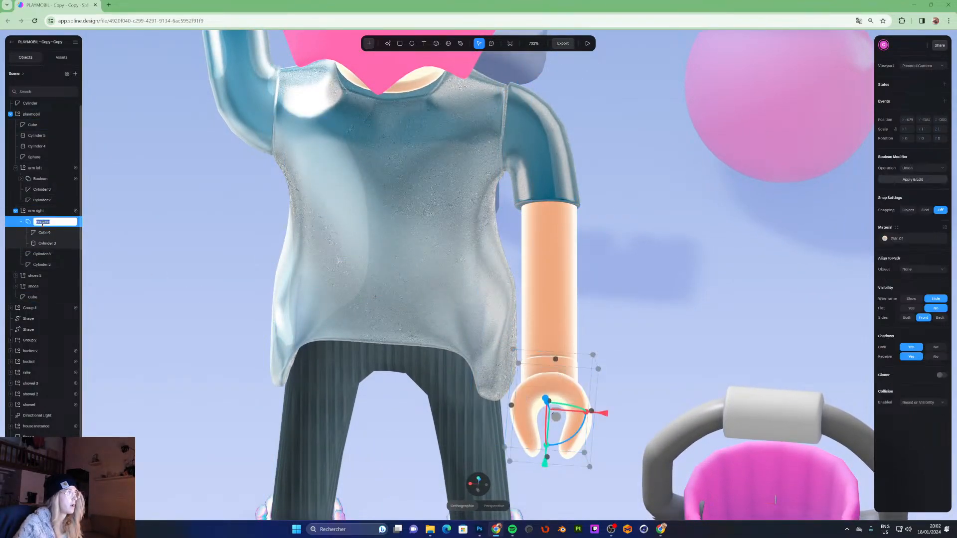
pyautogui.write('hand')
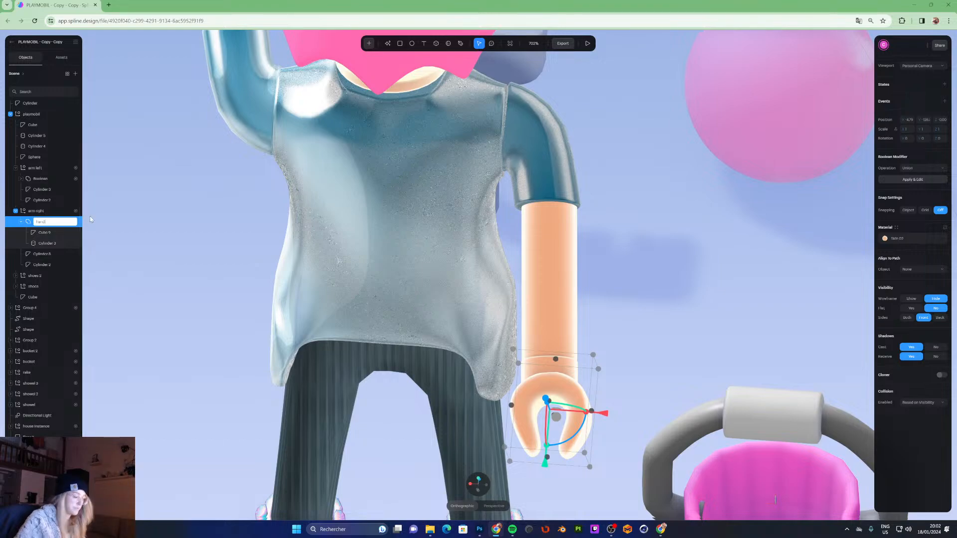
pyautogui.press('Return')
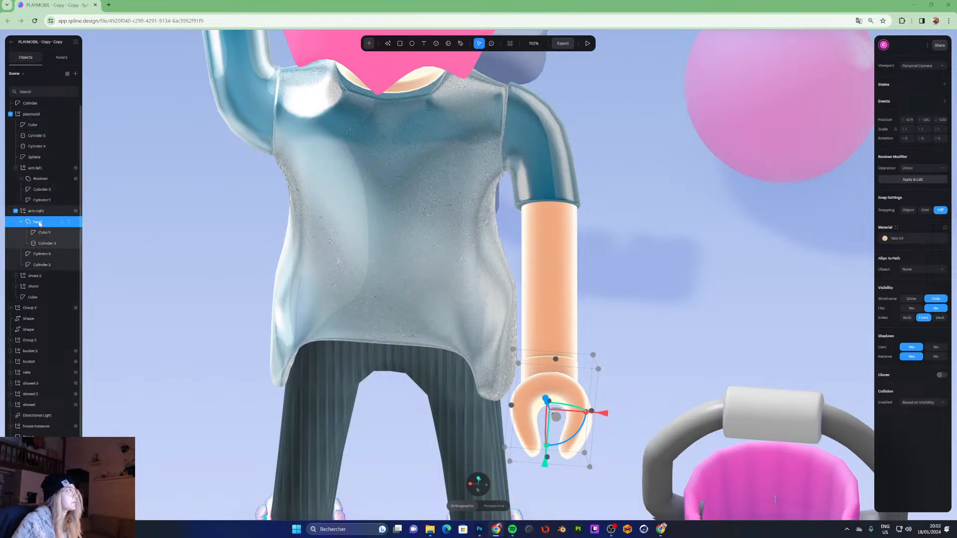
# - Move the hand cube out of the right arm's hand boolean
pyautogui.click(69, 244)
pyautogui.click(69, 244)
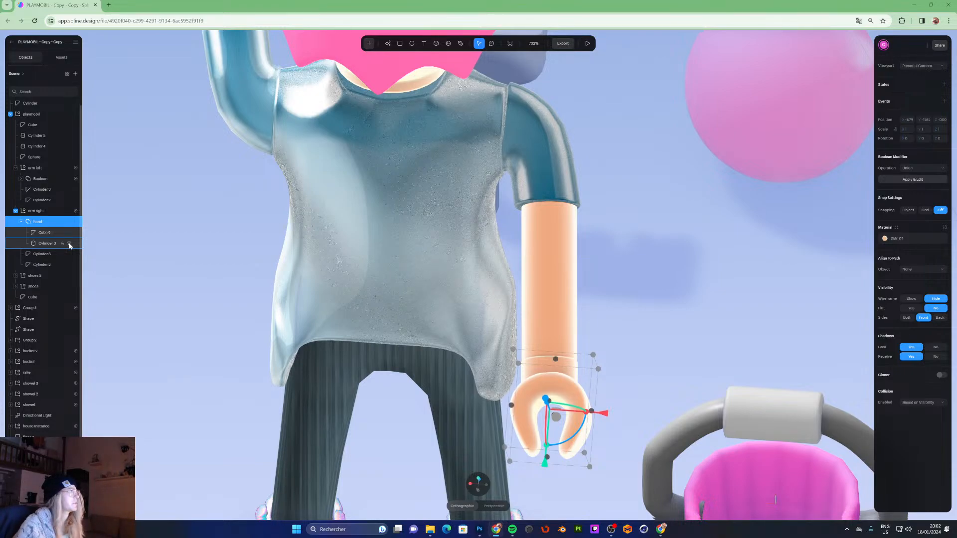
pyautogui.click(47, 235)
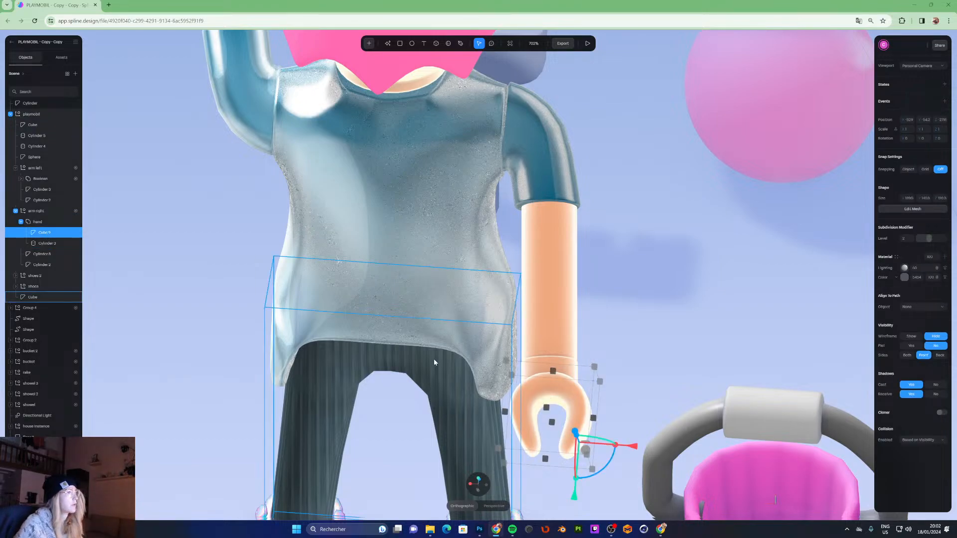
pyautogui.click(529, 399)
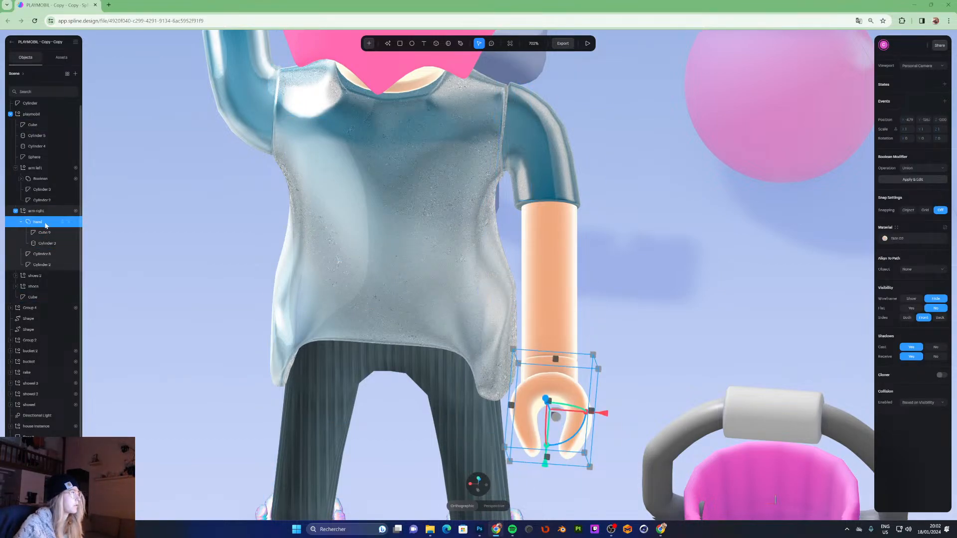
pyautogui.click(42, 233)
pyautogui.moveTo(41, 222); pyautogui.dragTo(42, 222)
pyautogui.doubleClick(44, 222)
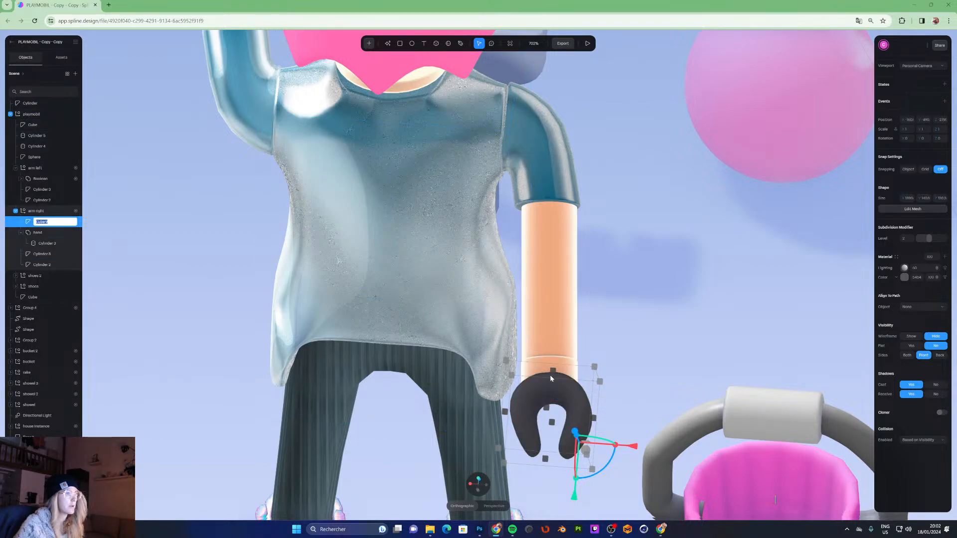
# - Test a lower subdivision level on the hand cube and move it back into the hand boolean
pyautogui.doubleClick(575, 402)
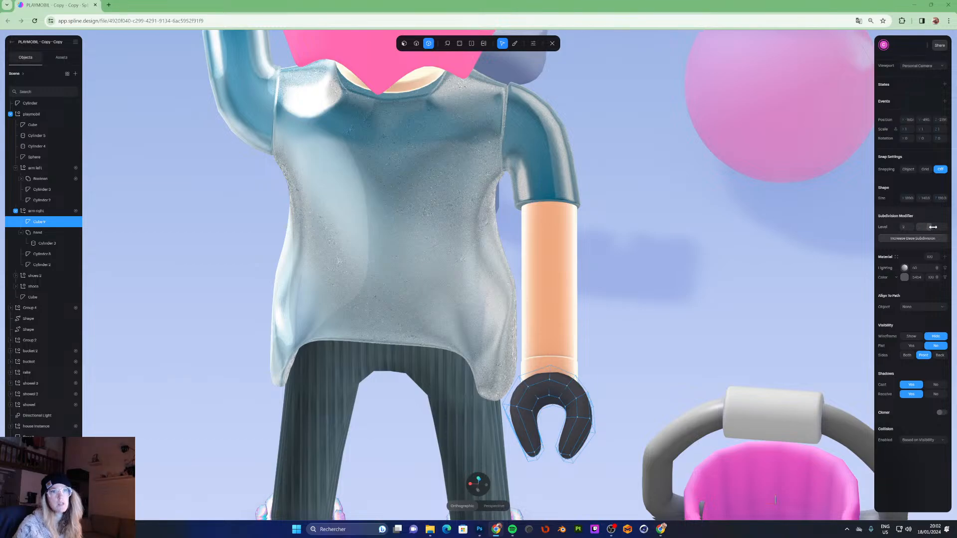
pyautogui.moveTo(928, 227); pyautogui.dragTo(919, 227)
pyautogui.moveTo(560, 385); pyautogui.dragTo(586, 402, button='middle')
pyautogui.moveTo(39, 245); pyautogui.dragTo(39, 233)
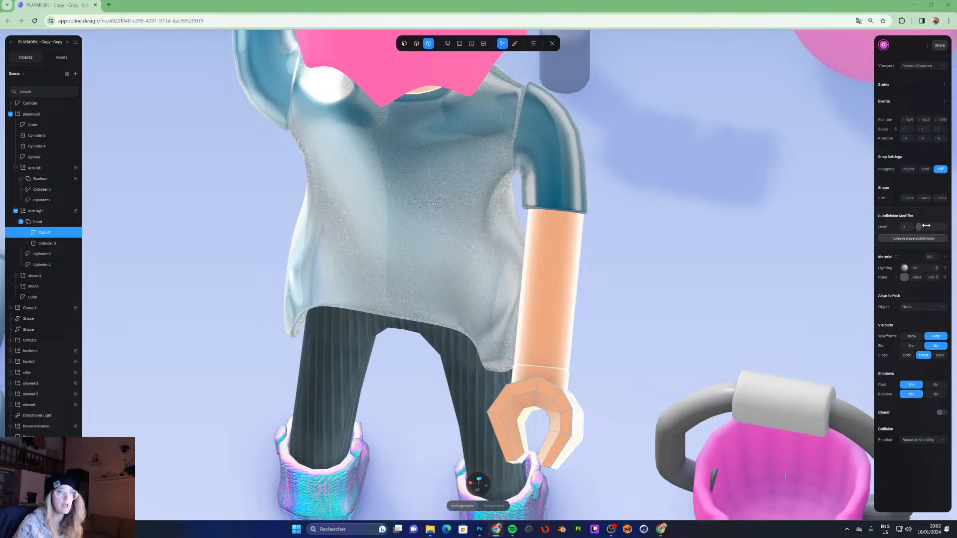
pyautogui.moveTo(920, 228); pyautogui.dragTo(929, 227)
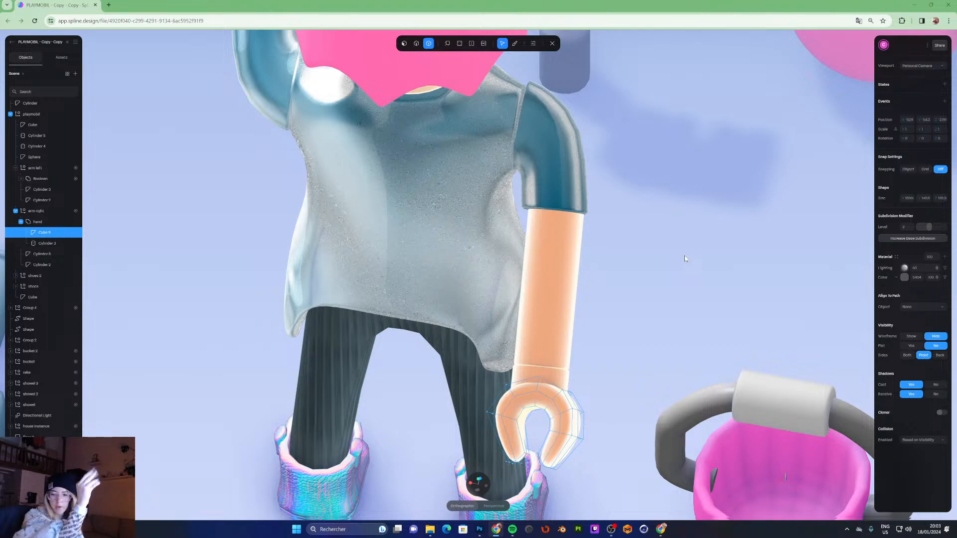
pyautogui.click(553, 44)
pyautogui.click(661, 244)
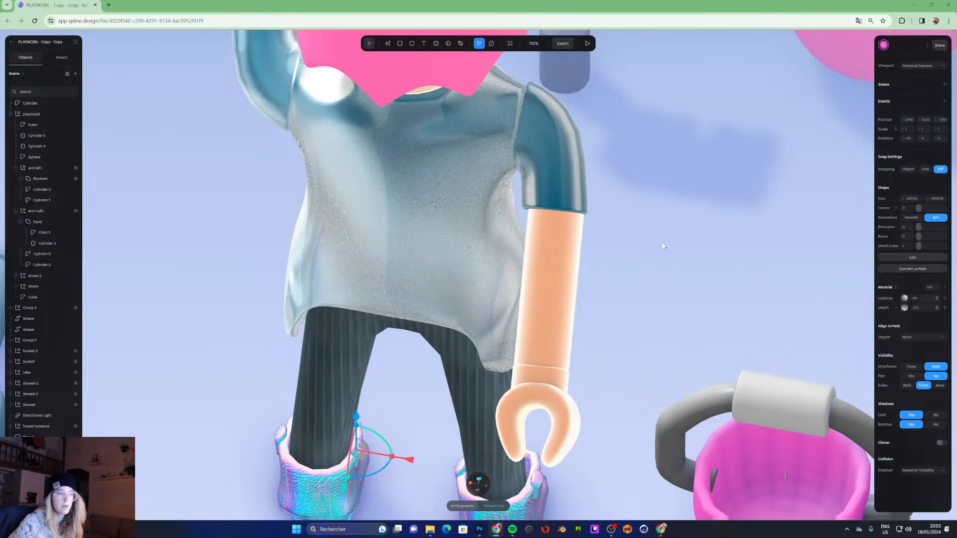
pyautogui.keyDown('alt'); pyautogui.moveTo(662, 245); pyautogui.dragTo(364, 387); pyautogui.keyUp('alt')
pyautogui.click(372, 383)
pyautogui.scroll(-10, 390, 382)
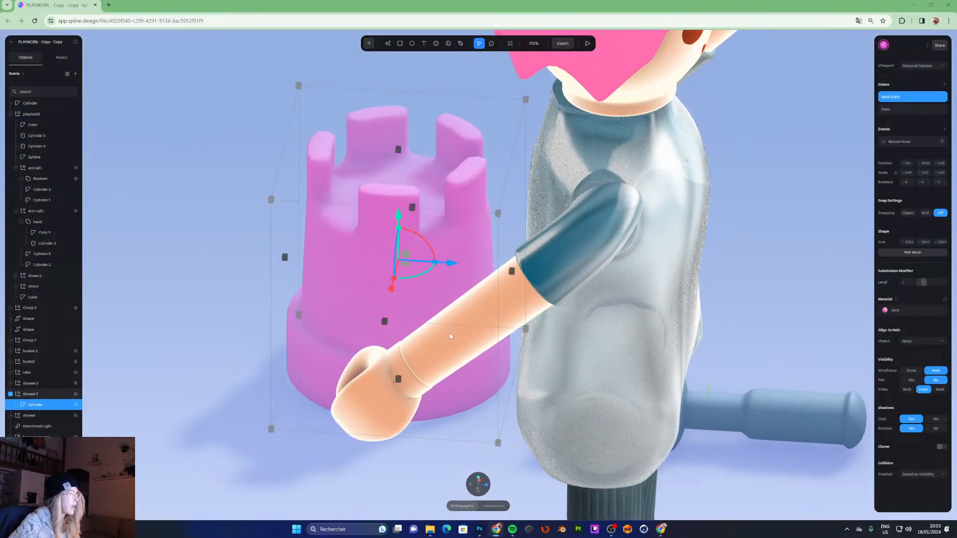
pyautogui.keyDown('alt'); pyautogui.moveTo(545, 273); pyautogui.dragTo(153, 273); pyautogui.keyUp('alt')
pyautogui.click(153, 274)
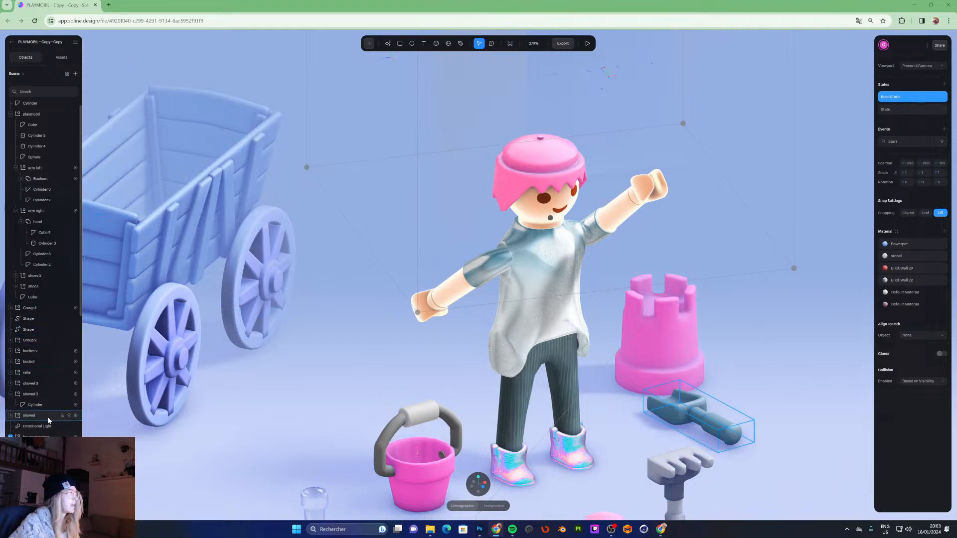
# - Select the left arm and rename its Boolean group to hand
pyautogui.doubleClick(616, 219)
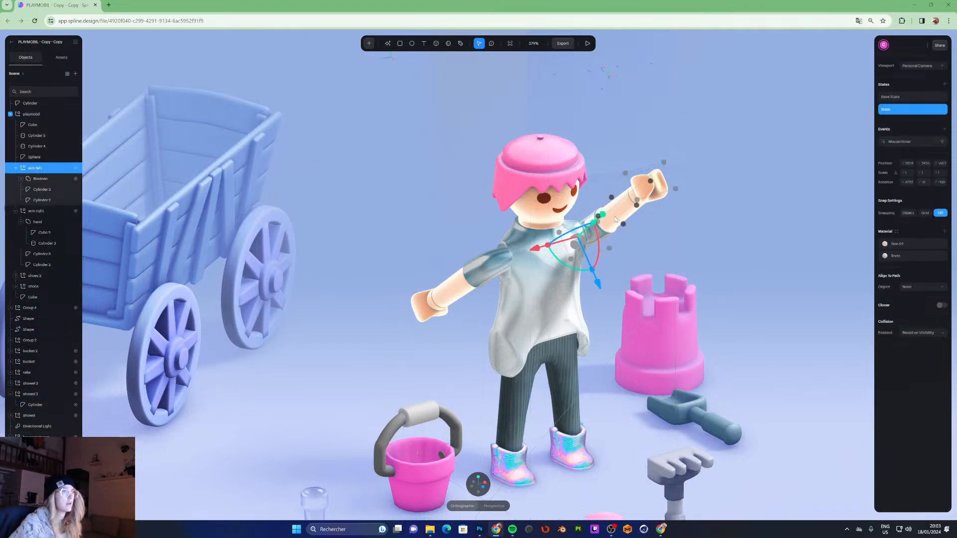
pyautogui.doubleClick(46, 178)
pyautogui.write('hnd')
pyautogui.press('Return')
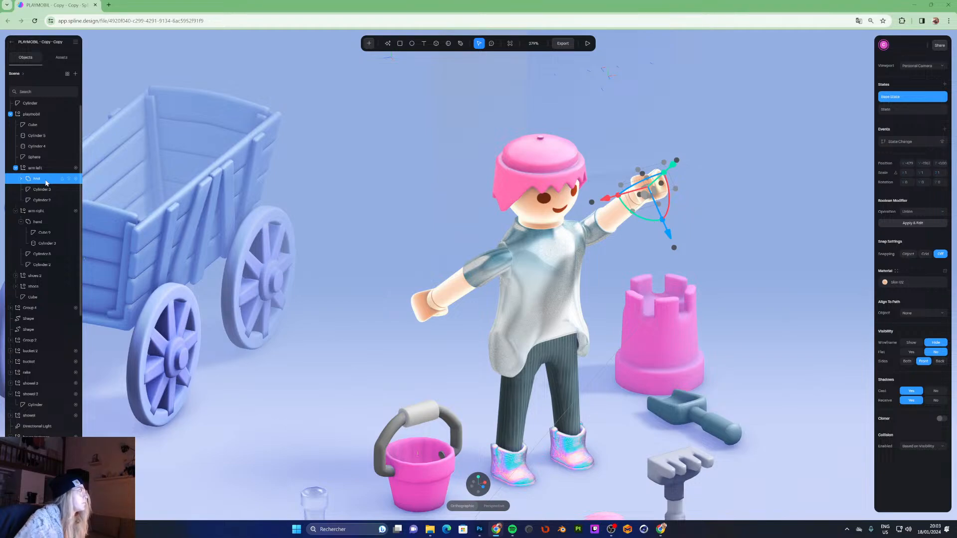
pyautogui.doubleClick(46, 181)
pyautogui.write('h')
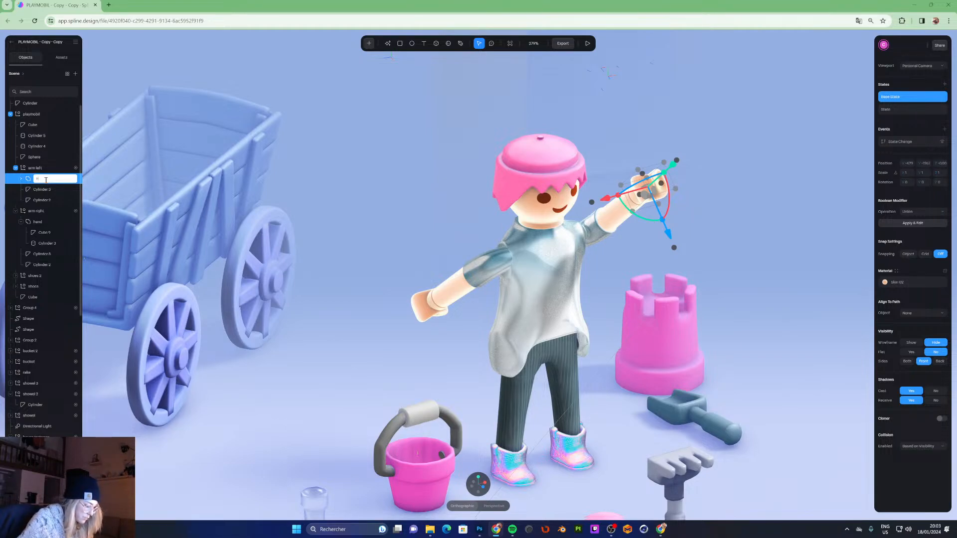
pyautogui.press('Return')
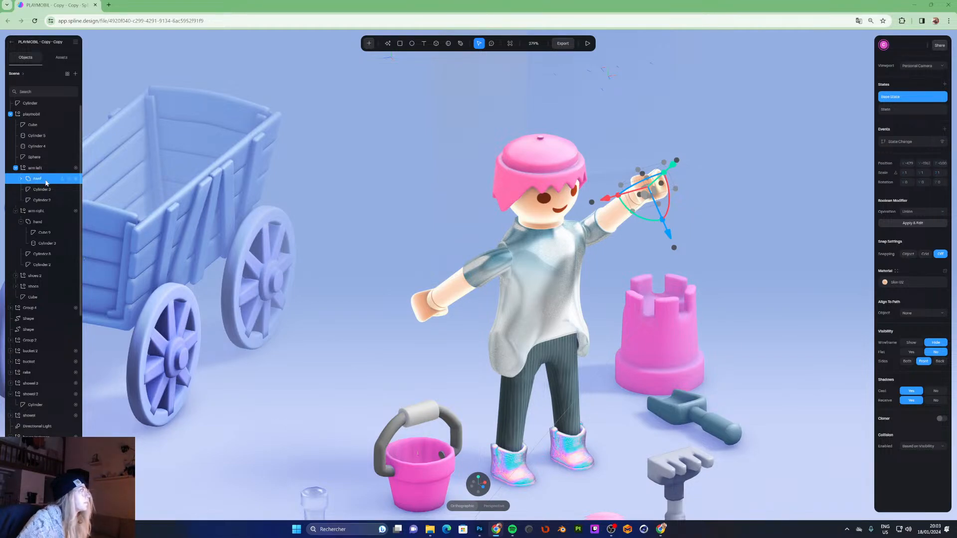
pyautogui.doubleClick(46, 181)
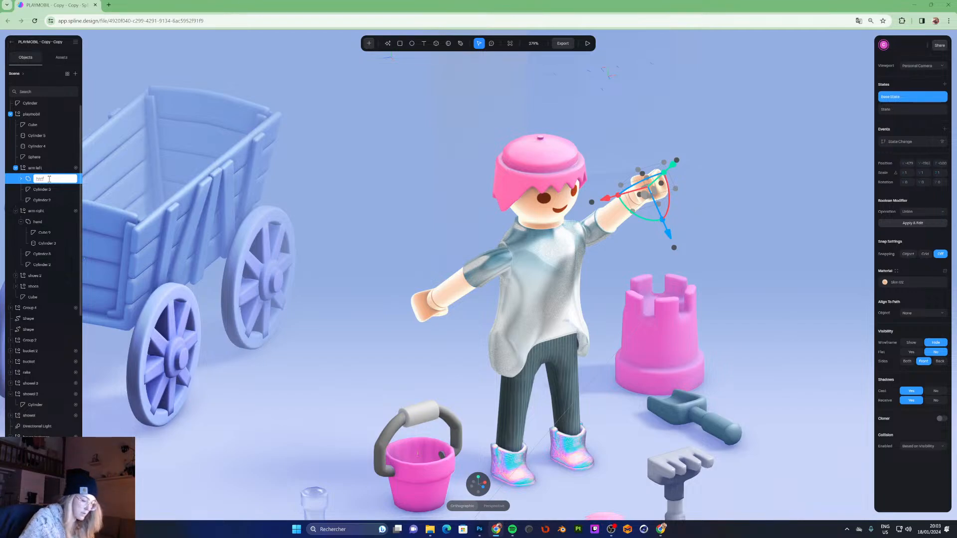
pyautogui.press('Return')
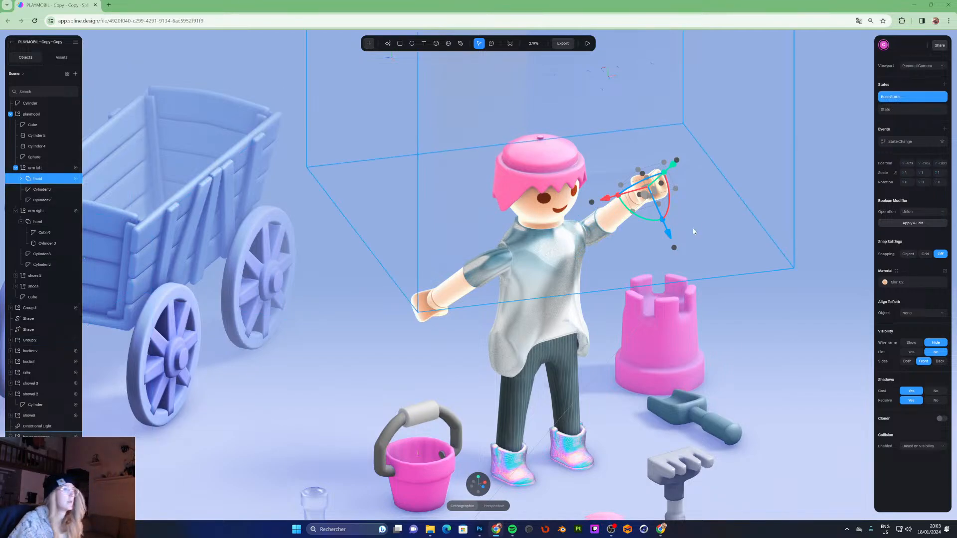
# - Compare the left arm's Base State and State poses by switching between them
pyautogui.click(905, 112)
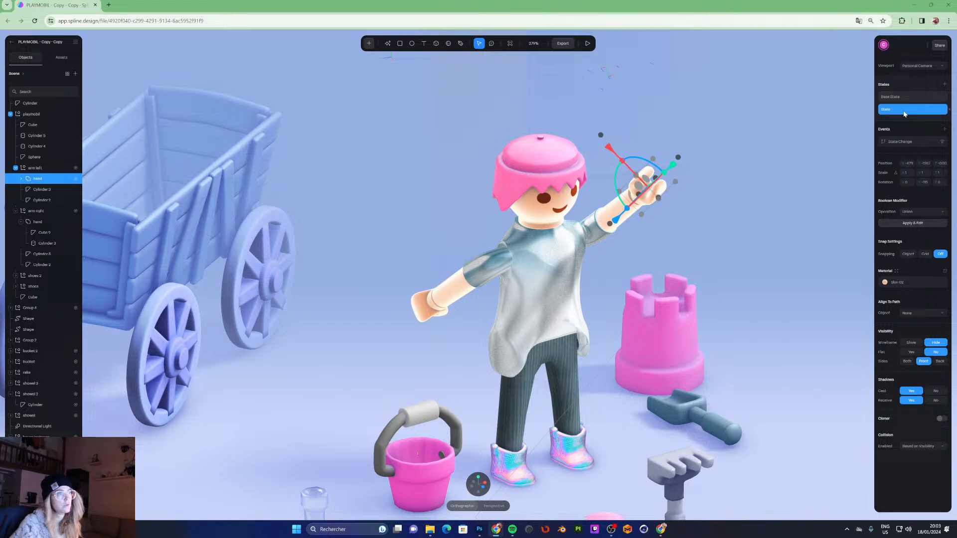
pyautogui.click(904, 93)
pyautogui.click(903, 105)
pyautogui.click(905, 98)
pyautogui.click(903, 109)
pyautogui.click(905, 96)
pyautogui.click(902, 109)
pyautogui.click(907, 101)
pyautogui.click(909, 108)
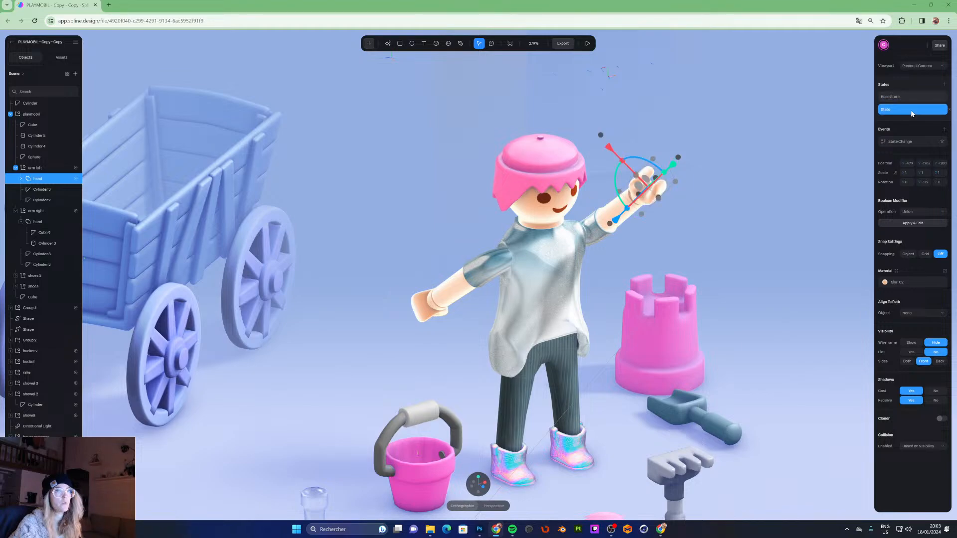
# - In the left hand's State Change event, check the true transition and add an else Transition returning the hand to Base State
pyautogui.click(892, 143)
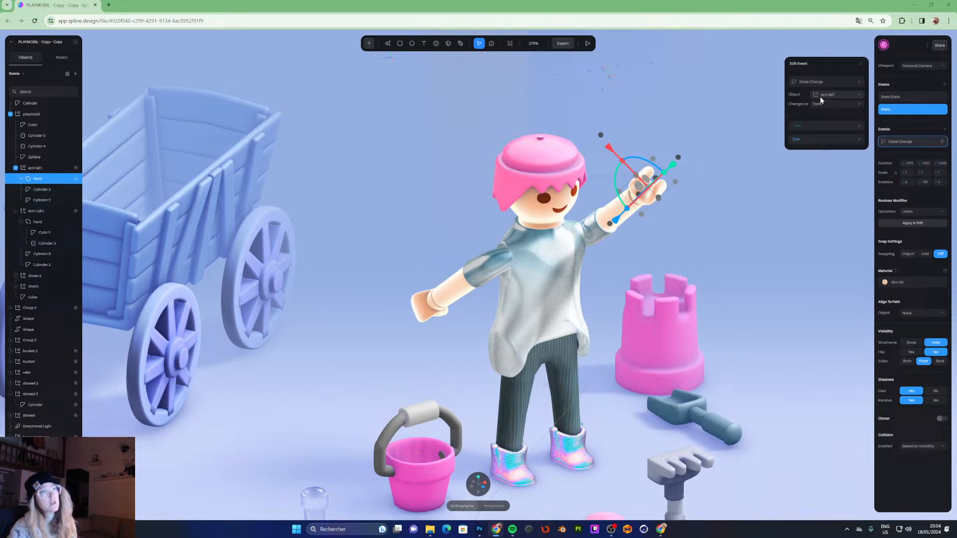
pyautogui.click(807, 127)
pyautogui.click(804, 153)
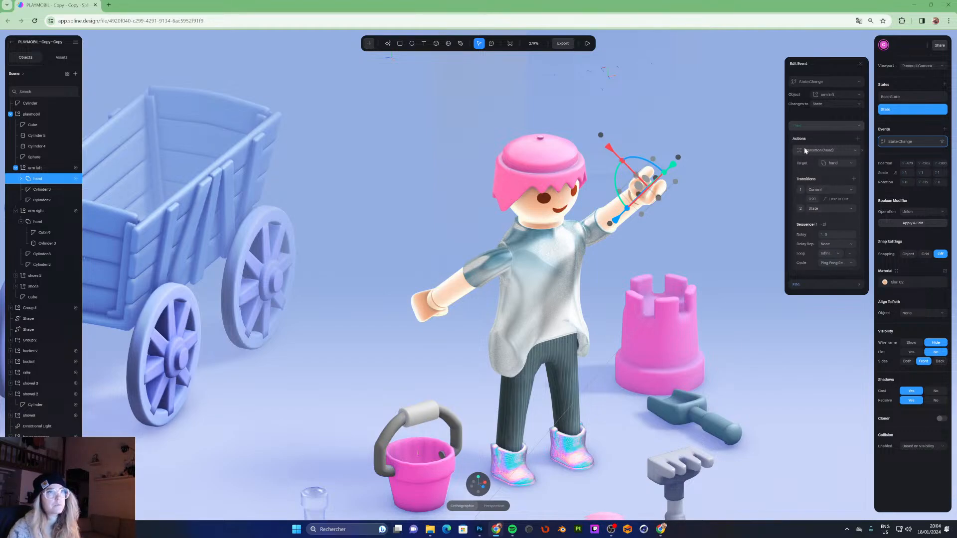
pyautogui.click(807, 126)
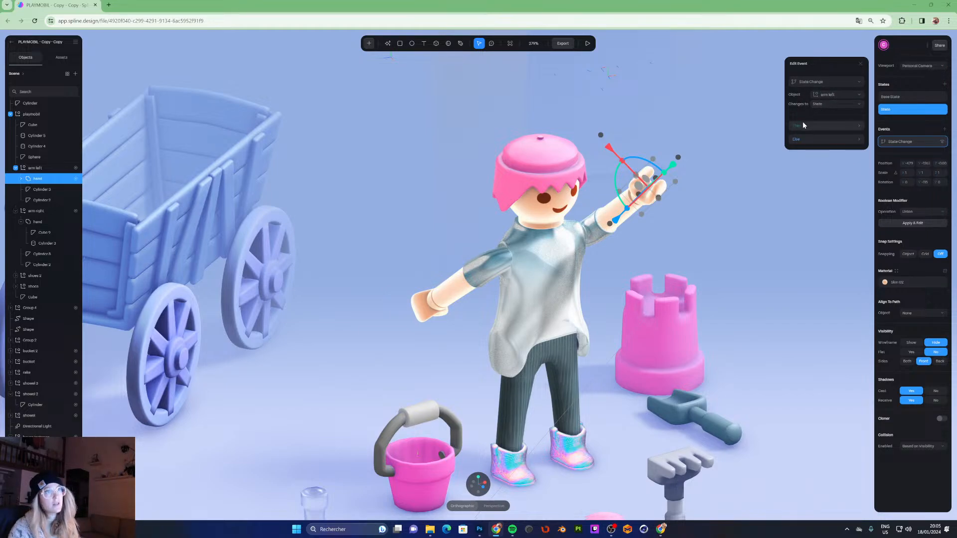
pyautogui.click(821, 141)
pyautogui.click(809, 165)
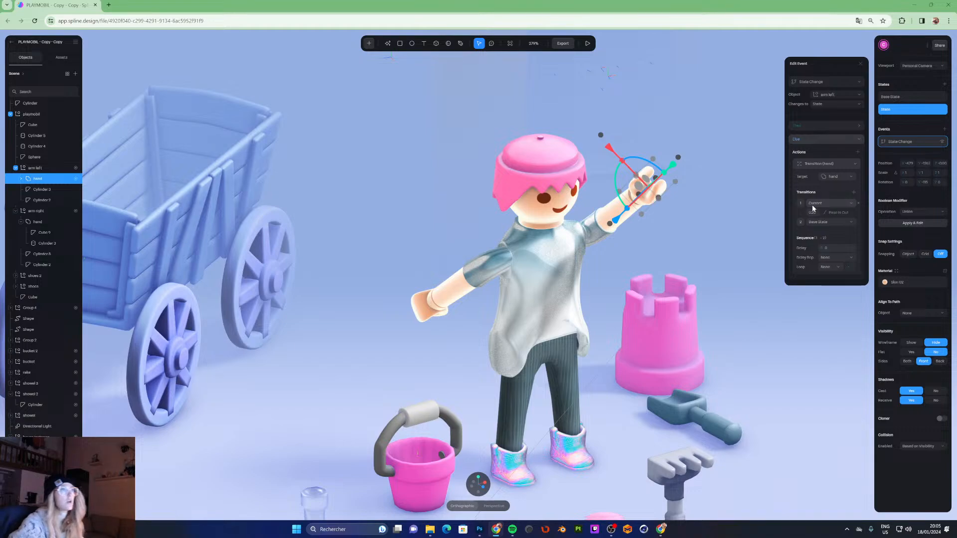
# - Select the right arm's hand group, add a new State and rotate the hand into a new pose
pyautogui.click(547, 109)
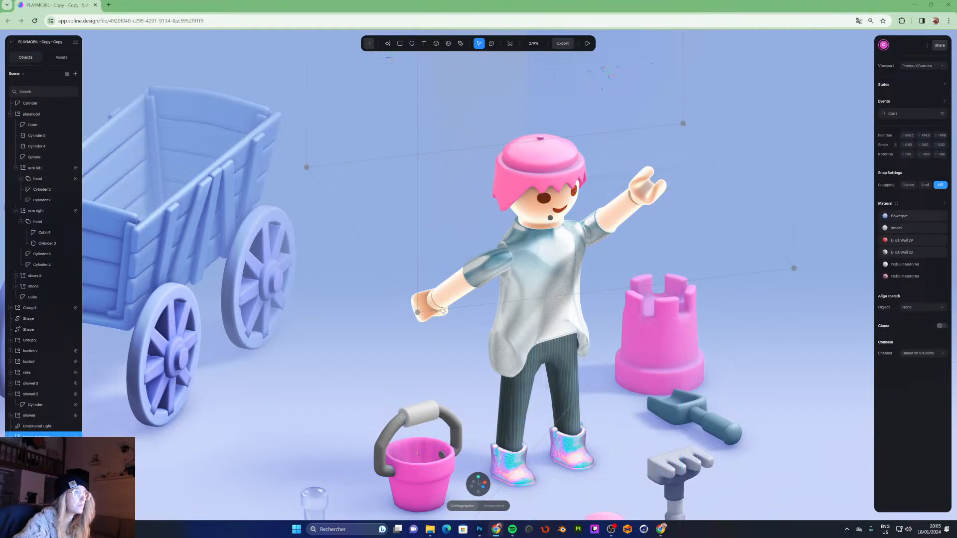
pyautogui.click(45, 179)
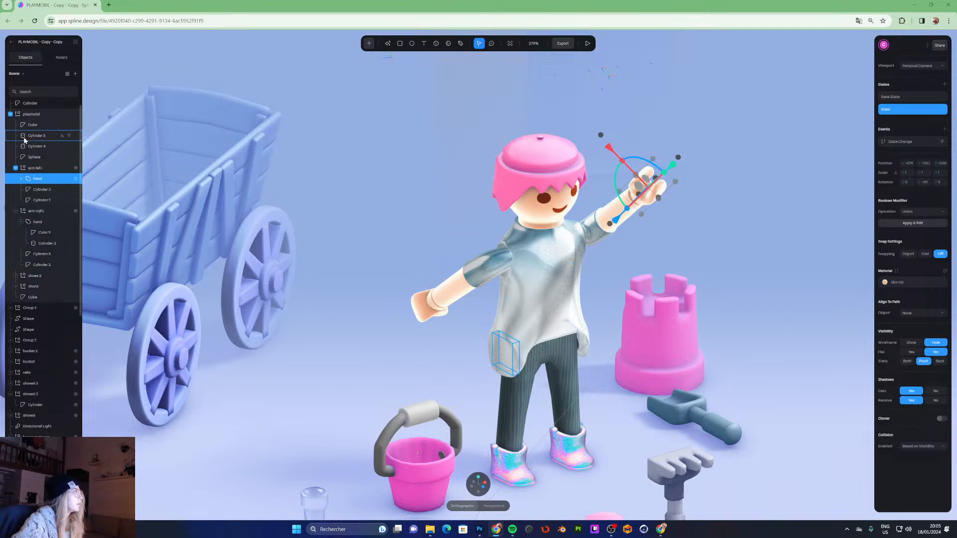
pyautogui.click(28, 212)
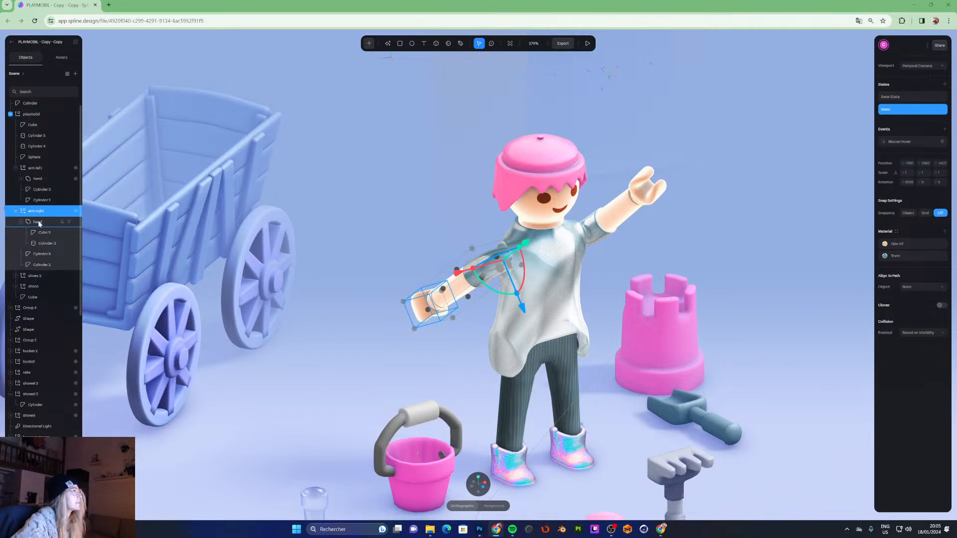
pyautogui.click(38, 224)
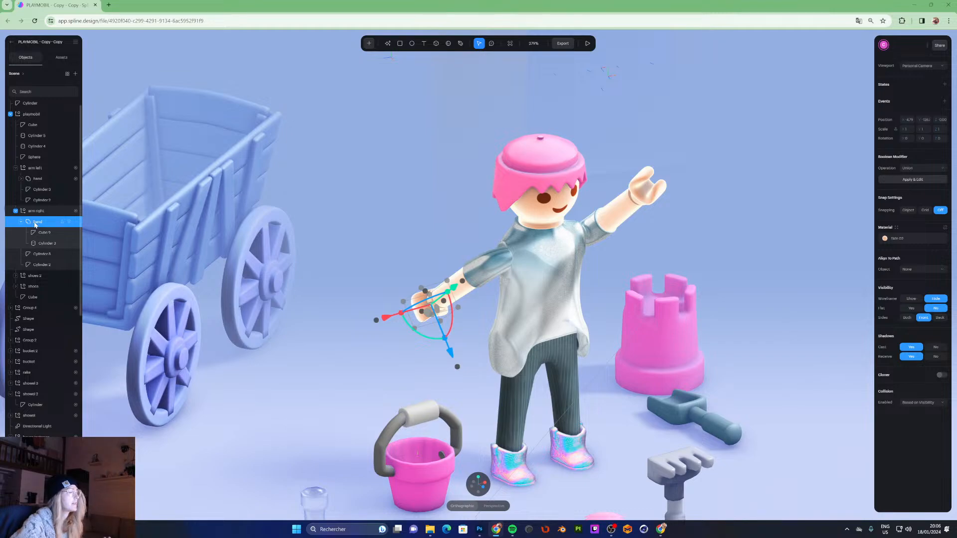
pyautogui.click(944, 84)
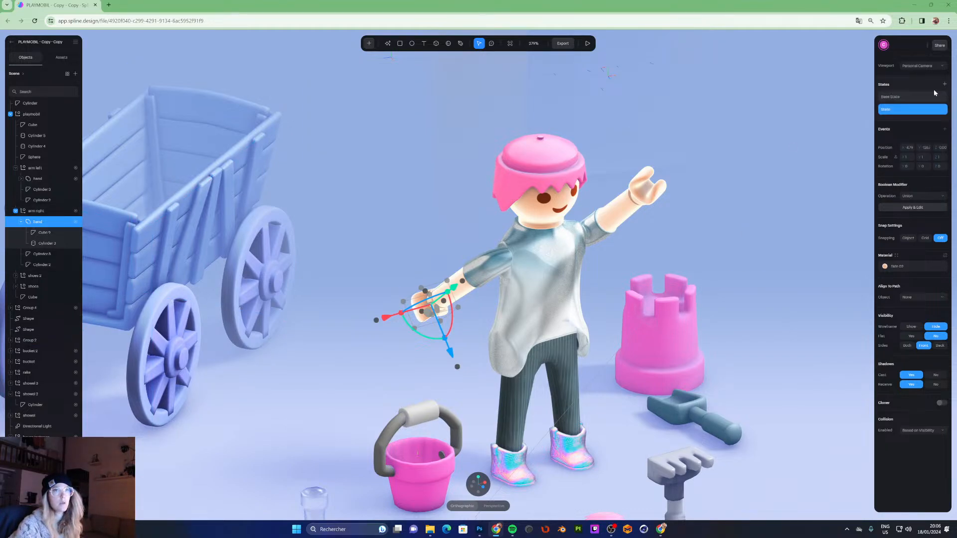
pyautogui.moveTo(421, 337); pyautogui.dragTo(482, 345)
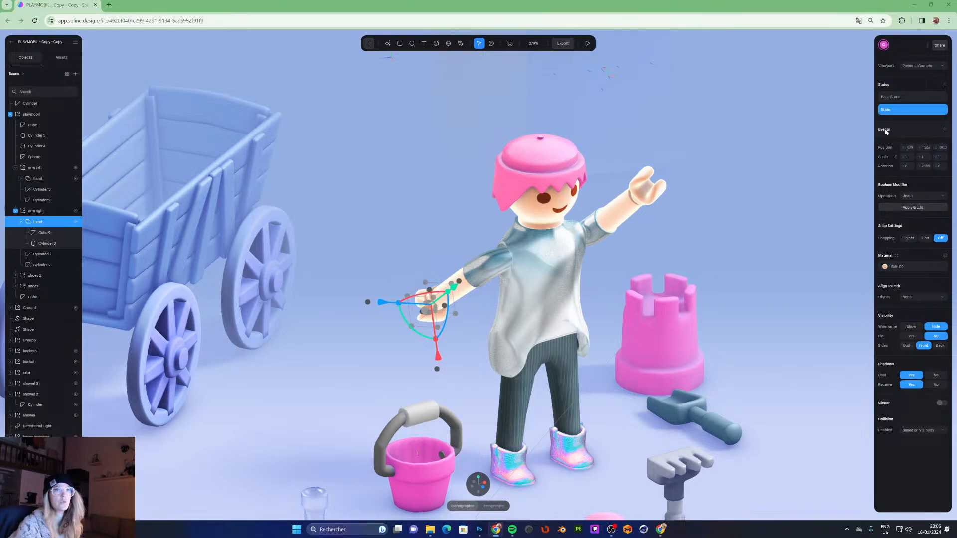
# - Add a State Change event on the right hand triggered by arm-right, with a Transition action when true
pyautogui.click(945, 131)
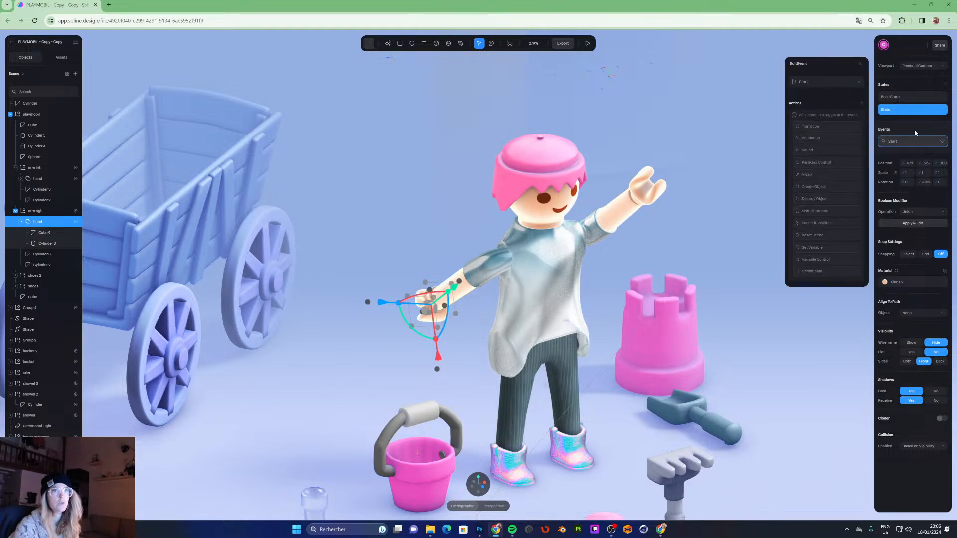
pyautogui.click(823, 85)
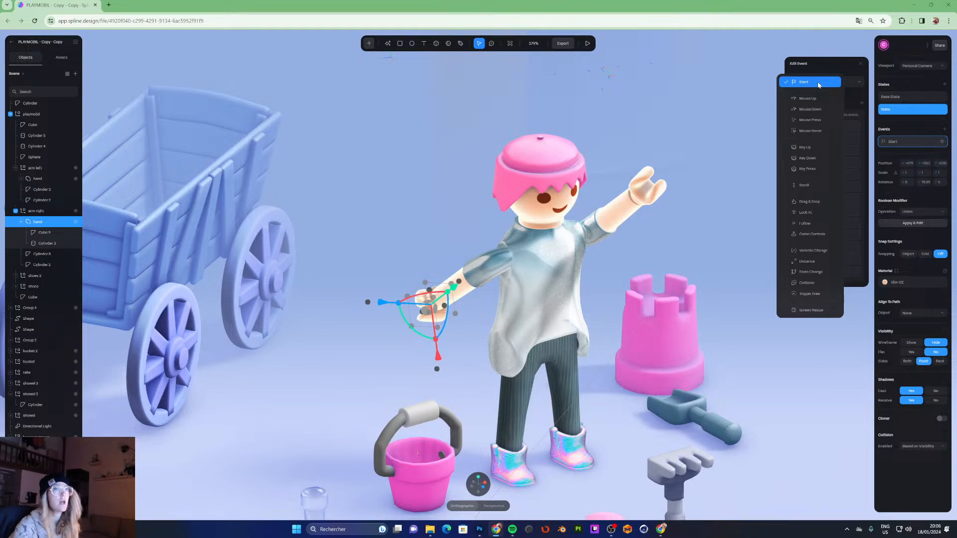
pyautogui.click(809, 273)
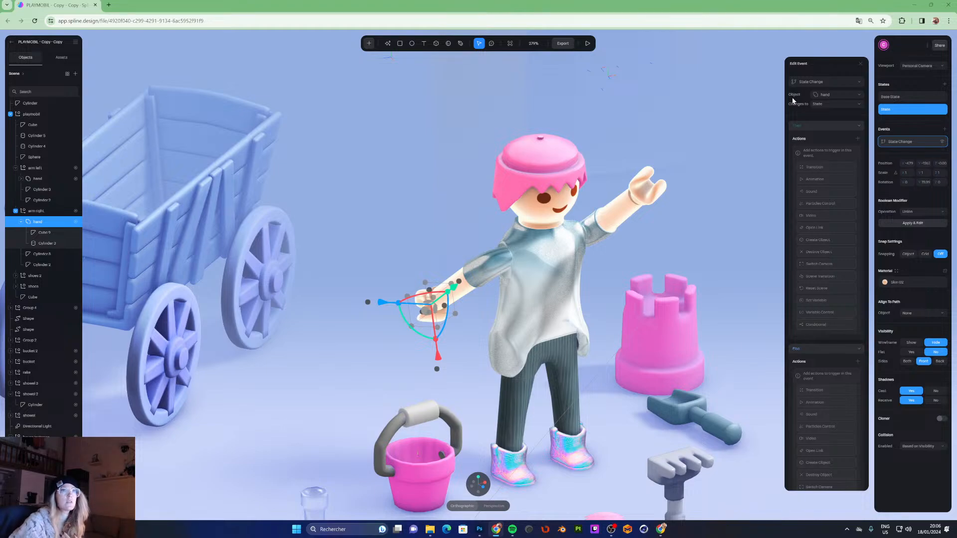
pyautogui.click(828, 95)
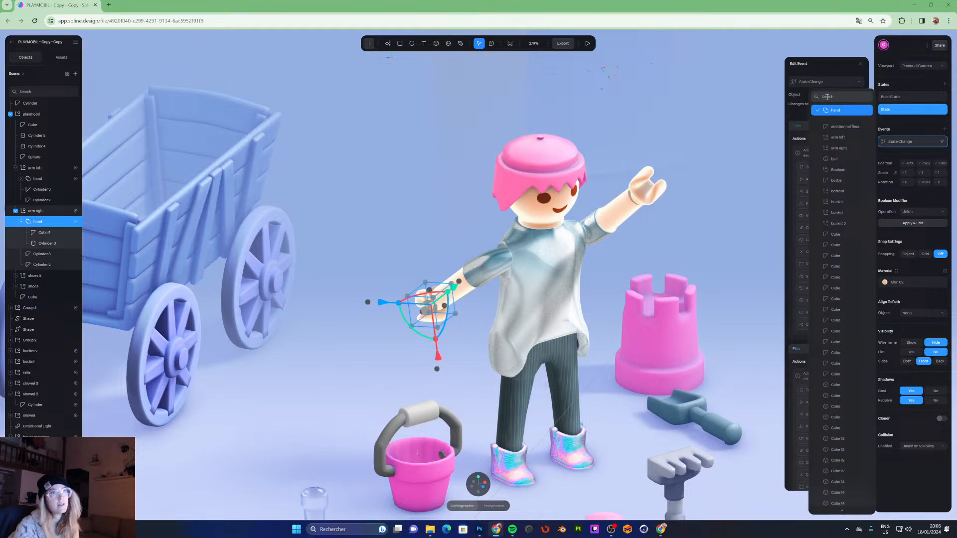
pyautogui.click(841, 151)
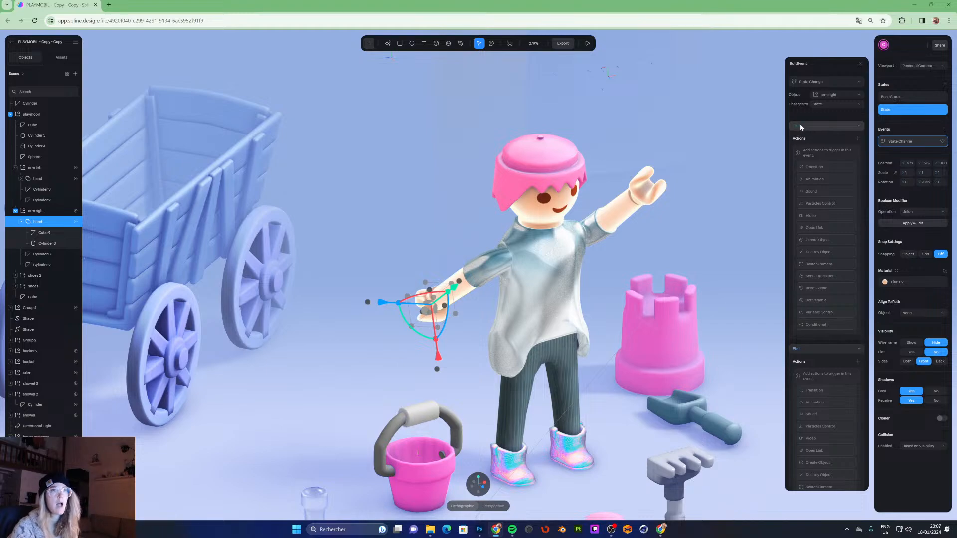
pyautogui.click(808, 167)
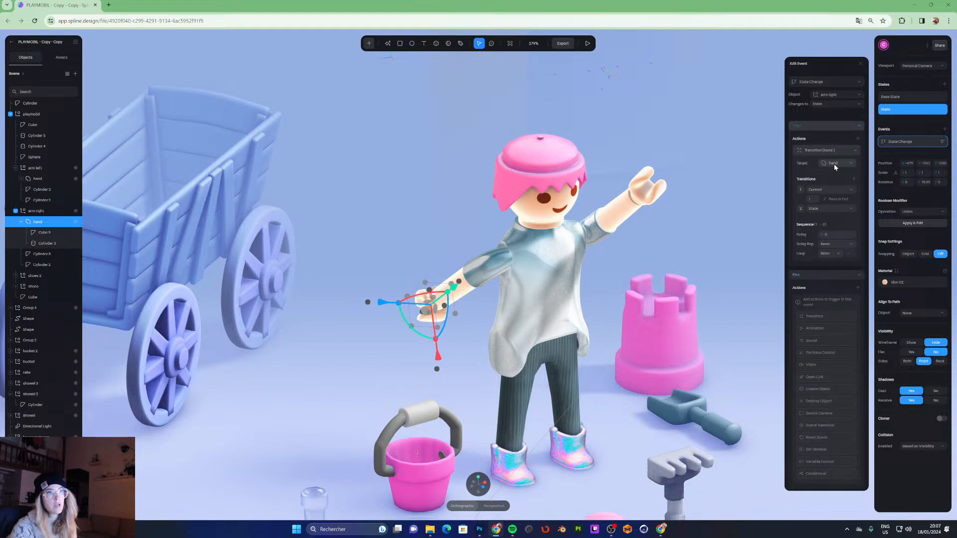
# - Rename the right arm's hand group to hand right
pyautogui.doubleClick(38, 221)
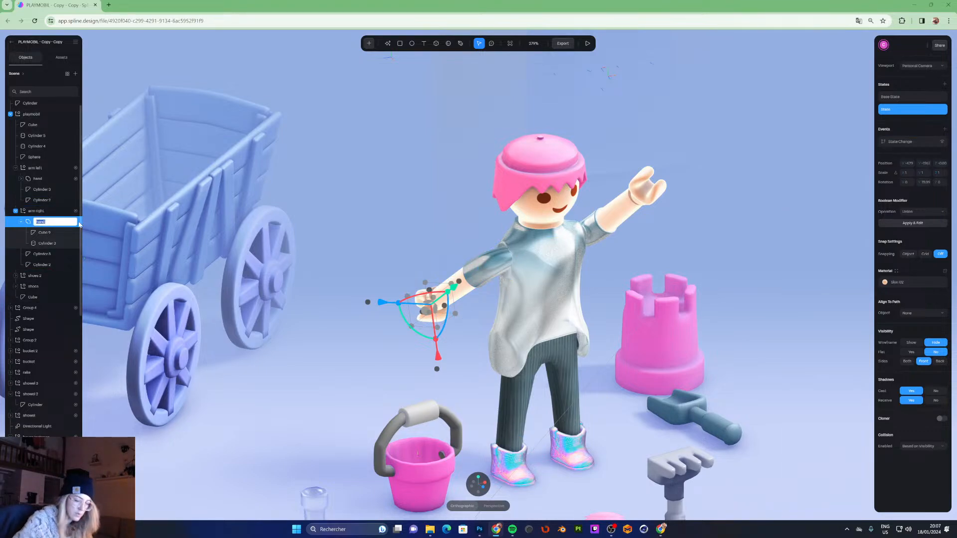
pyautogui.press('Right')
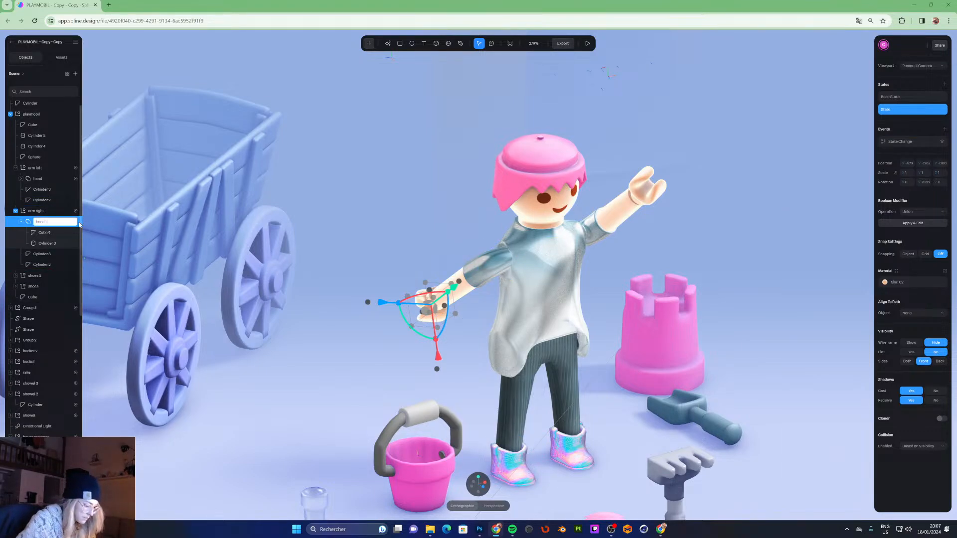
pyautogui.press('Return')
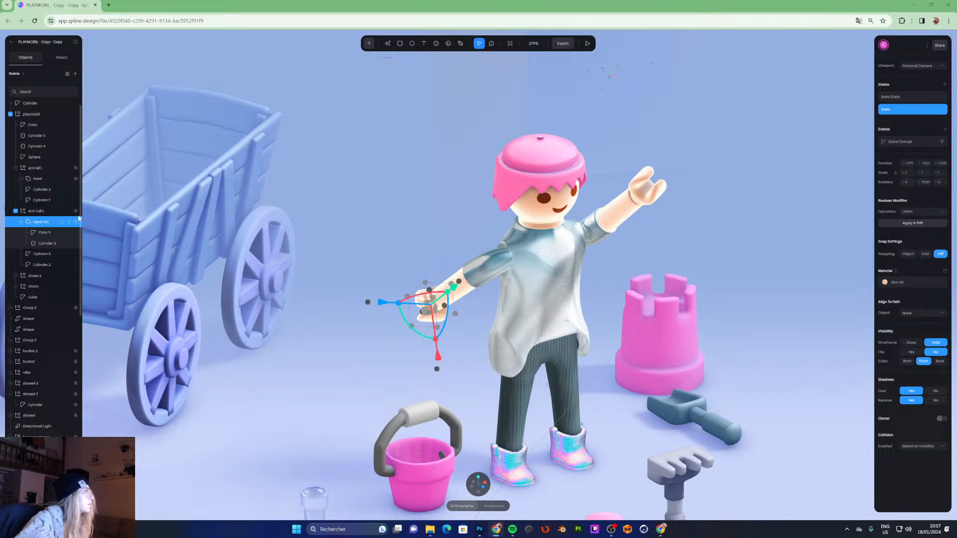
# - Rename the left arm's hand group to hand left
pyautogui.click(42, 179)
pyautogui.doubleClick(49, 180)
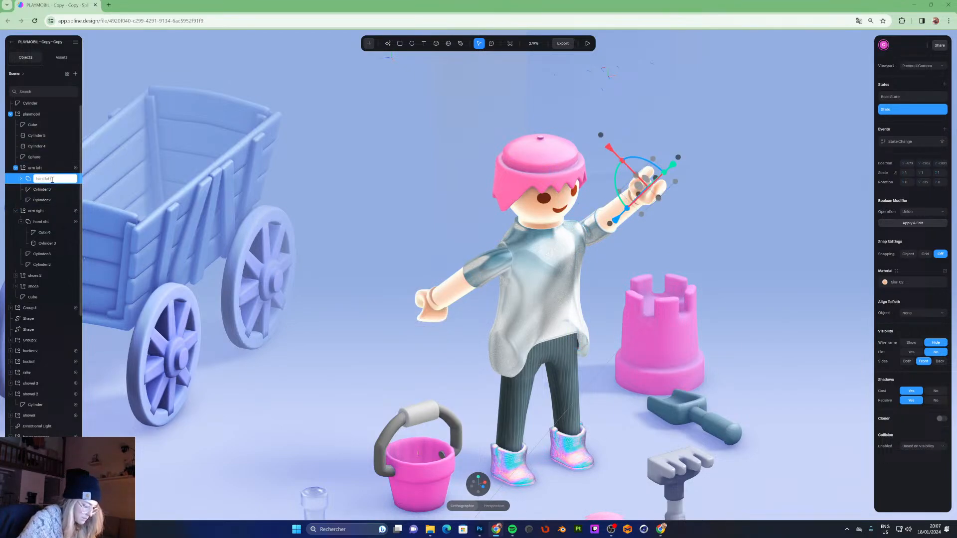
pyautogui.press('Return')
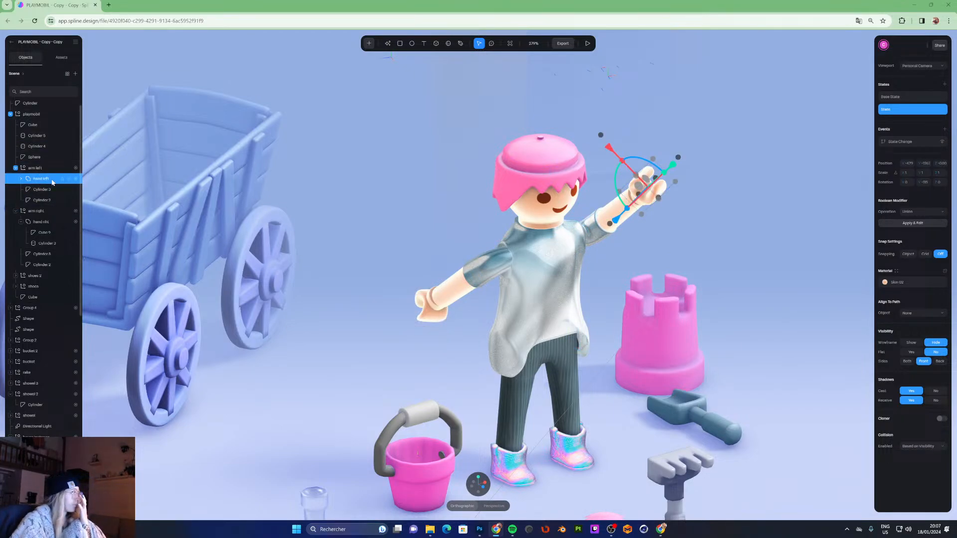
# - Correct the right arm's hand group name to hand right
pyautogui.click(42, 222)
pyautogui.click(899, 142)
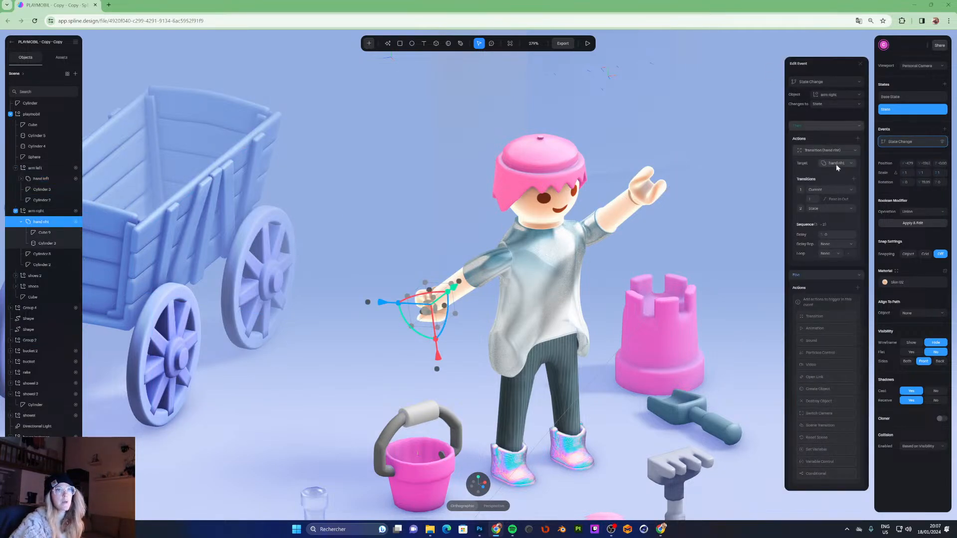
pyautogui.doubleClick(48, 222)
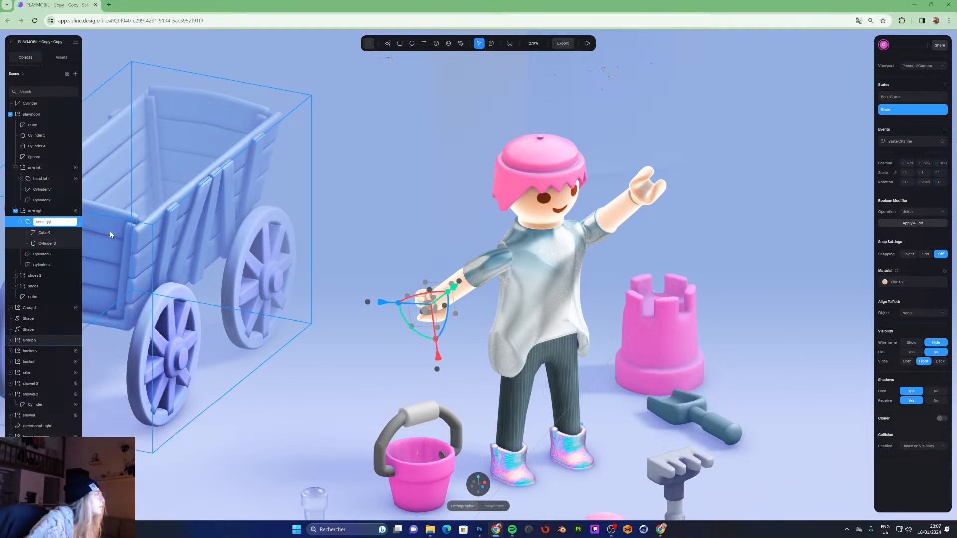
pyautogui.press('Return')
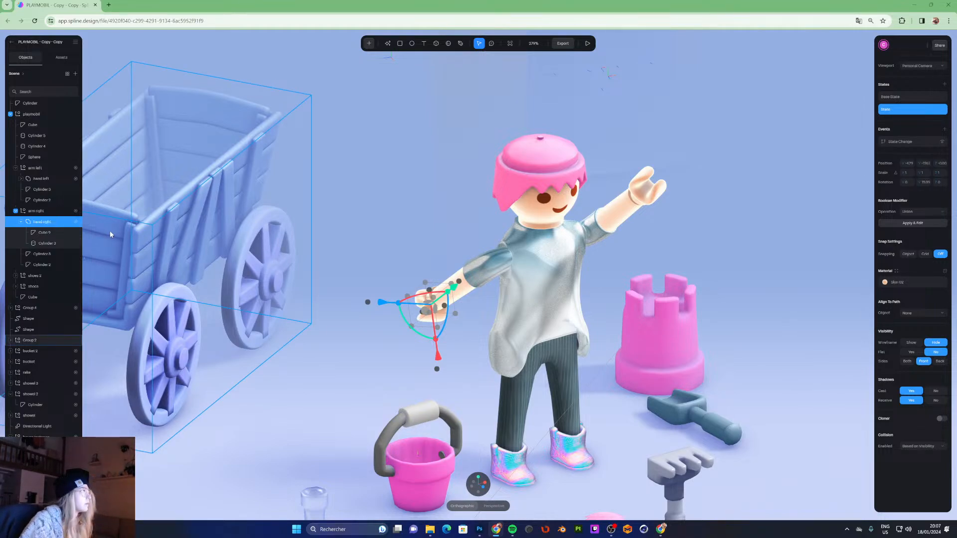
# - Open the right hand's State Change event and set the true transition's duration to 0.20
pyautogui.click(905, 143)
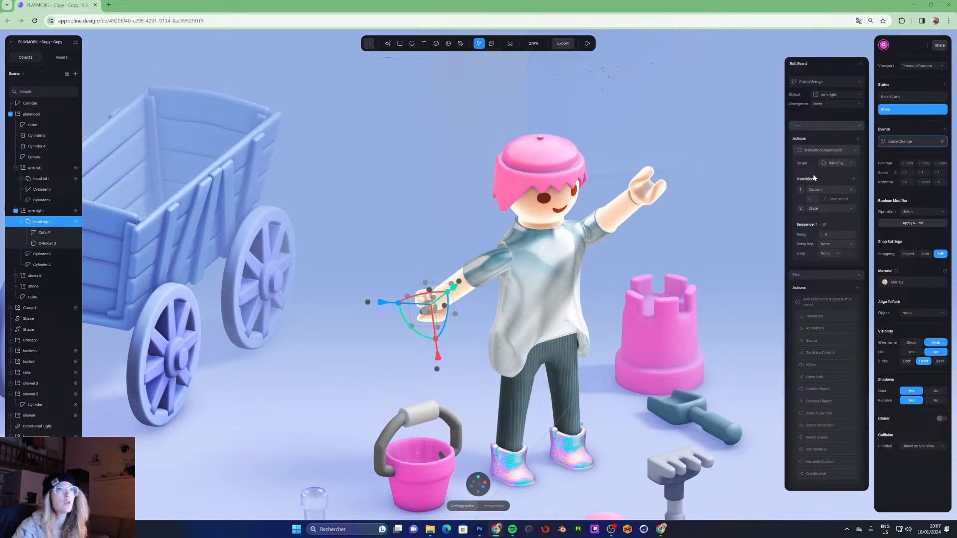
pyautogui.click(817, 203)
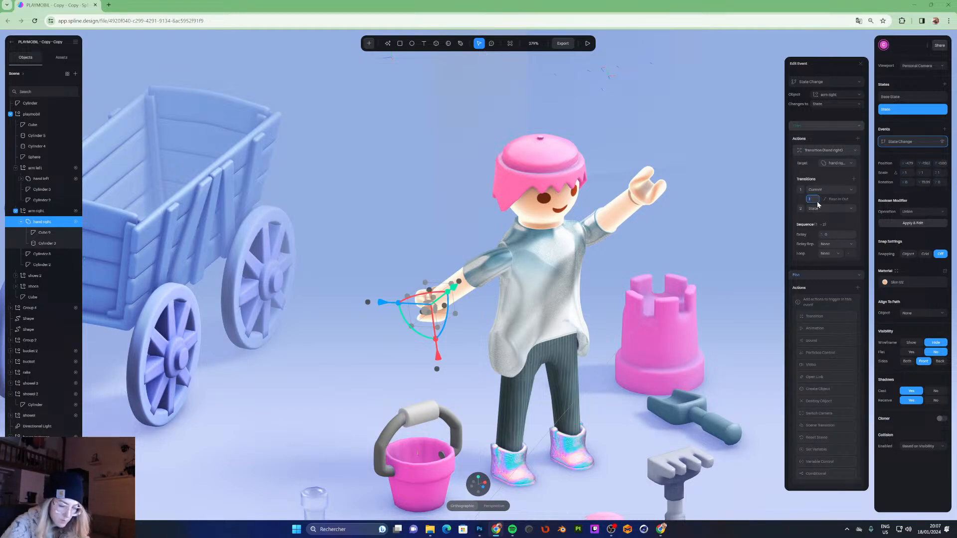
pyautogui.write('2')
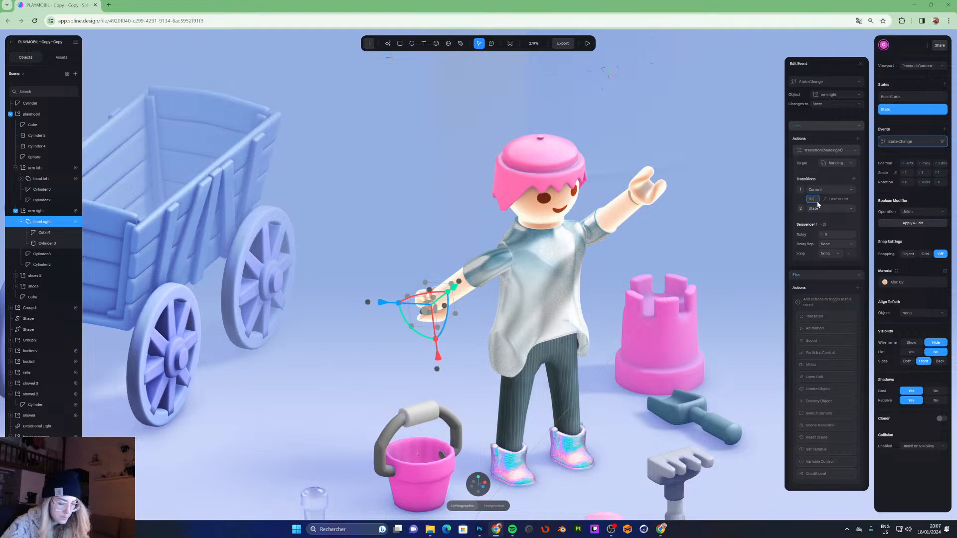
pyautogui.press('Return')
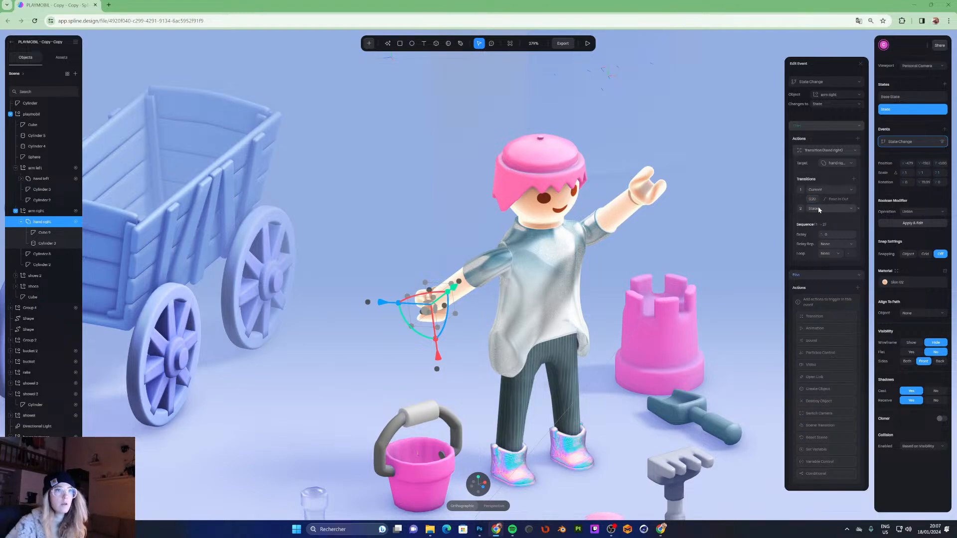
# - Set the true transition's sequence loop to Infinite with a Ping Pong cycle
pyautogui.click(828, 244)
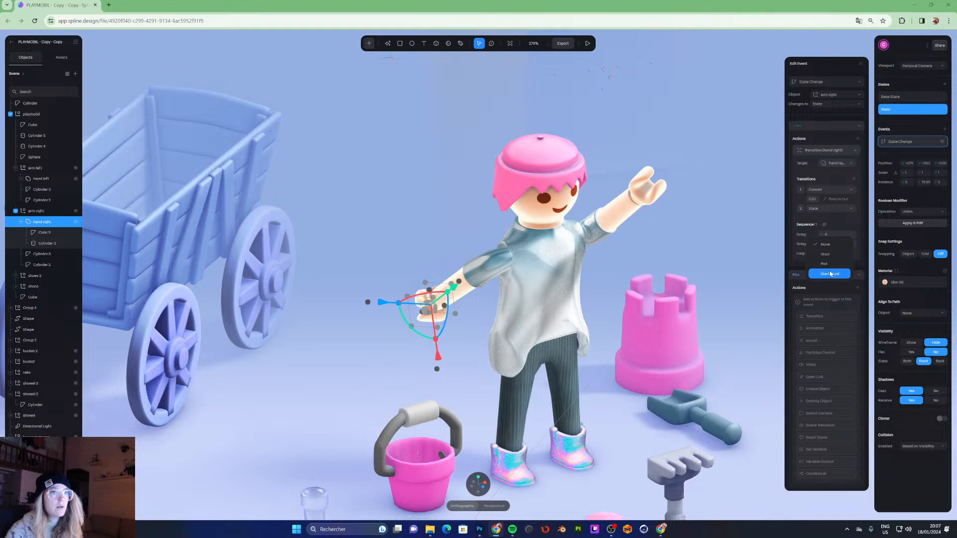
pyautogui.click(835, 225)
pyautogui.click(830, 255)
pyautogui.click(826, 274)
pyautogui.click(829, 263)
pyautogui.click(825, 284)
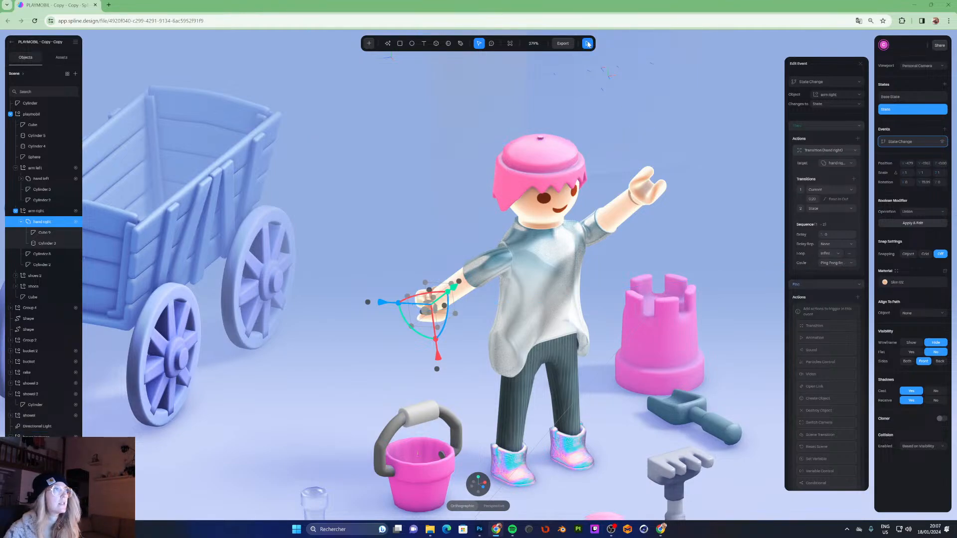
# - Preview the scene in play mode and return to the editor
pyautogui.click(588, 44)
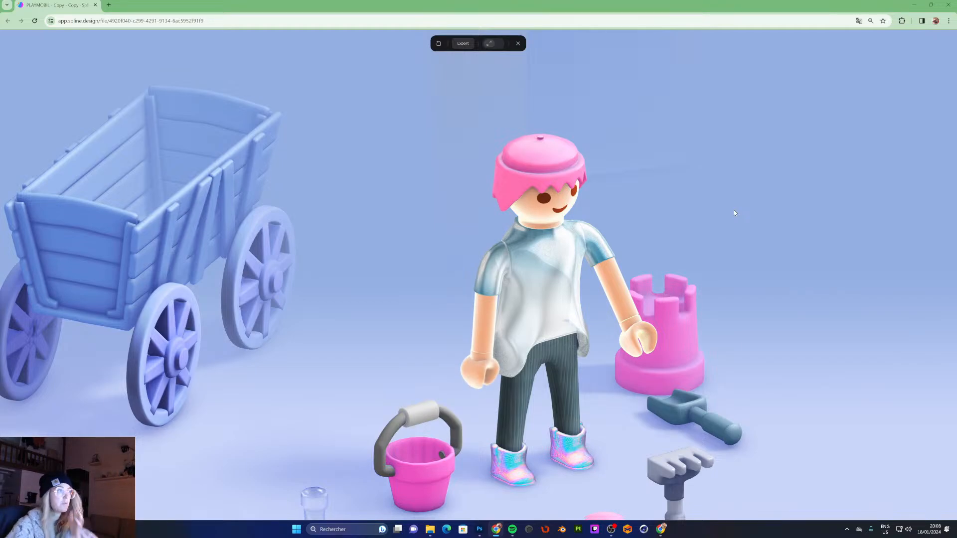
pyautogui.click(518, 43)
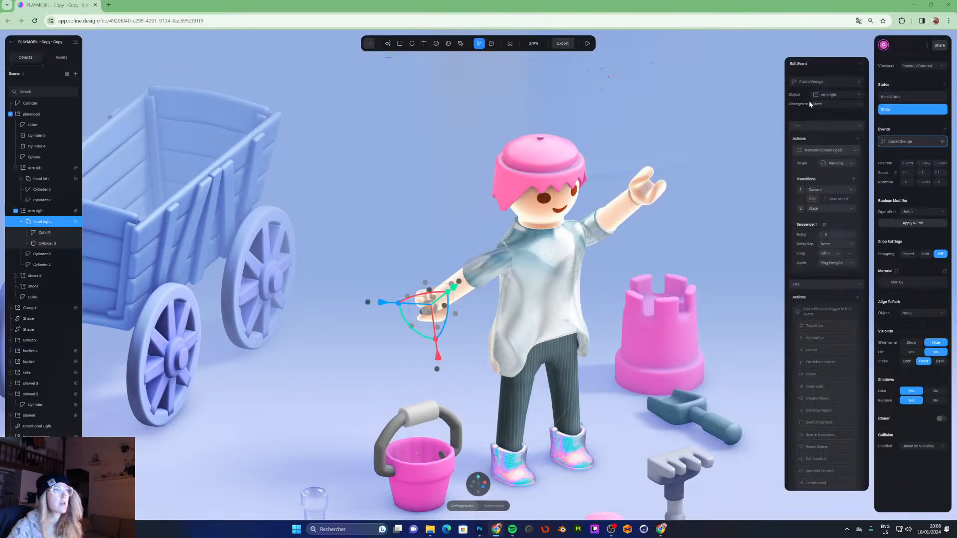
# - Add an else Transition on the right hand's event that returns it from Current to Base State
pyautogui.click(811, 128)
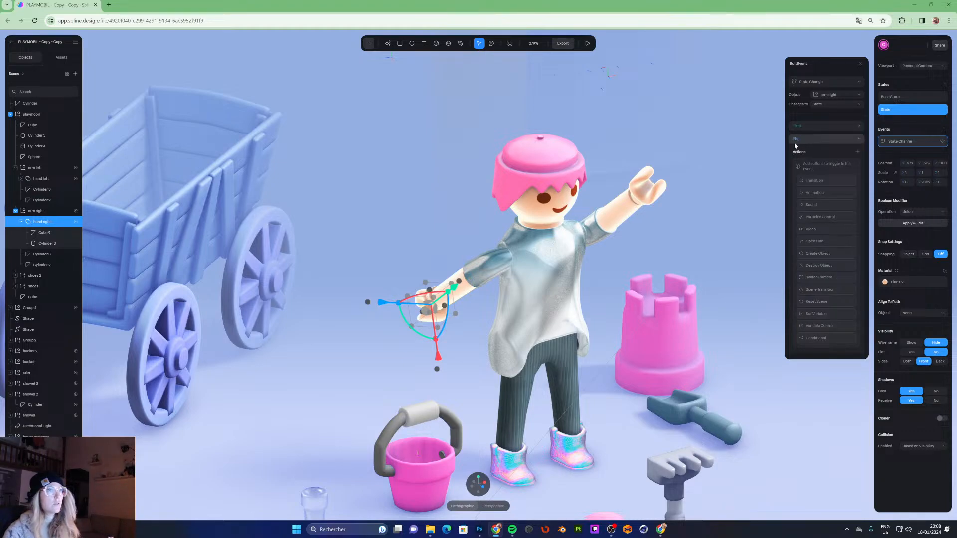
pyautogui.click(816, 181)
pyautogui.click(814, 165)
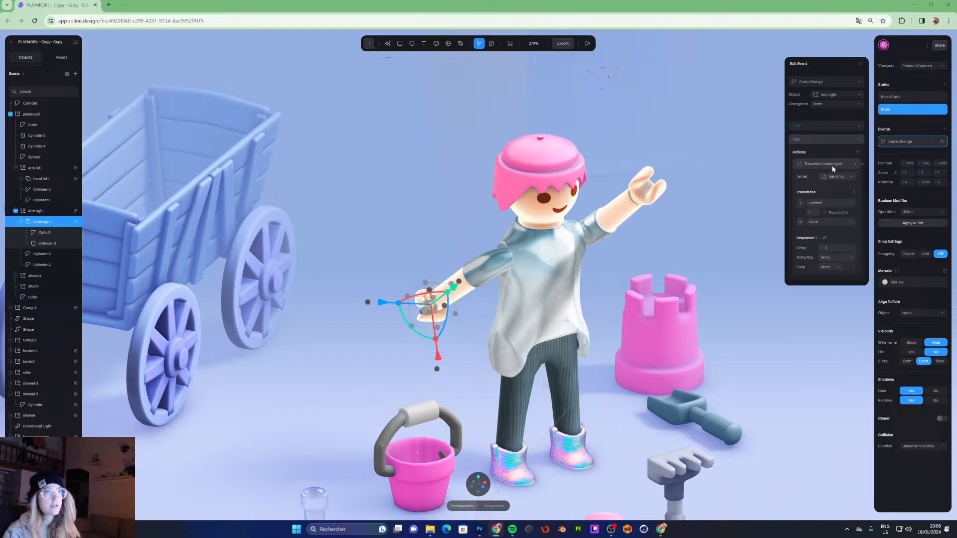
pyautogui.click(816, 221)
pyautogui.click(819, 206)
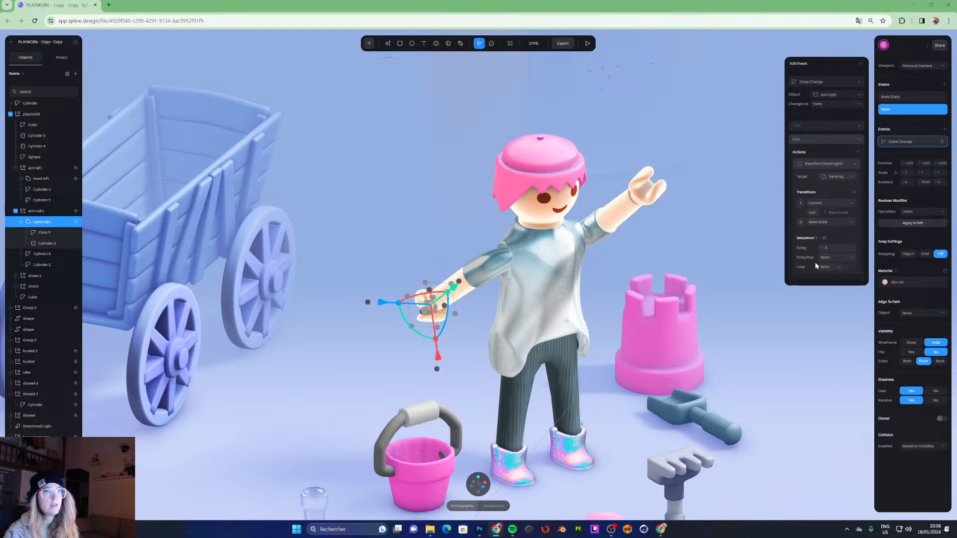
# - Preview the scene in play mode, orbiting around the figure and hovering its arm, then leave play mode
pyautogui.click(588, 44)
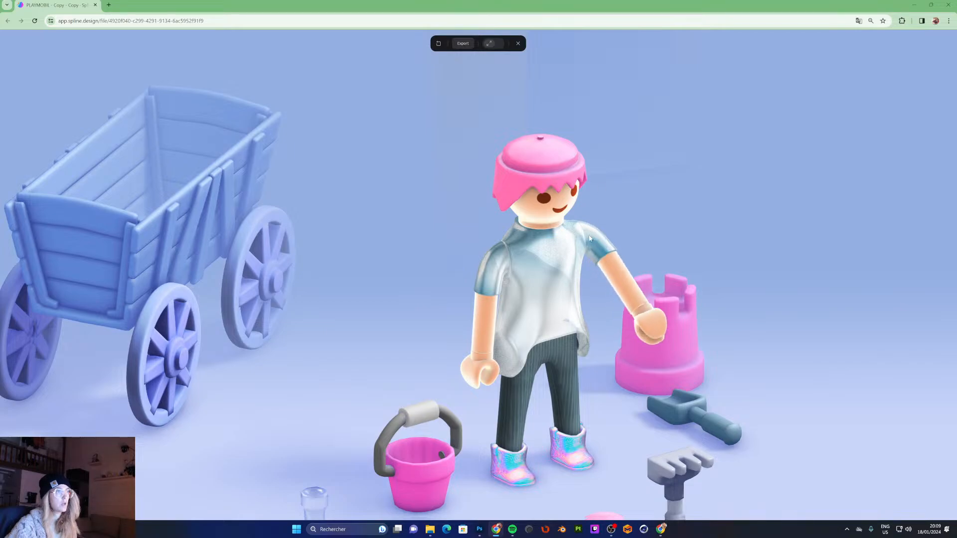
pyautogui.moveTo(726, 133); pyautogui.dragTo(663, 126)
pyautogui.scroll(-3, 552, 135)
pyautogui.moveTo(554, 147)
pyautogui.mouseDown()
pyautogui.moveTo(599, 145)
pyautogui.moveTo(562, 146)
pyautogui.mouseUp()
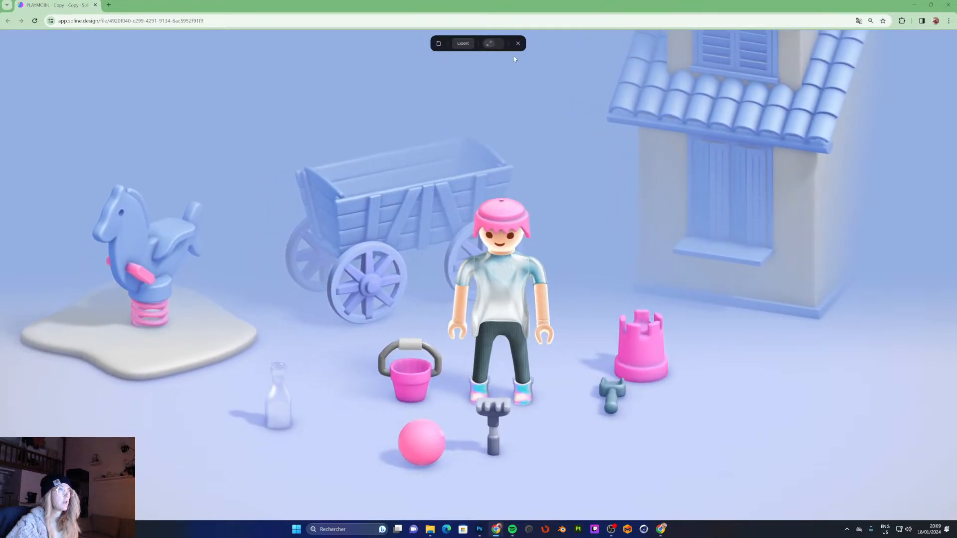
pyautogui.press('Escape')
# - Play the scene again and drag the bucket, ball, castle and tools around to test the interactions, then exit
pyautogui.keyDown('alt'); pyautogui.moveTo(629, 143); pyautogui.dragTo(560, 178); pyautogui.keyUp('alt')
pyautogui.scroll(-3, 618, 182)
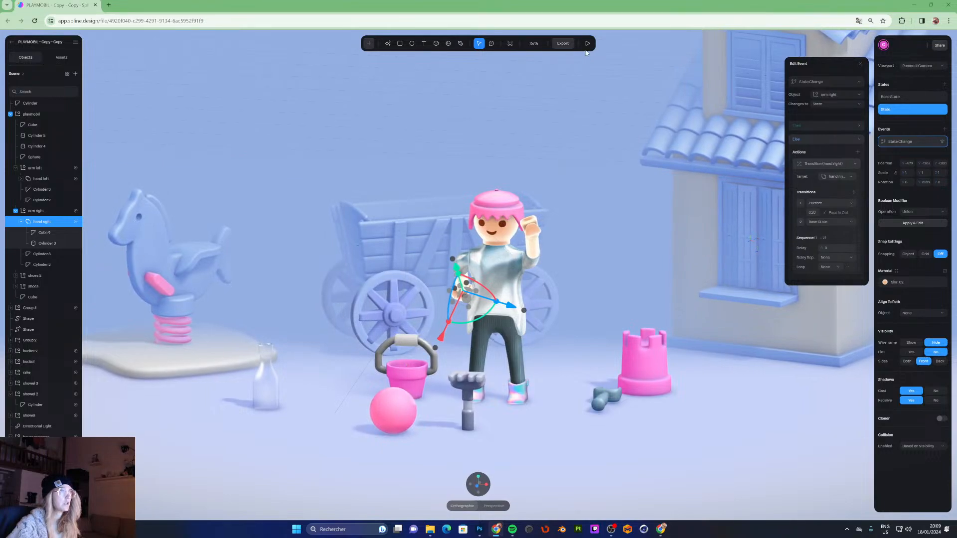
pyautogui.click(588, 44)
pyautogui.click(419, 371)
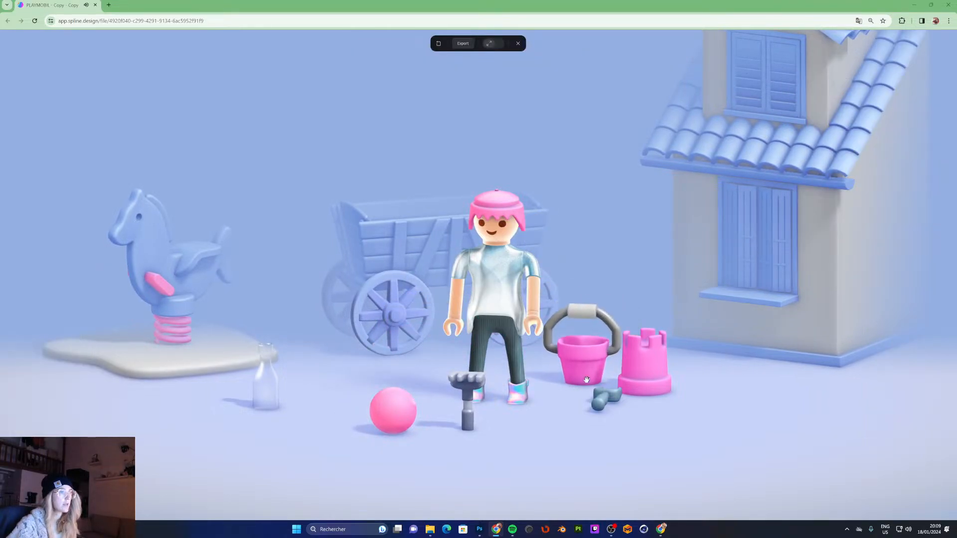
pyautogui.moveTo(328, 401); pyautogui.dragTo(690, 410)
pyautogui.moveTo(604, 400); pyautogui.dragTo(410, 371)
pyautogui.moveTo(266, 395); pyautogui.dragTo(291, 389)
pyautogui.moveTo(355, 369); pyautogui.dragTo(571, 371)
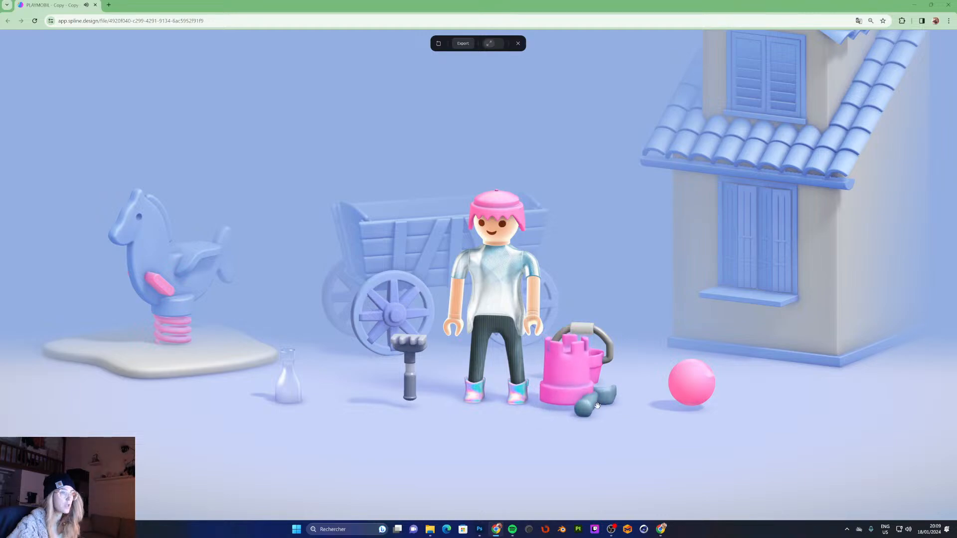
pyautogui.moveTo(689, 388); pyautogui.dragTo(395, 412)
pyautogui.moveTo(567, 398); pyautogui.dragTo(489, 447)
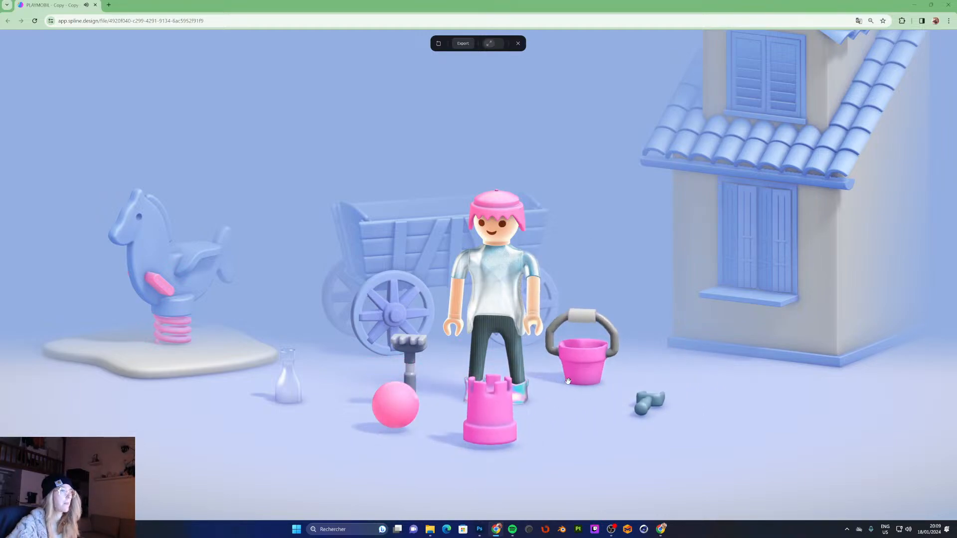
pyautogui.moveTo(582, 368); pyautogui.dragTo(588, 349)
pyautogui.moveTo(471, 441); pyautogui.dragTo(329, 374)
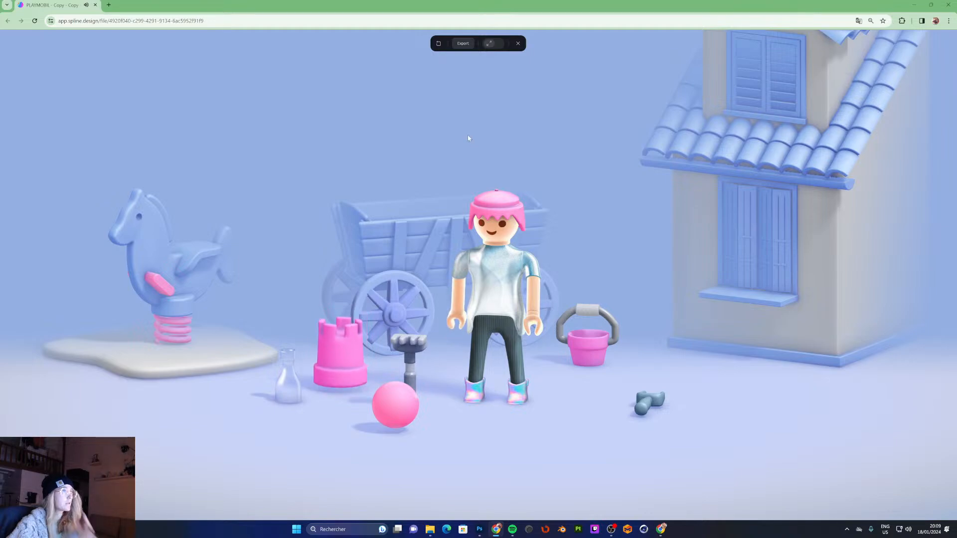
pyautogui.click(518, 44)
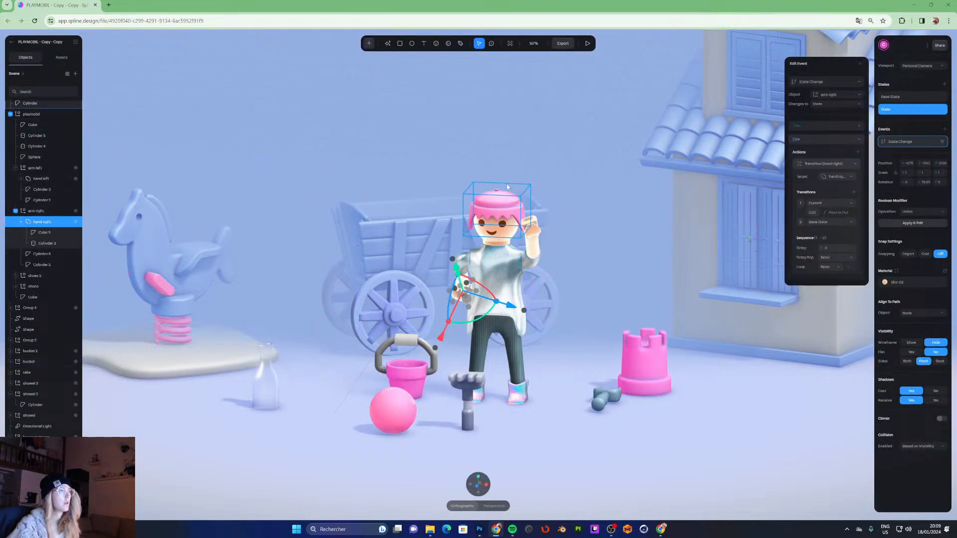
pyautogui.click(536, 126)
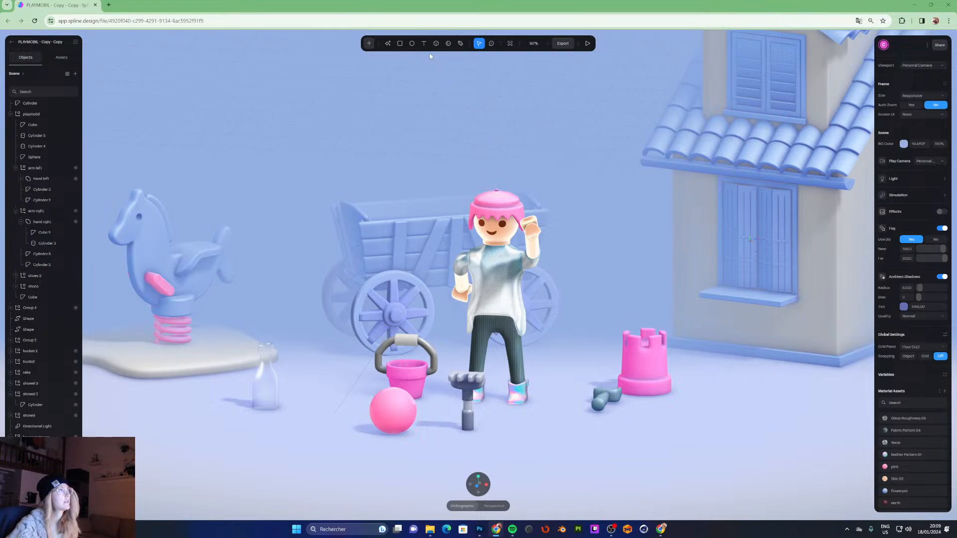
pyautogui.click(448, 43)
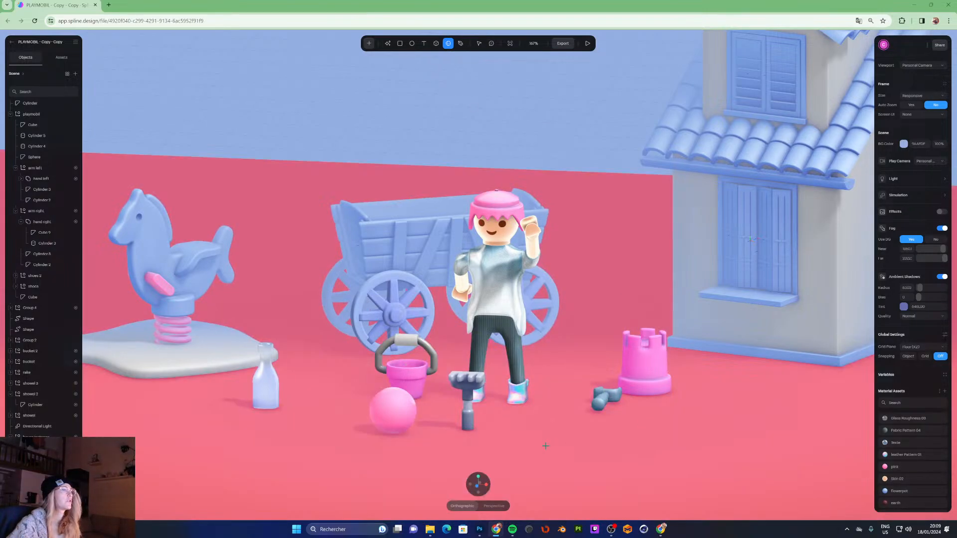
pyautogui.click(551, 427)
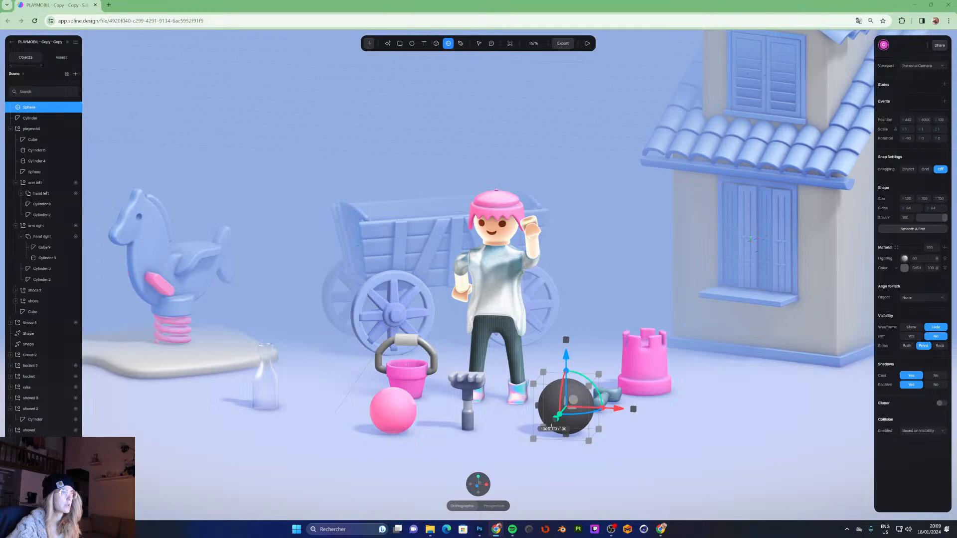
pyautogui.press('Delete')
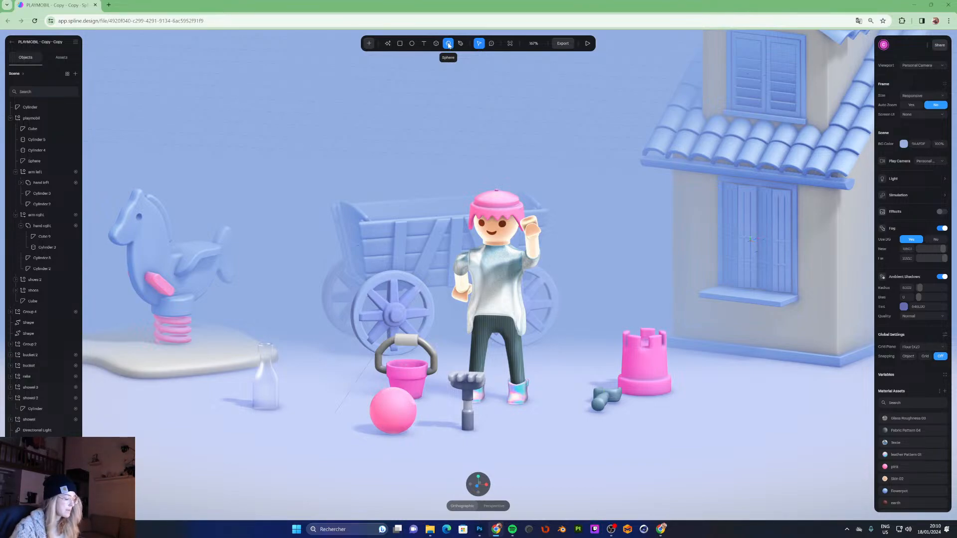
pyautogui.click(448, 44)
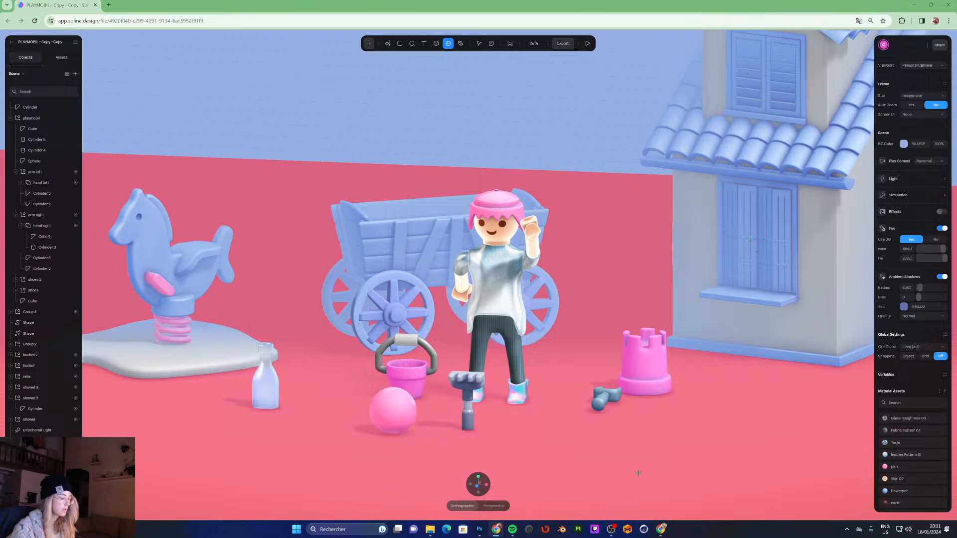
pyautogui.moveTo(639, 476)
pyautogui.mouseDown()
pyautogui.moveTo(690, 436)
pyautogui.moveTo(658, 470)
pyautogui.moveTo(718, 458)
pyautogui.moveTo(680, 469)
pyautogui.mouseUp()
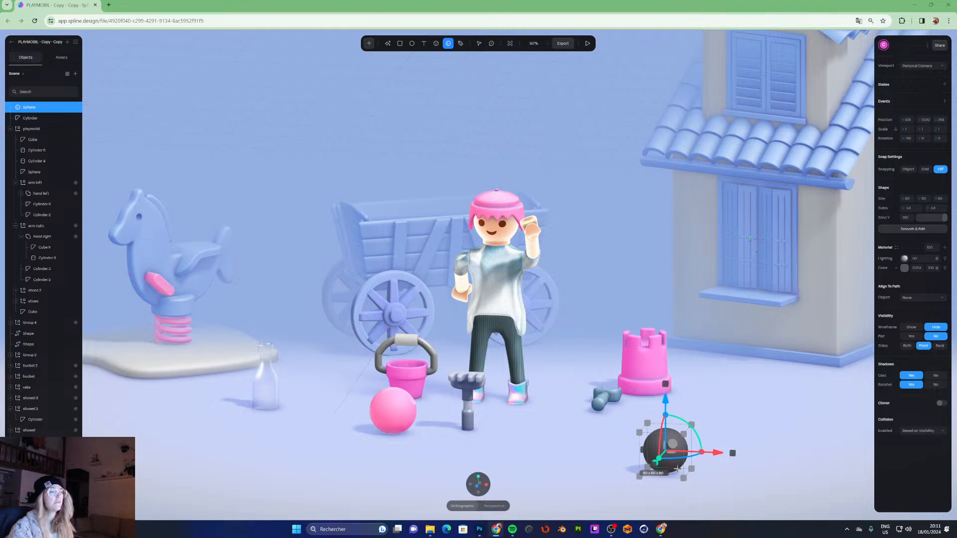
pyautogui.moveTo(679, 467)
pyautogui.mouseDown()
pyautogui.moveTo(692, 465)
pyautogui.moveTo(673, 473)
pyautogui.moveTo(695, 469)
pyautogui.moveTo(679, 467)
pyautogui.moveTo(698, 457)
pyautogui.mouseUp()
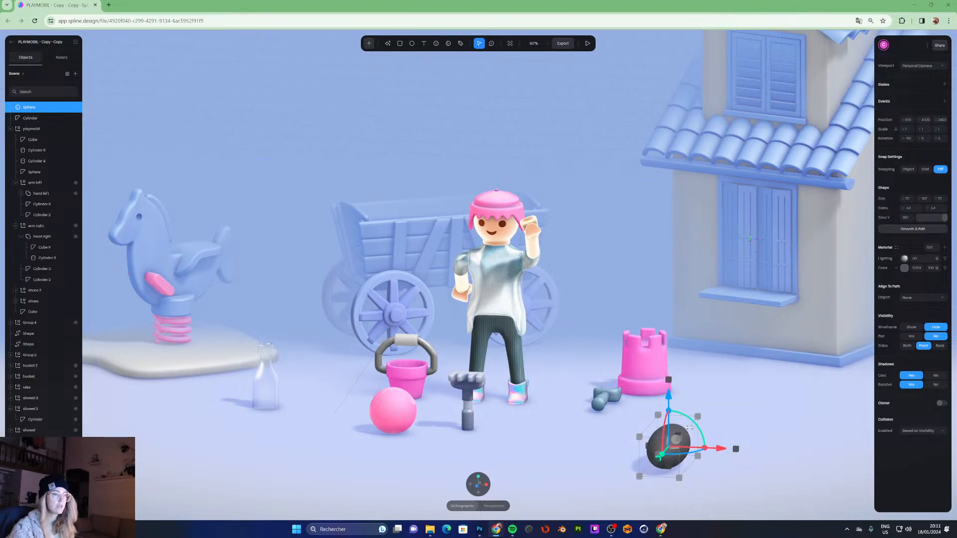
pyautogui.press('Delete')
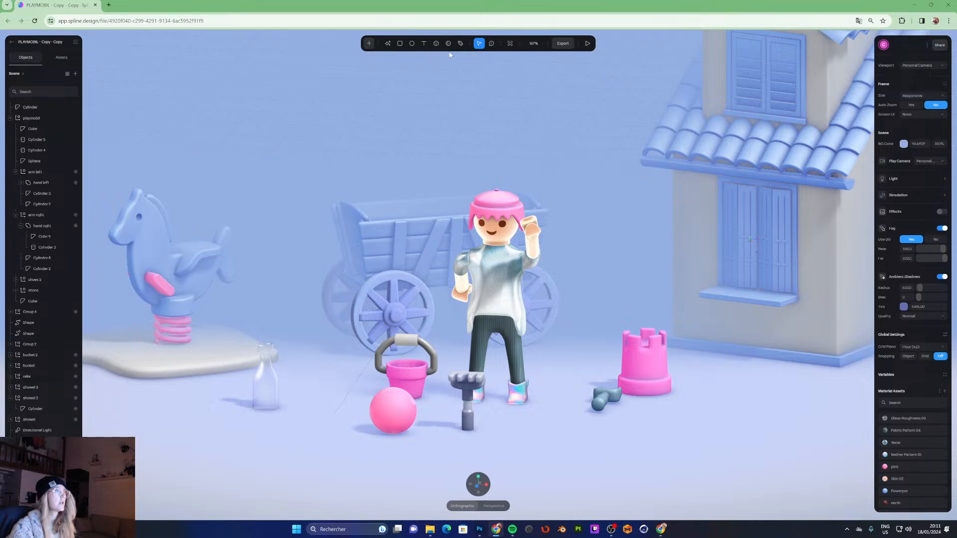
# - Draw a new sphere on the ground and move it in front of the shovel near the figure's feet
pyautogui.click(449, 43)
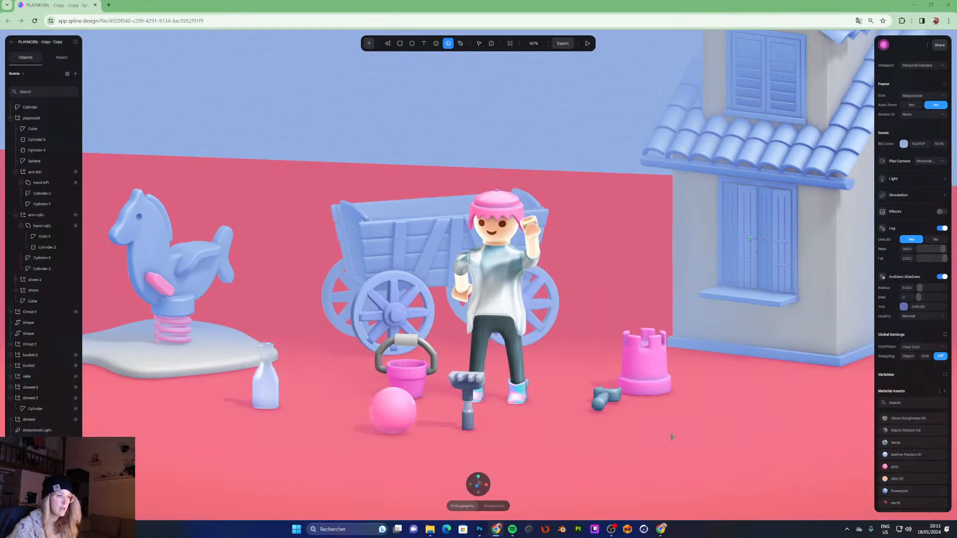
pyautogui.moveTo(672, 437); pyautogui.dragTo(671, 441)
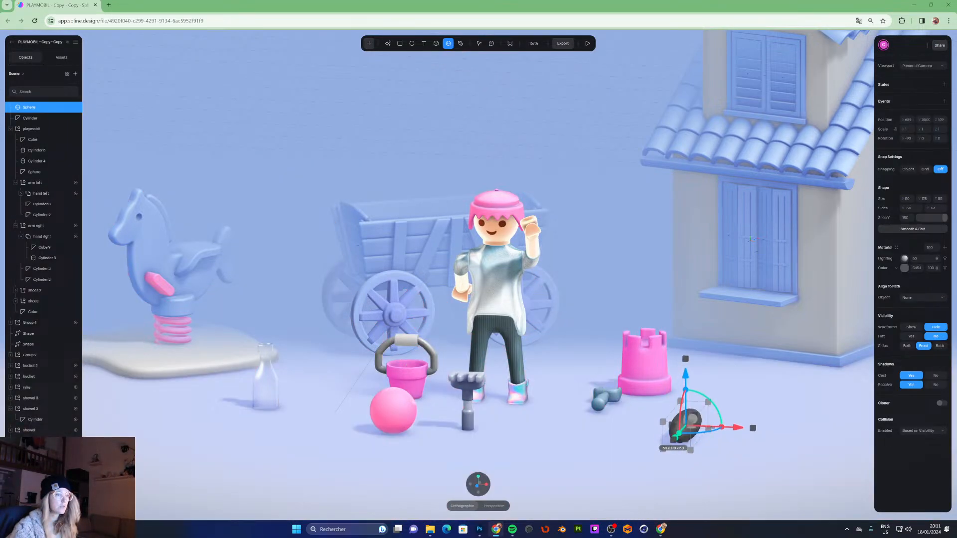
pyautogui.moveTo(743, 430); pyautogui.dragTo(717, 463)
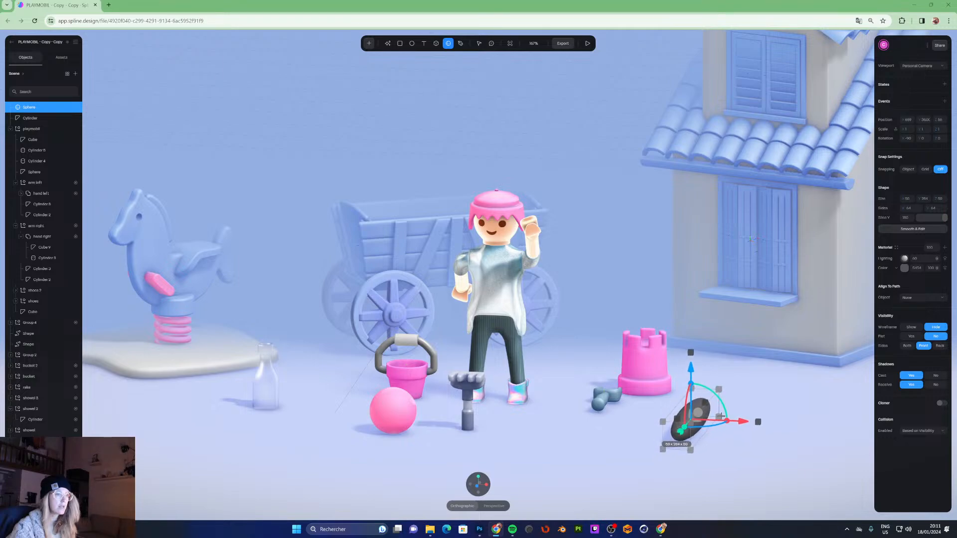
pyautogui.moveTo(725, 404)
pyautogui.mouseDown()
pyautogui.moveTo(729, 418)
pyautogui.moveTo(703, 415)
pyautogui.moveTo(728, 413)
pyautogui.moveTo(728, 428)
pyautogui.moveTo(707, 442)
pyautogui.mouseUp()
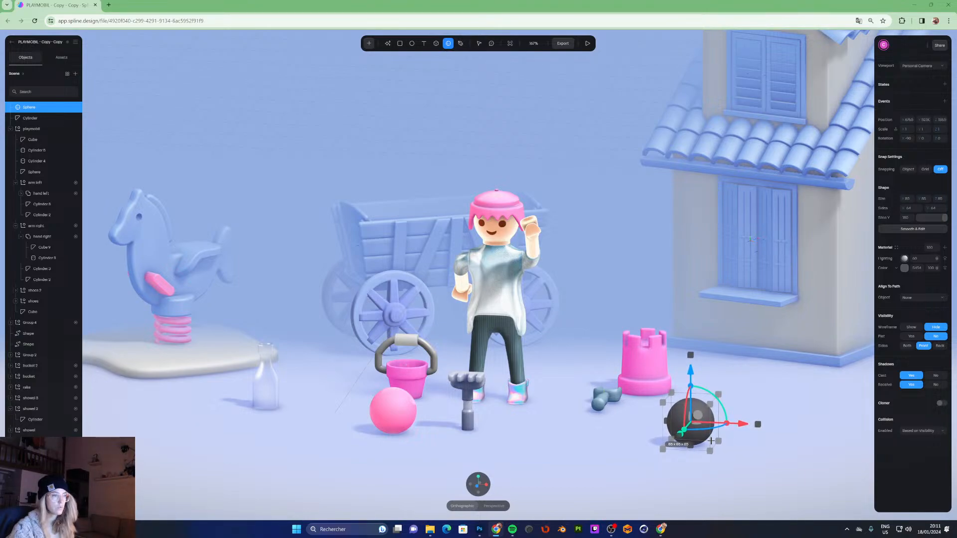
pyautogui.moveTo(712, 441); pyautogui.dragTo(714, 442)
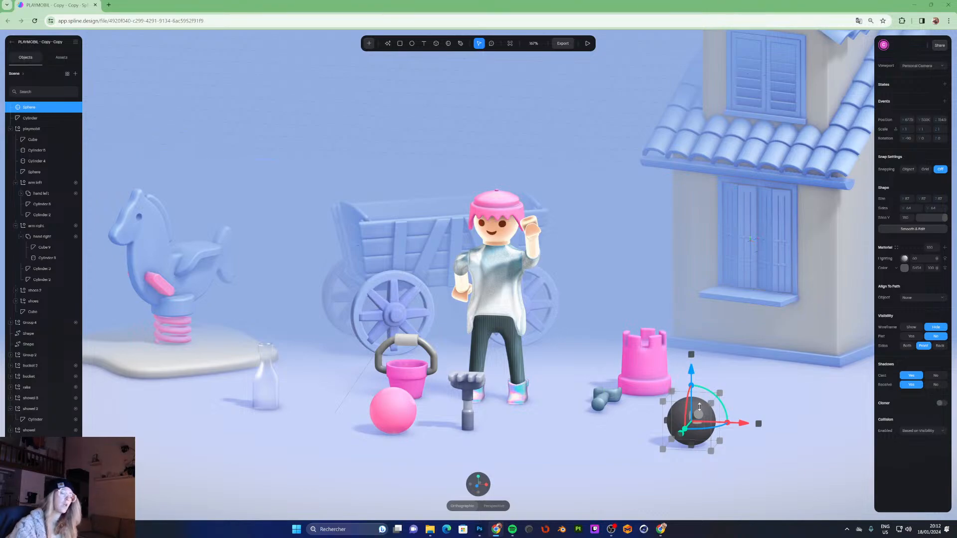
pyautogui.moveTo(702, 415); pyautogui.dragTo(564, 430)
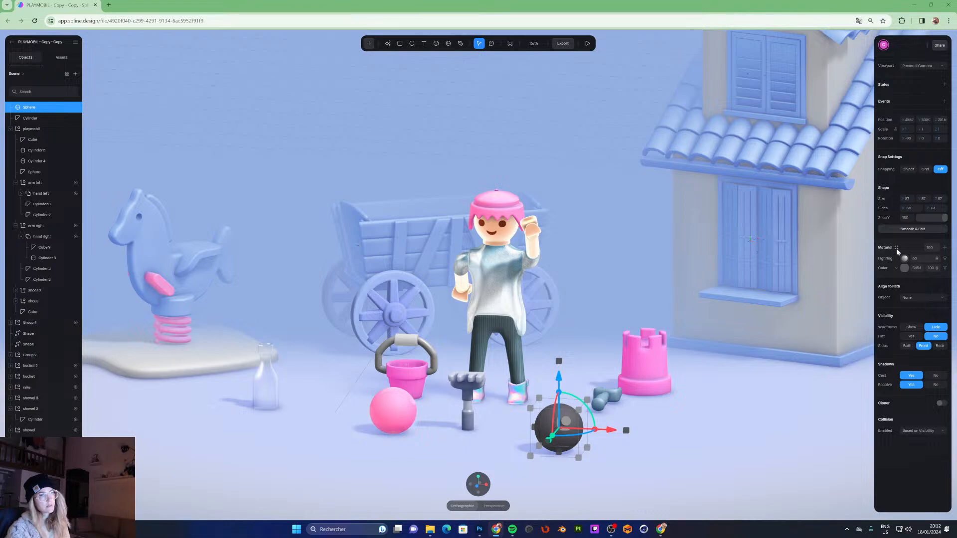
# - Rename the new sphere Ball
pyautogui.doubleClick(30, 108)
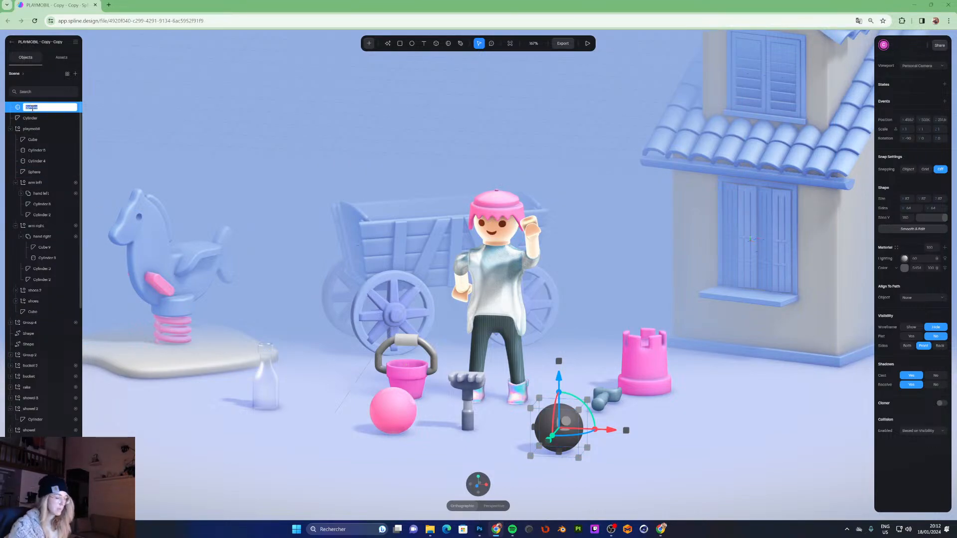
pyautogui.write('Bal')
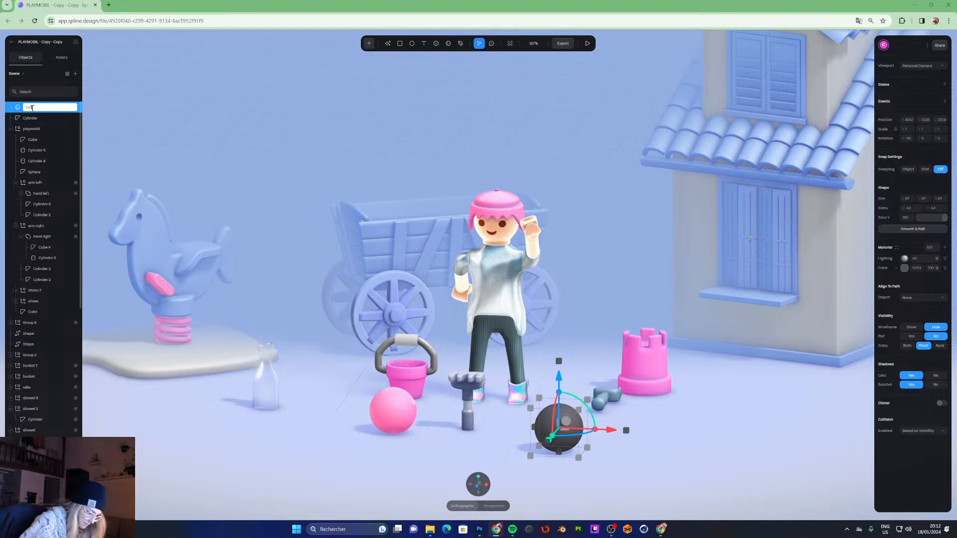
pyautogui.press('Return')
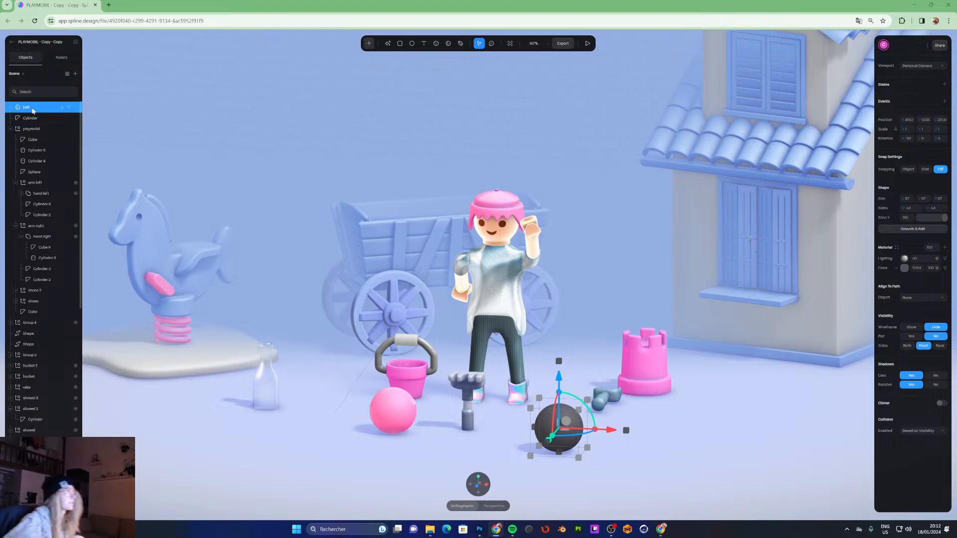
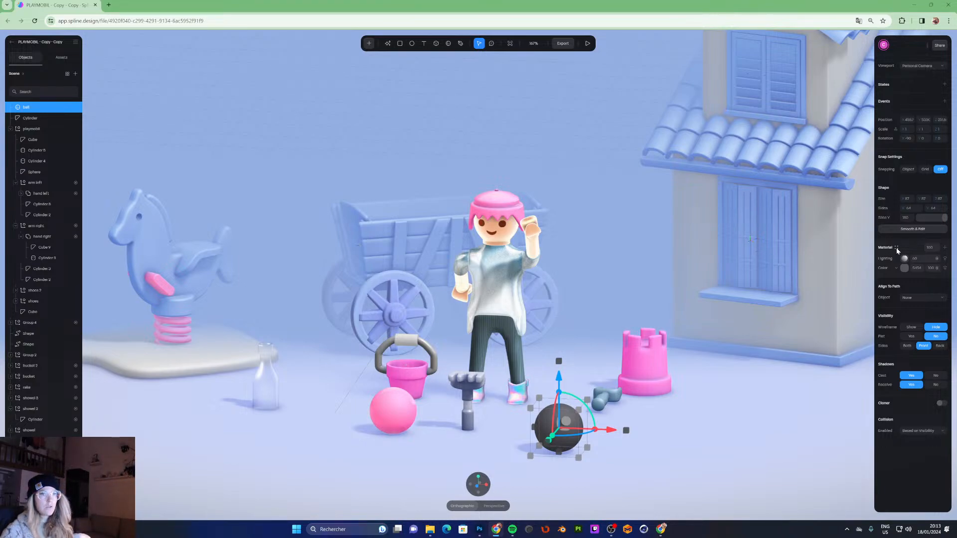
# - Apply a blue material from the material library to the new ball, then deselect it
pyautogui.click(896, 247)
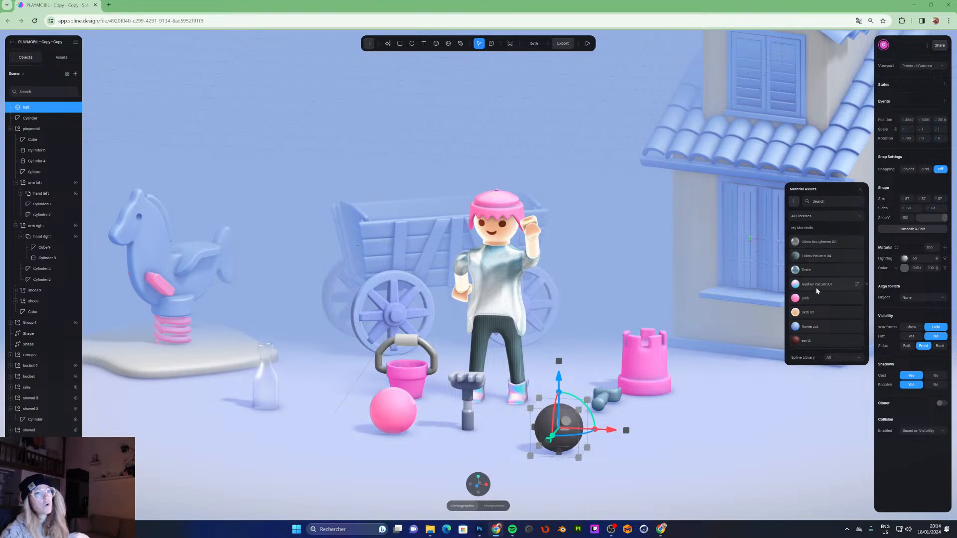
pyautogui.scroll(-1, 815, 301)
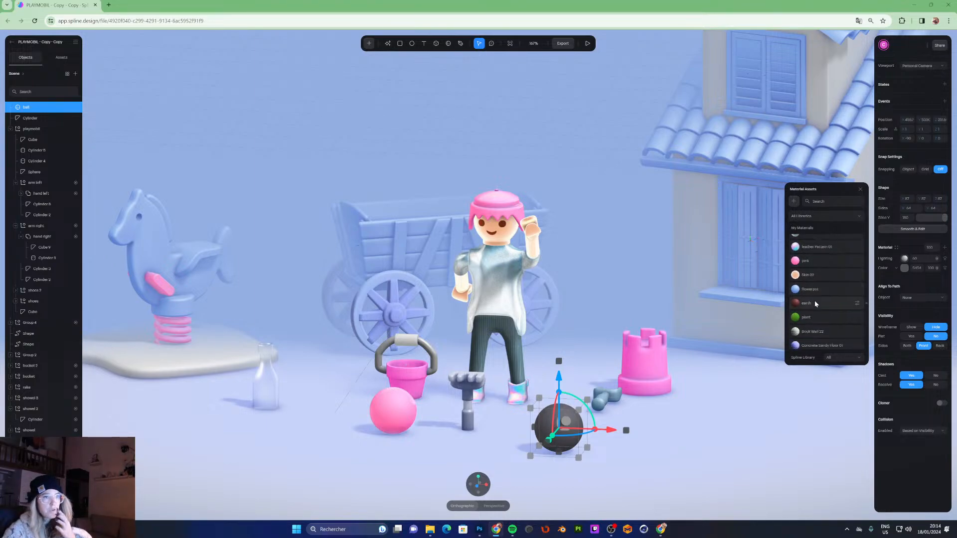
pyautogui.scroll(1, 816, 313)
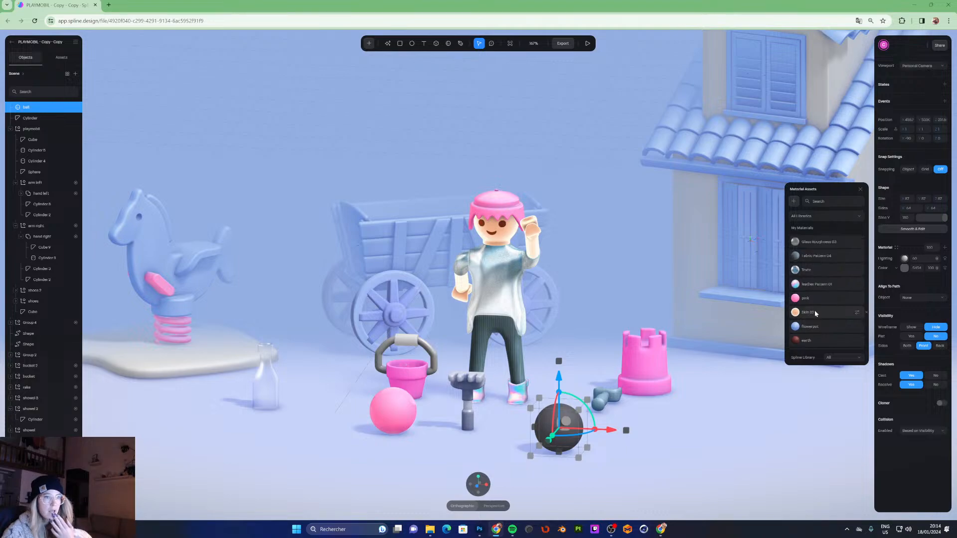
pyautogui.scroll(-2, 815, 310)
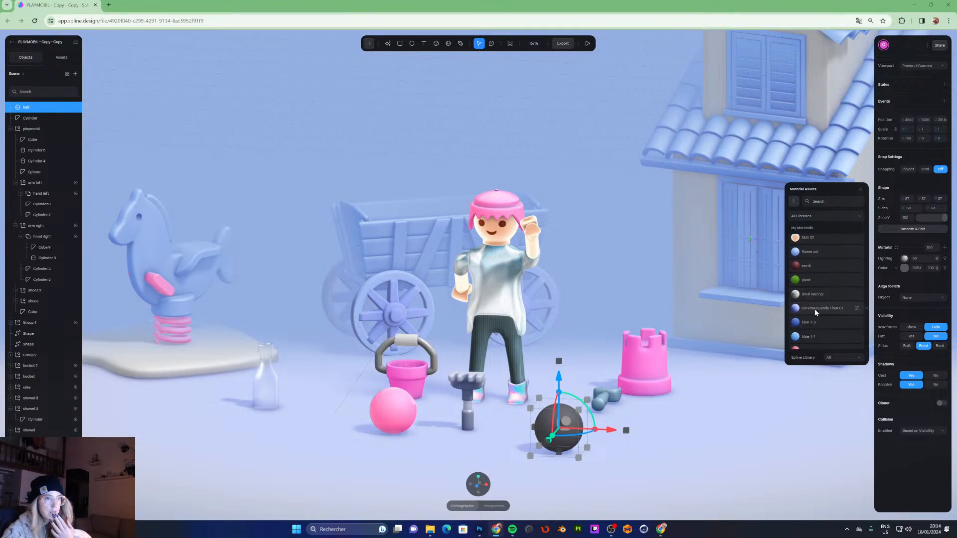
pyautogui.scroll(-1, 815, 311)
pyautogui.click(820, 288)
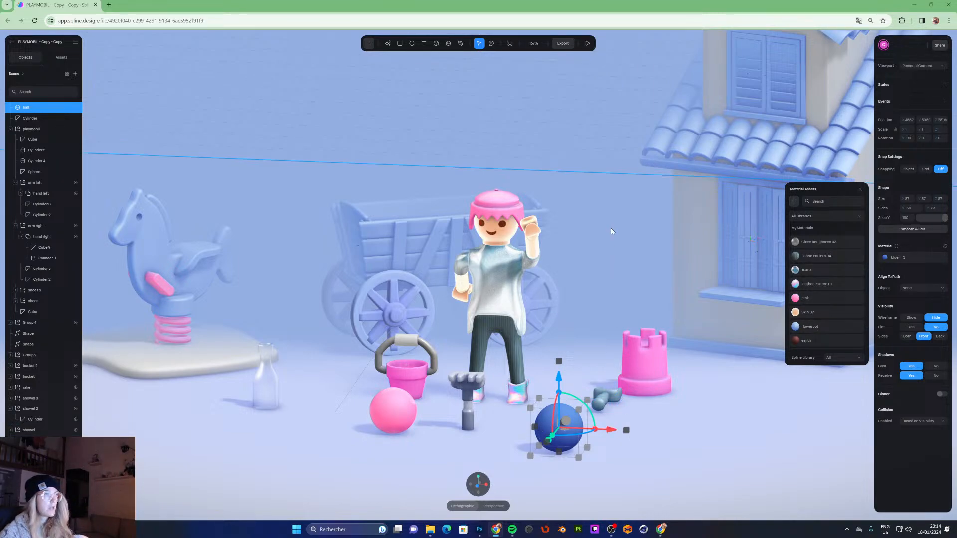
pyautogui.click(578, 107)
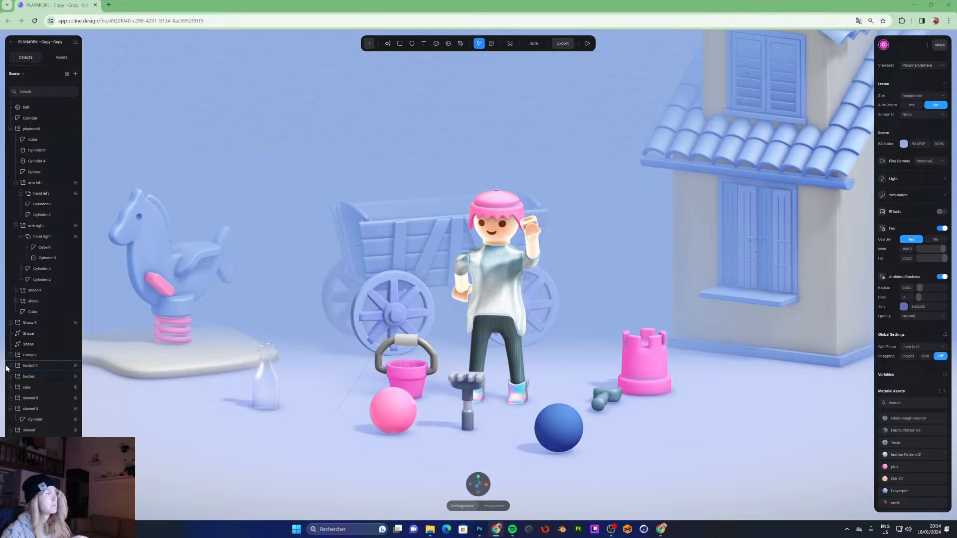
# - Inspect the pink ball's Mouse Hover transition and its two states, then preview the scene in play mode
pyautogui.click(390, 405)
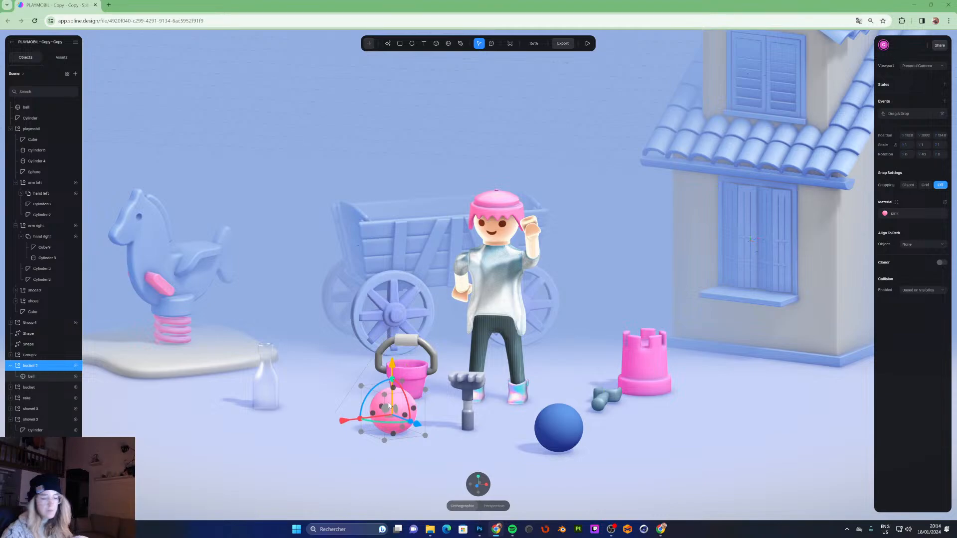
pyautogui.click(34, 376)
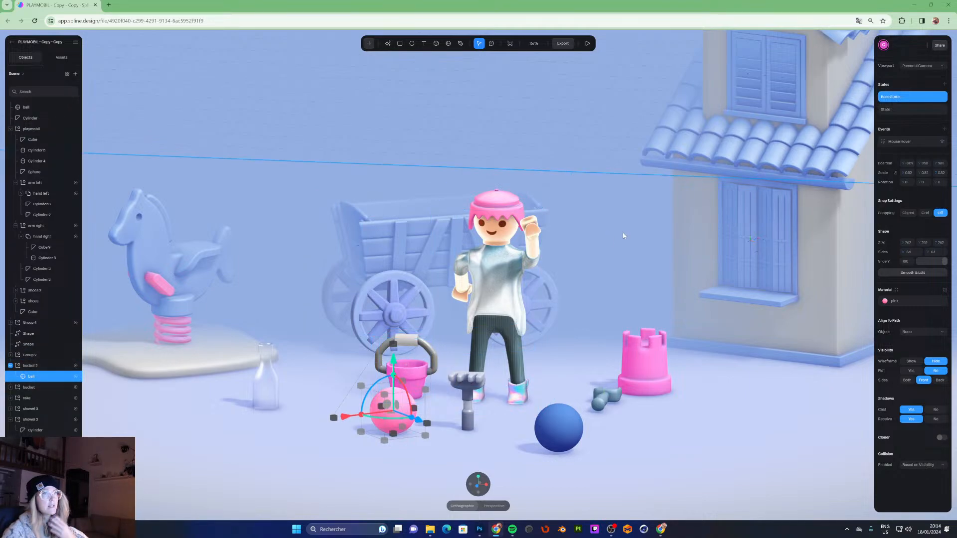
pyautogui.click(919, 143)
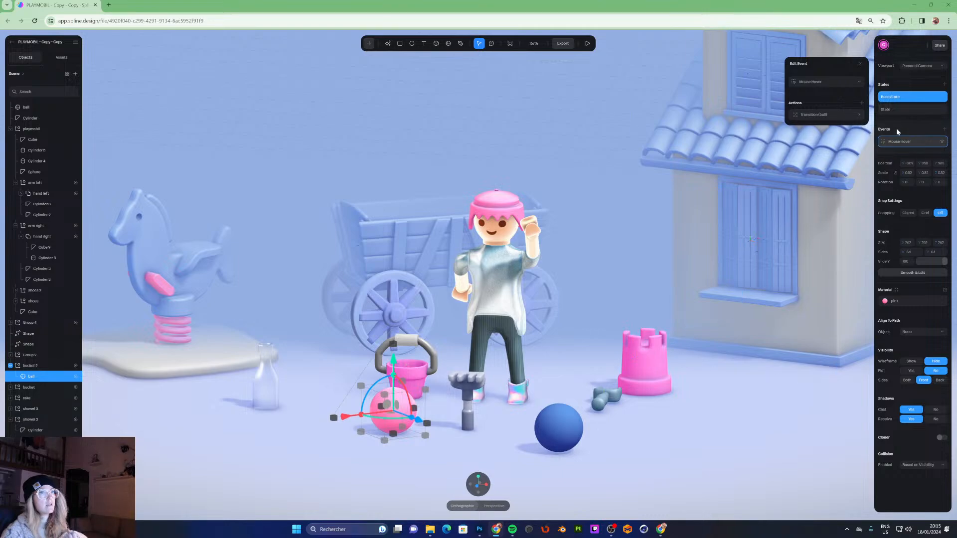
pyautogui.click(825, 114)
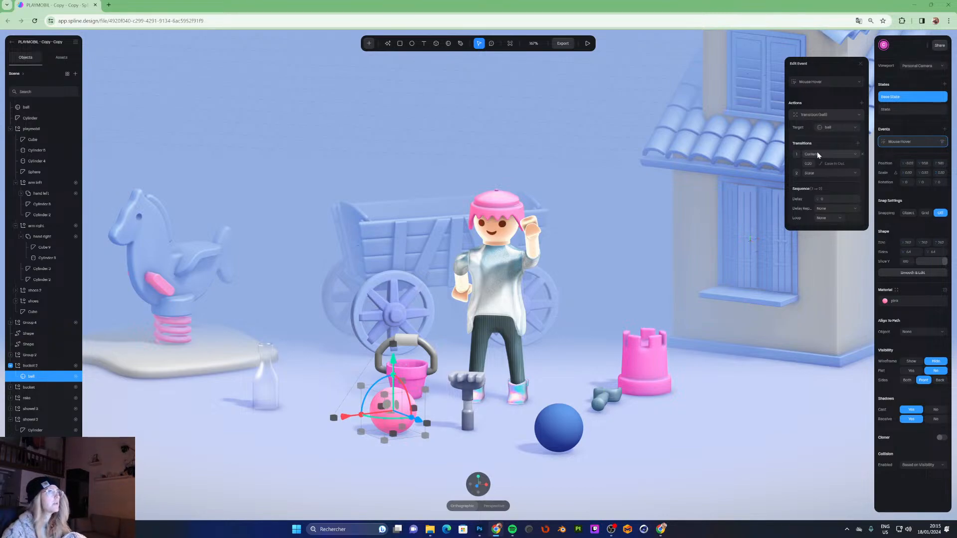
pyautogui.click(904, 110)
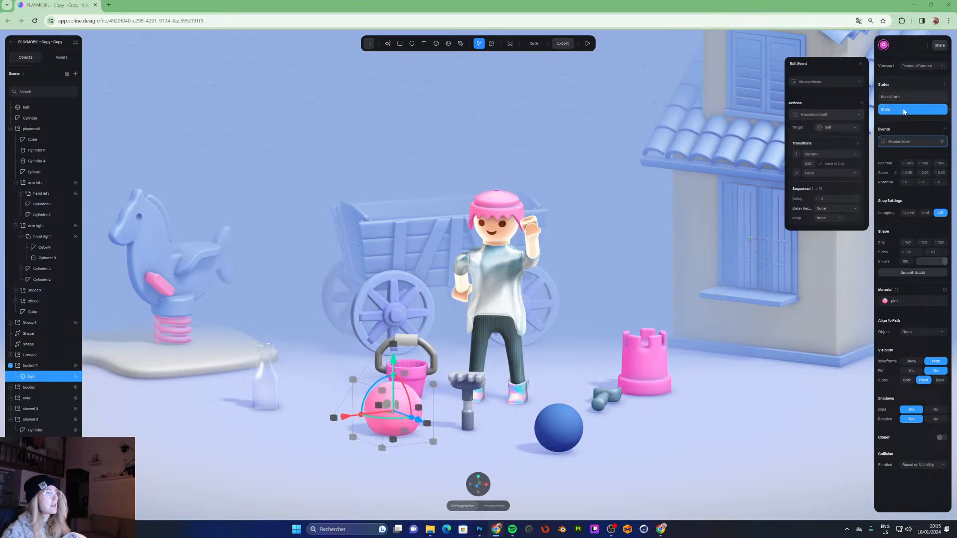
pyautogui.click(904, 98)
pyautogui.click(902, 109)
pyautogui.click(903, 99)
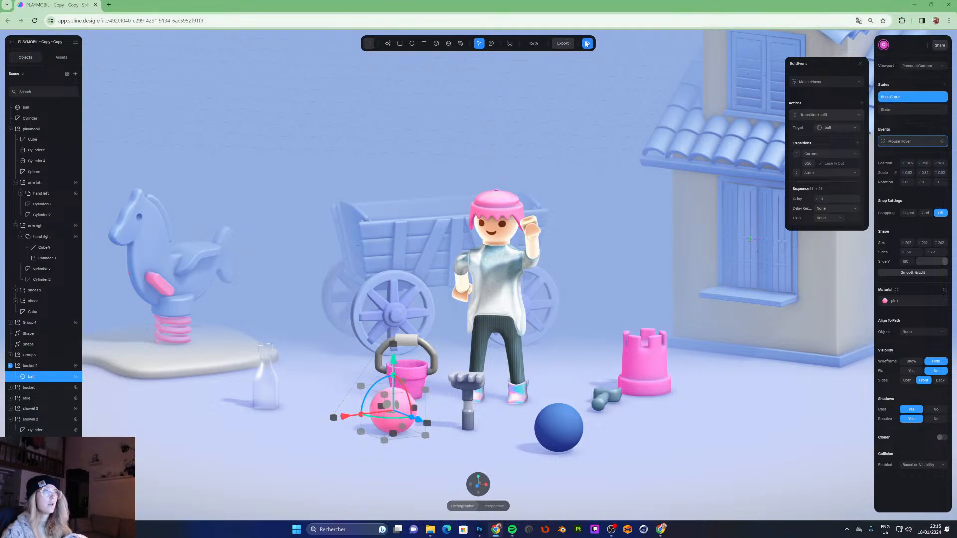
pyautogui.click(588, 44)
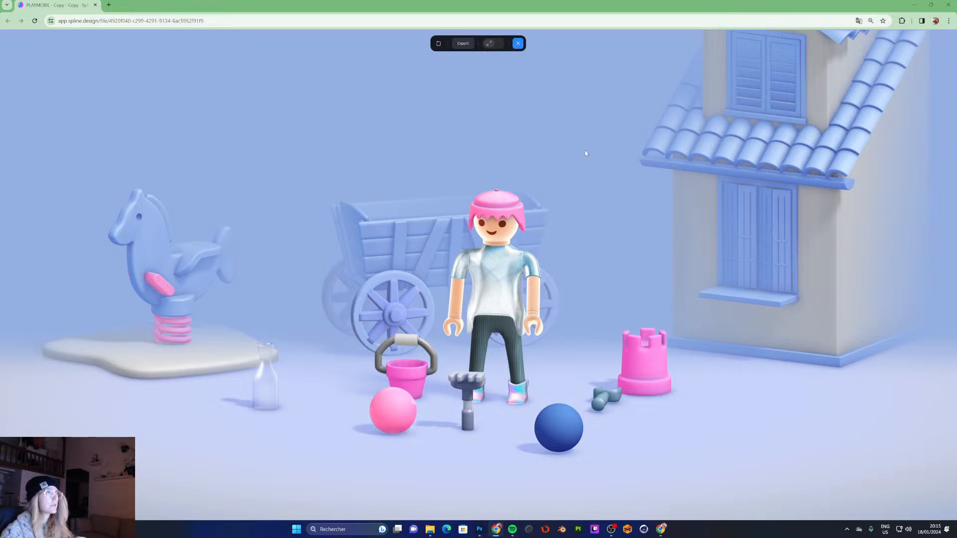
pyautogui.press('Escape')
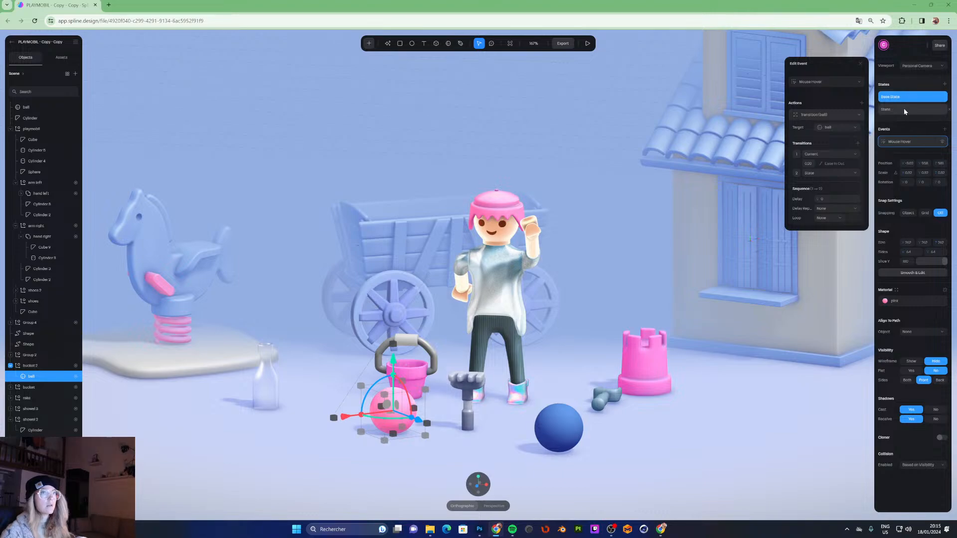
# - Open the bucket group's Drag & Drop event and preview the scene in play mode
pyautogui.click(30, 369)
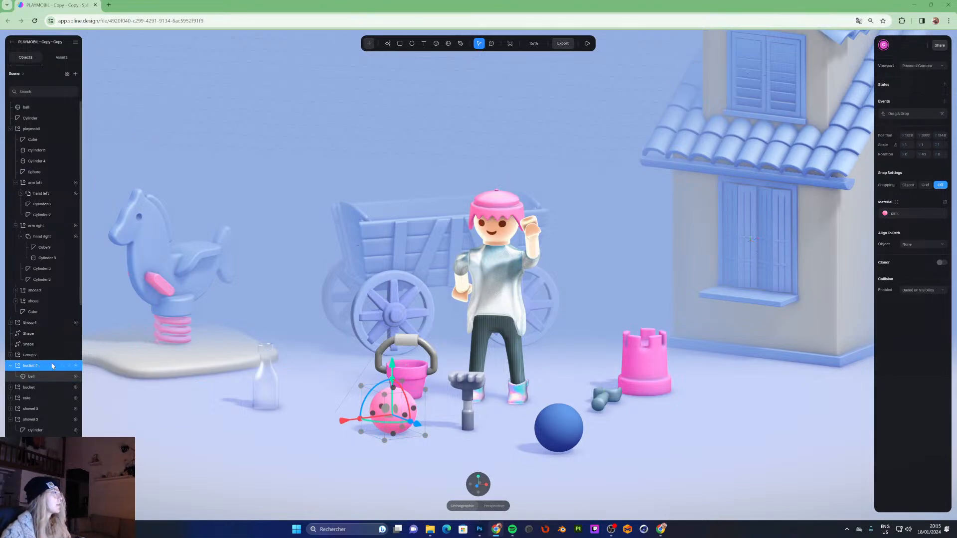
pyautogui.click(897, 114)
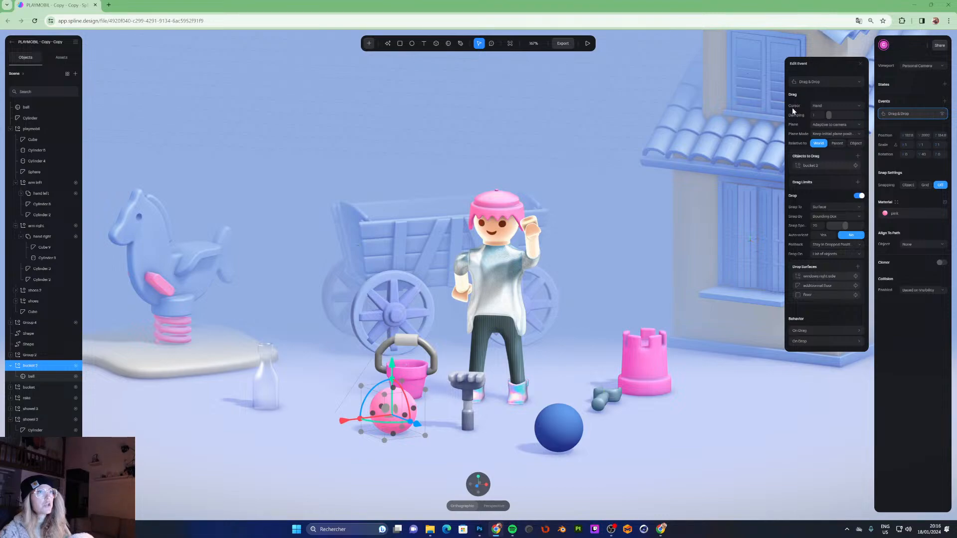
pyautogui.click(588, 43)
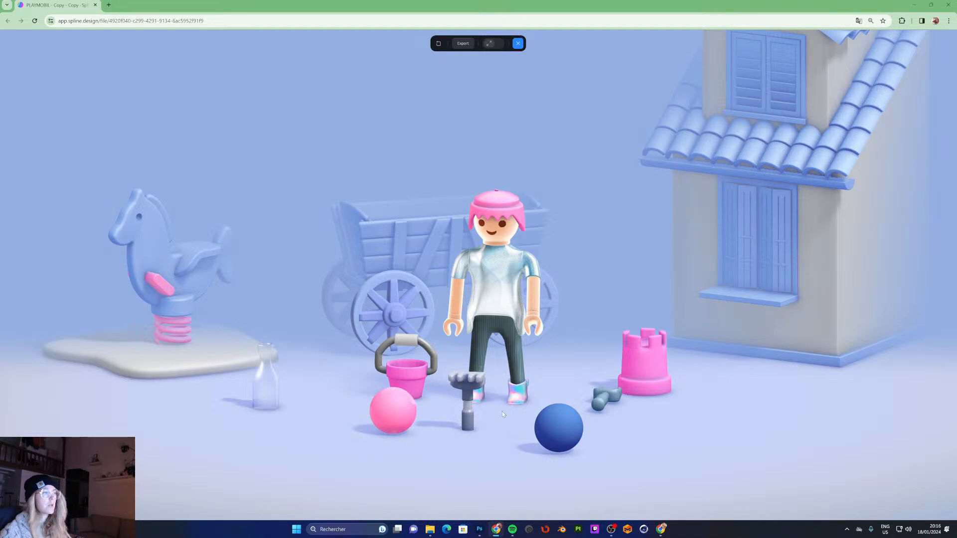
pyautogui.click(519, 44)
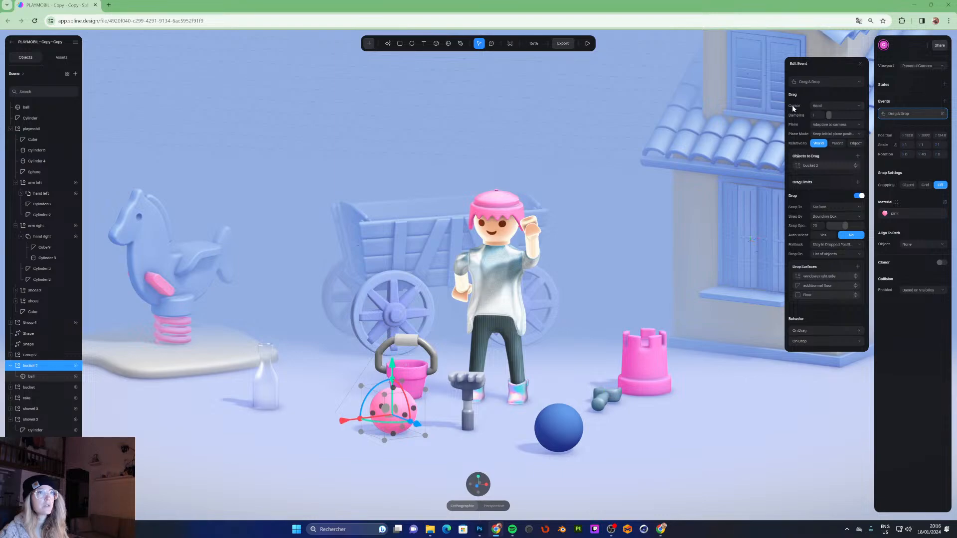
# - Set the drag cursor to Move and test dragging the ball and bucket in play mode
pyautogui.click(829, 106)
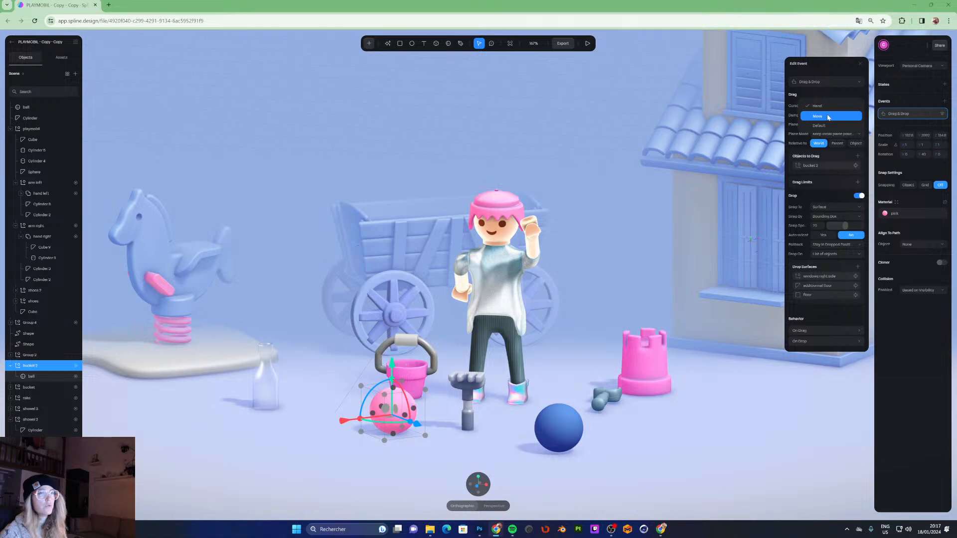
pyautogui.click(828, 117)
pyautogui.click(588, 43)
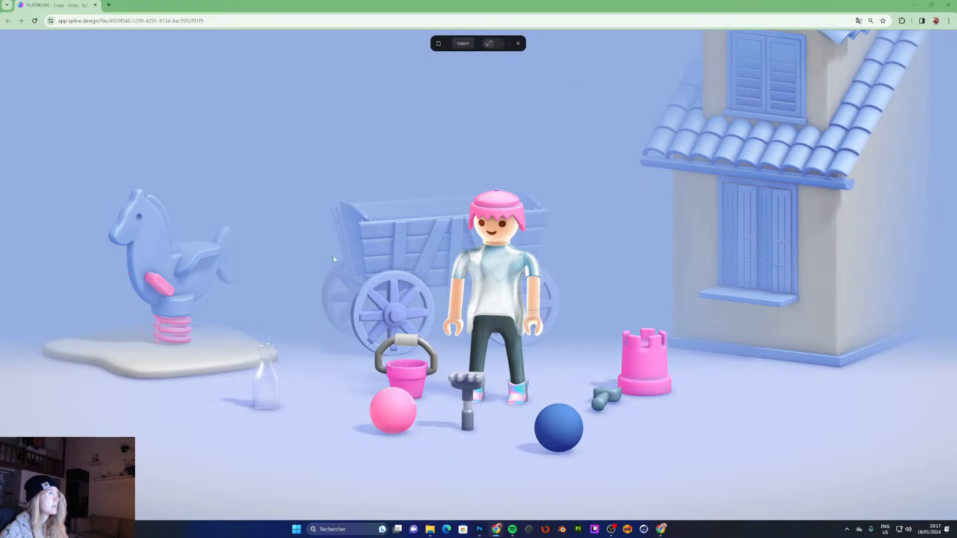
pyautogui.moveTo(397, 412); pyautogui.dragTo(317, 426)
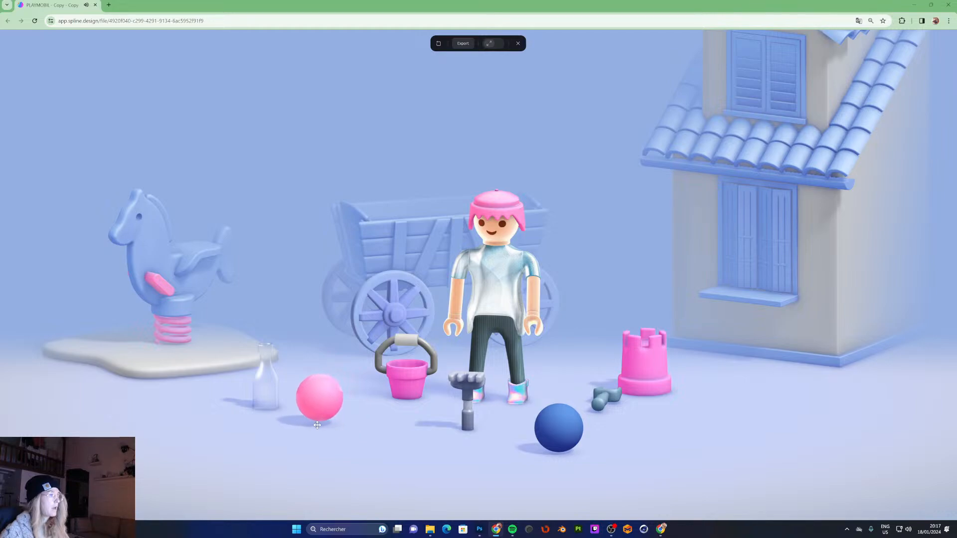
pyautogui.click(318, 389)
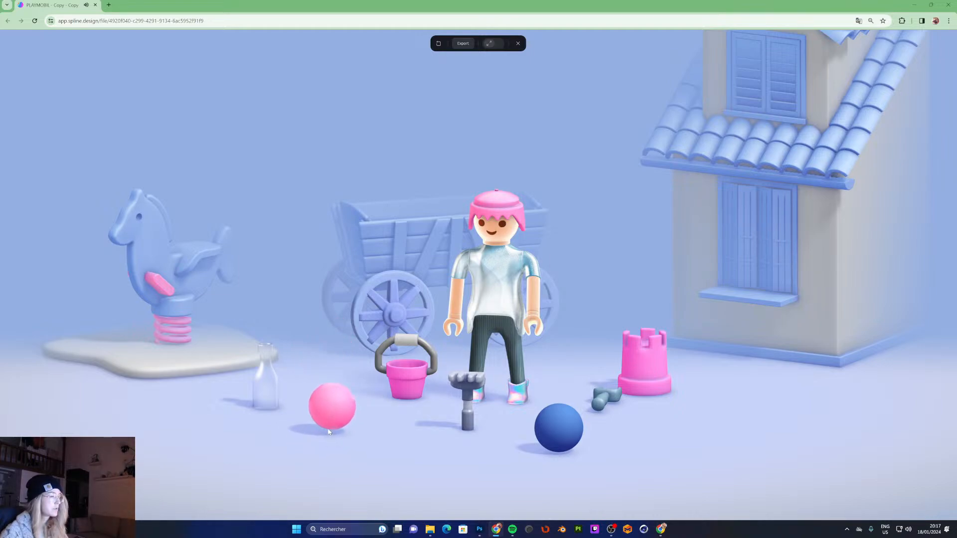
pyautogui.click(402, 379)
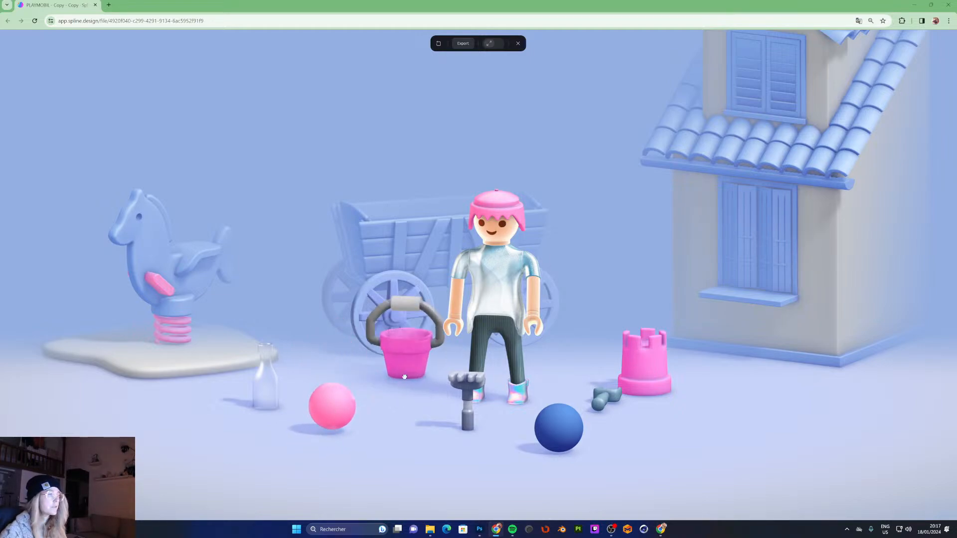
pyautogui.click(327, 404)
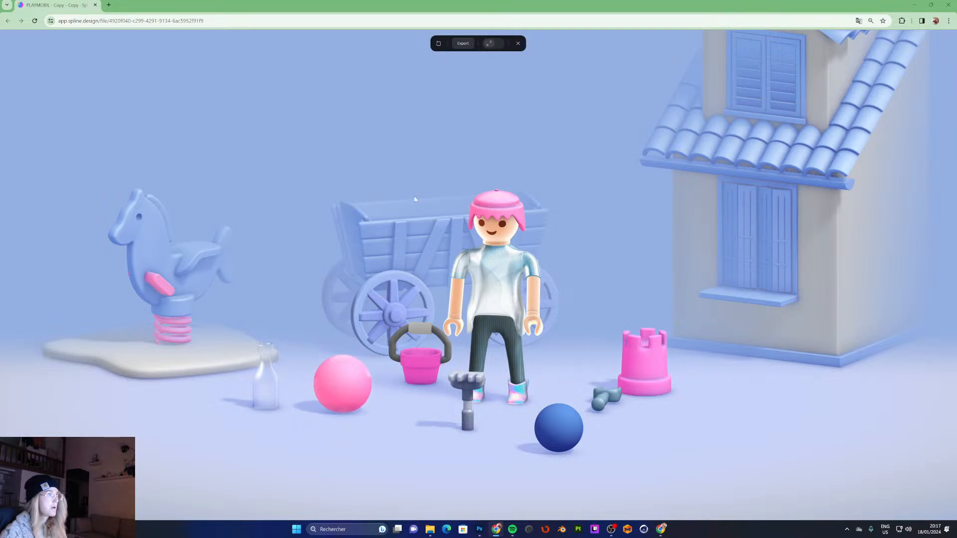
pyautogui.press('Escape')
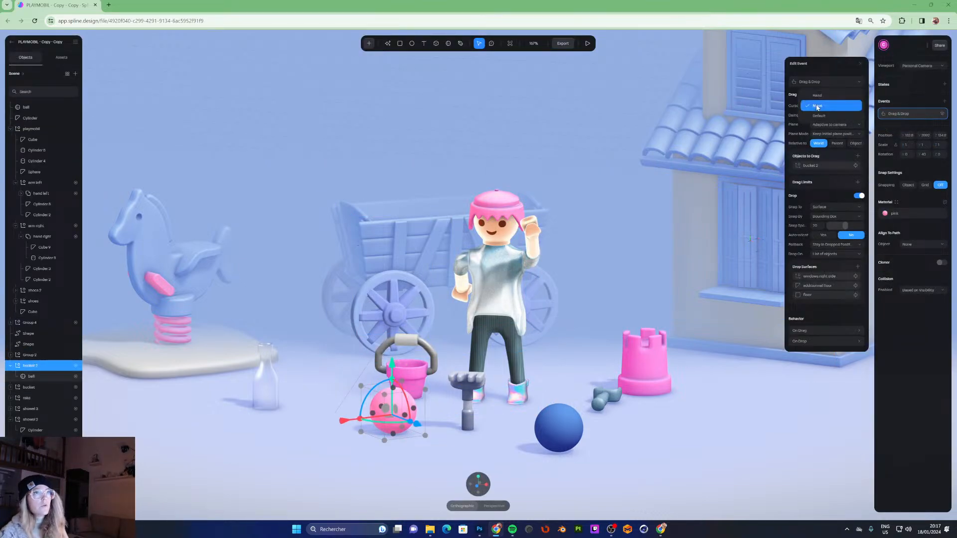
# - Set the drag cursor to Default and preview the scene in play mode
pyautogui.click(817, 105)
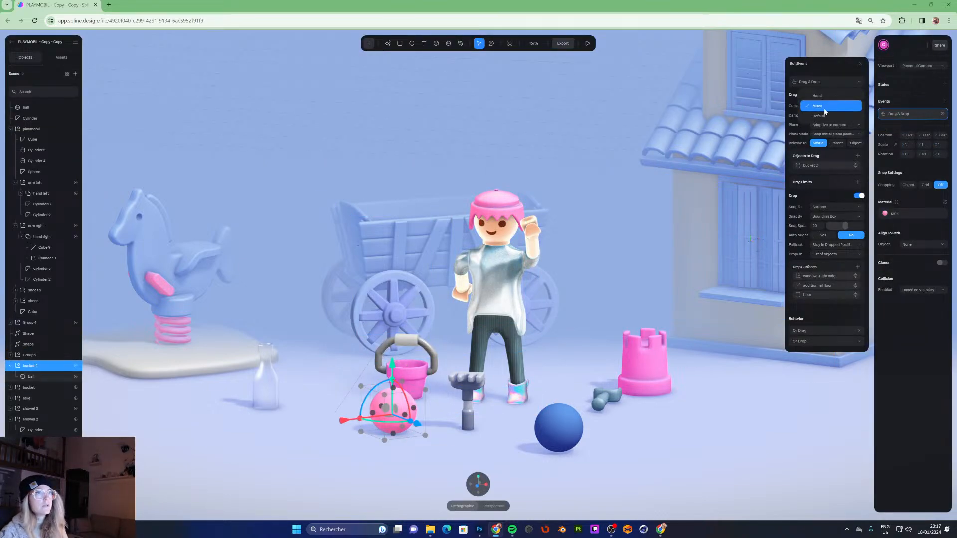
pyautogui.click(818, 116)
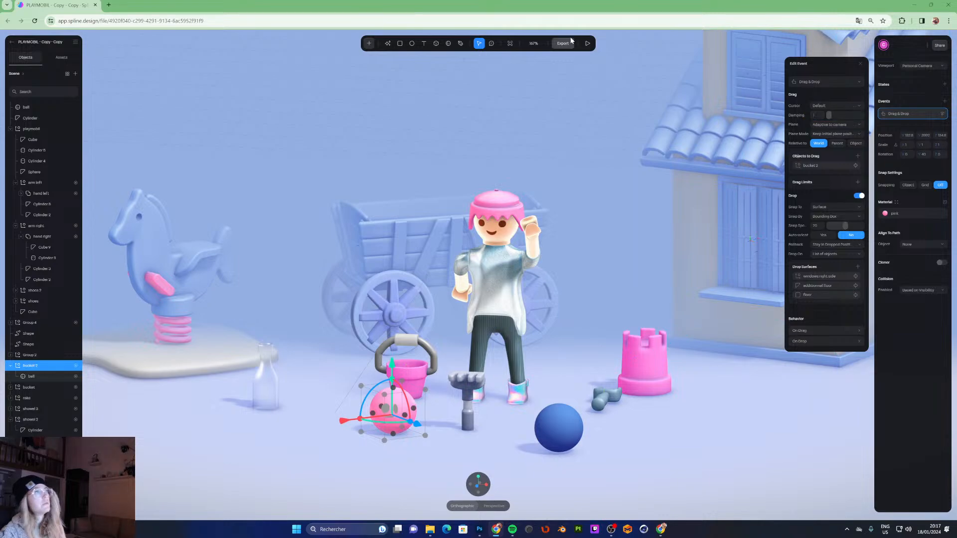
pyautogui.click(587, 44)
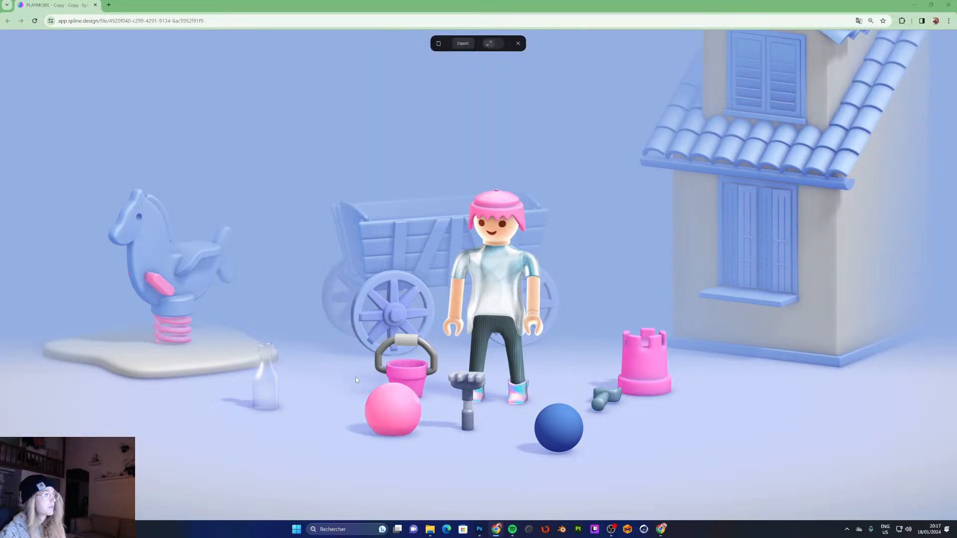
pyautogui.click(517, 44)
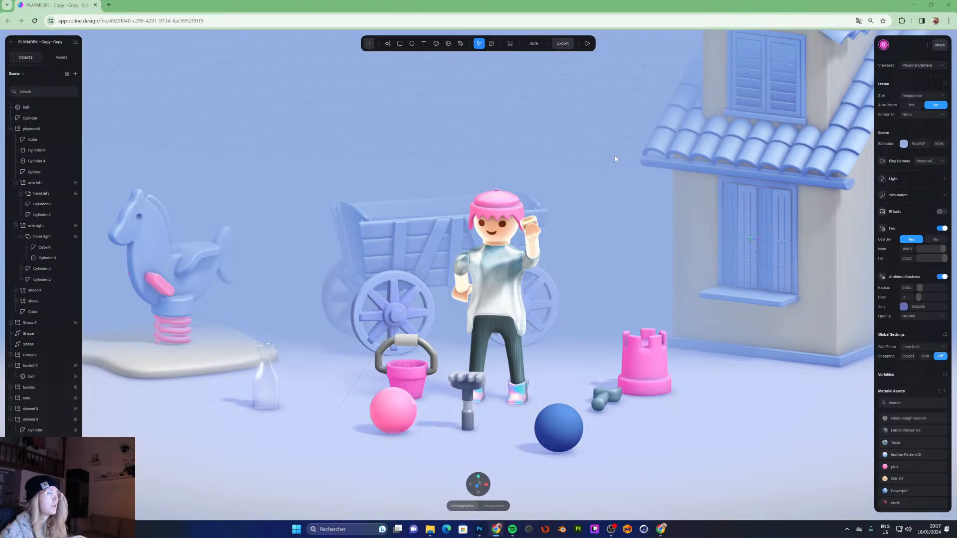
# - Reopen the bucket group's Drag & Drop event, set the cursor to Hand and raise the damping to its maximum
pyautogui.click(398, 342)
pyautogui.click(401, 406)
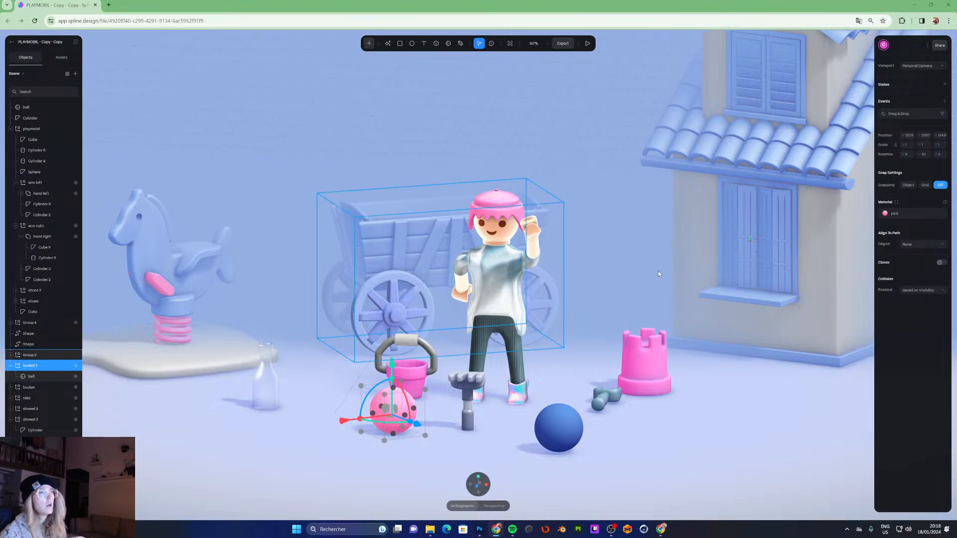
pyautogui.click(942, 114)
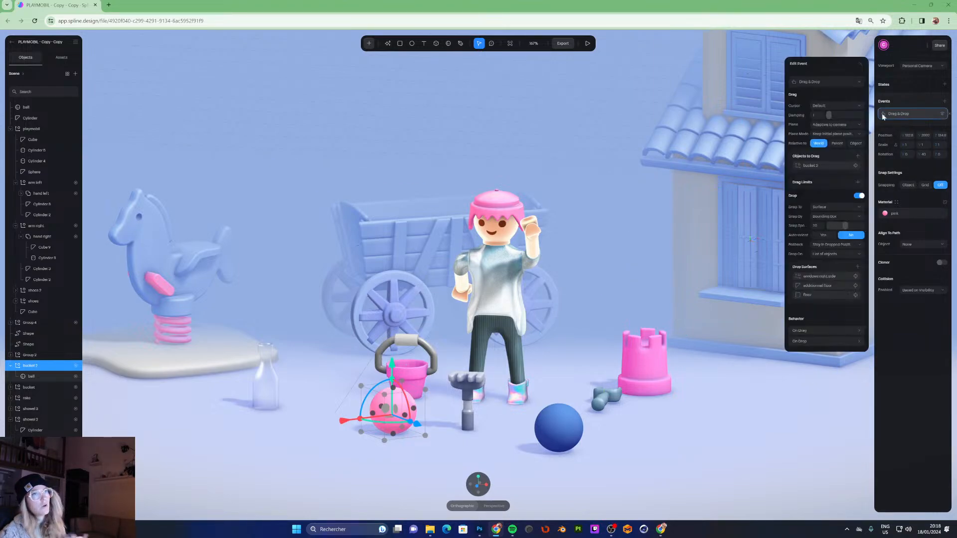
pyautogui.click(820, 105)
pyautogui.click(823, 96)
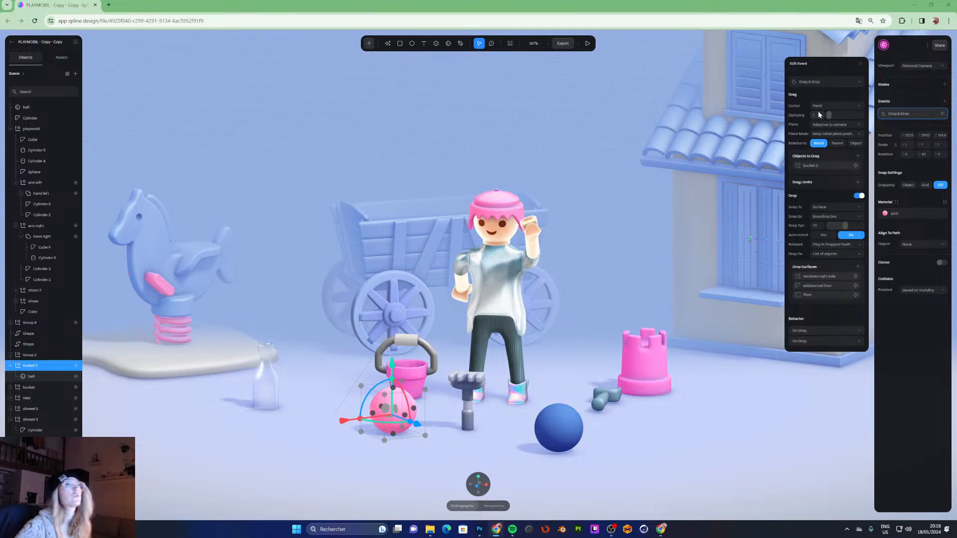
pyautogui.moveTo(796, 119); pyautogui.dragTo(901, 125)
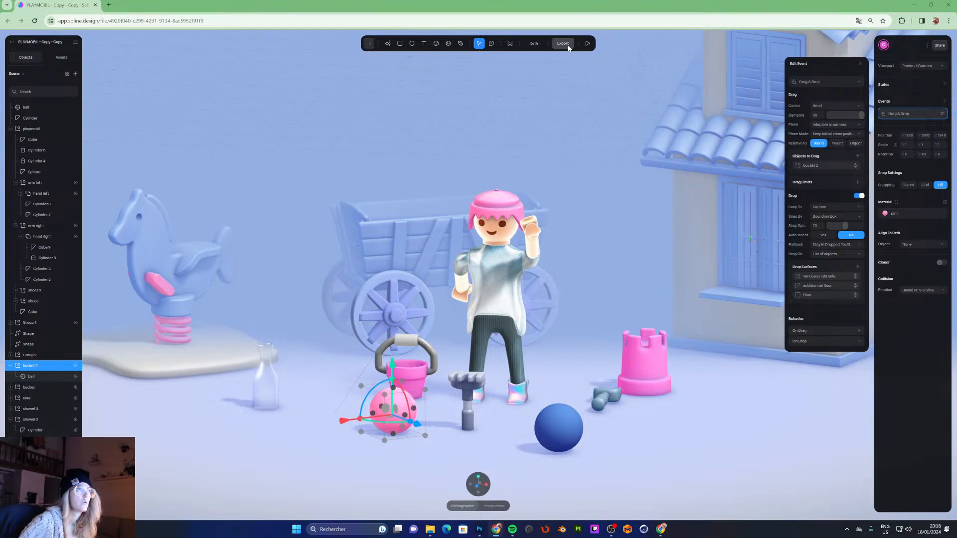
# - Preview the scene and drag the pink ball to test the new damping
pyautogui.click(592, 44)
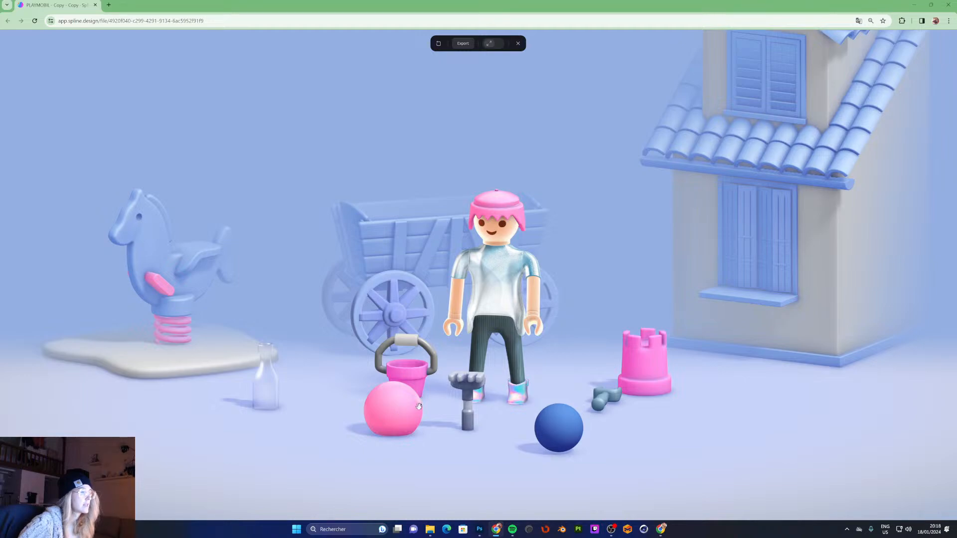
pyautogui.moveTo(418, 407); pyautogui.dragTo(381, 423)
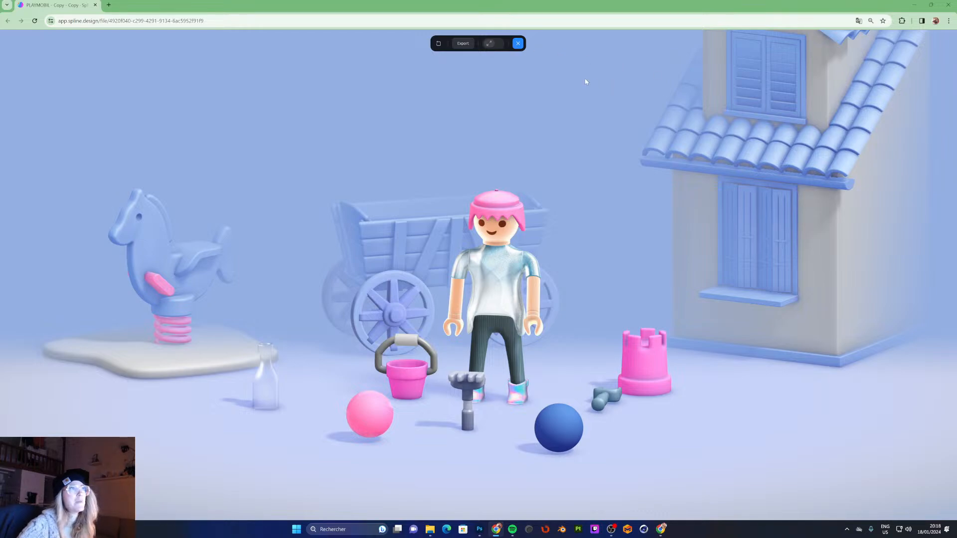
# - Leave play mode and adjust the damping of the bucket group's Drag & Drop event
pyautogui.press('Escape')
pyautogui.moveTo(842, 116); pyautogui.dragTo(812, 118)
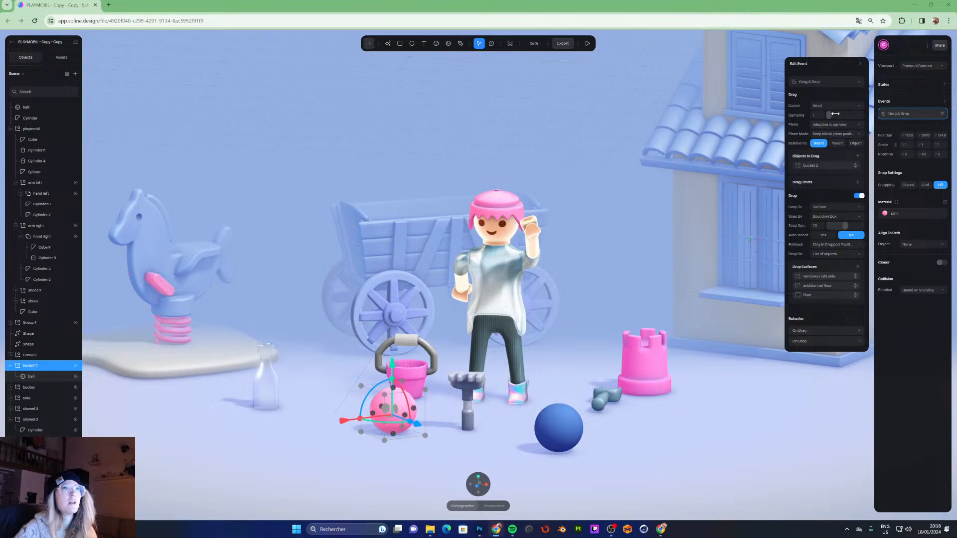
pyautogui.click(817, 115)
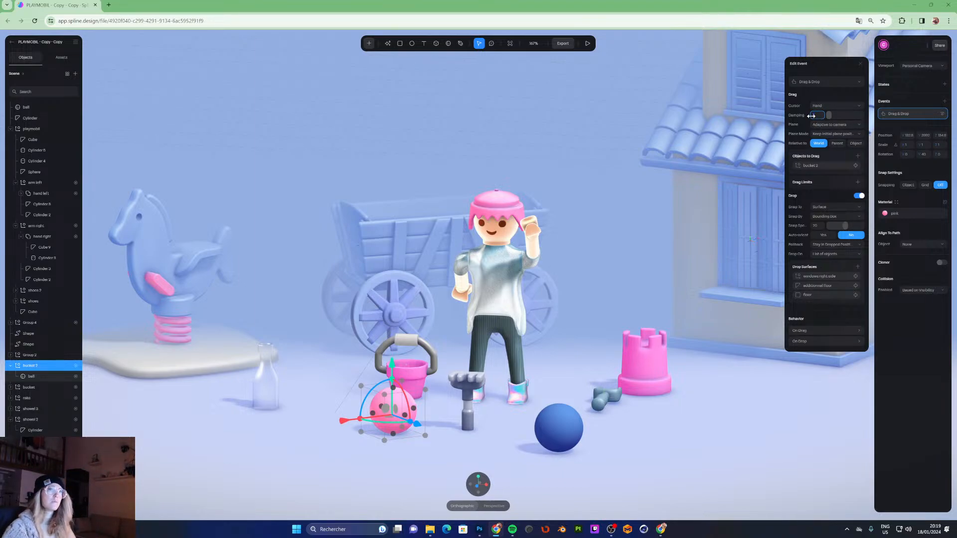
pyautogui.moveTo(812, 115); pyautogui.dragTo(902, 121)
# - Preview the scene and drag the pink ball to test the adjusted damping
pyautogui.click(587, 43)
pyautogui.moveTo(393, 414); pyautogui.dragTo(366, 429)
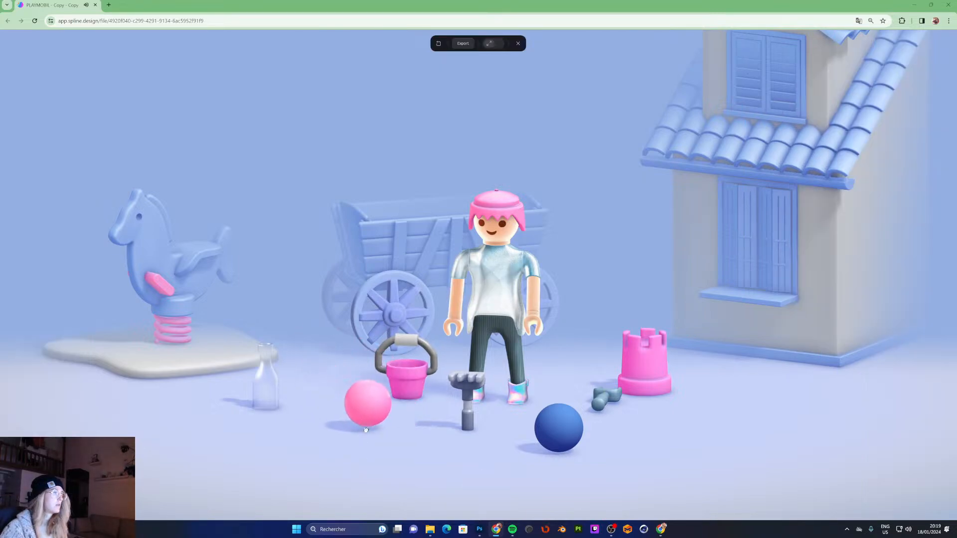
pyautogui.click(519, 44)
# - Lower the drag damping again and switch the Drop option off and back on
pyautogui.moveTo(841, 116); pyautogui.dragTo(794, 115)
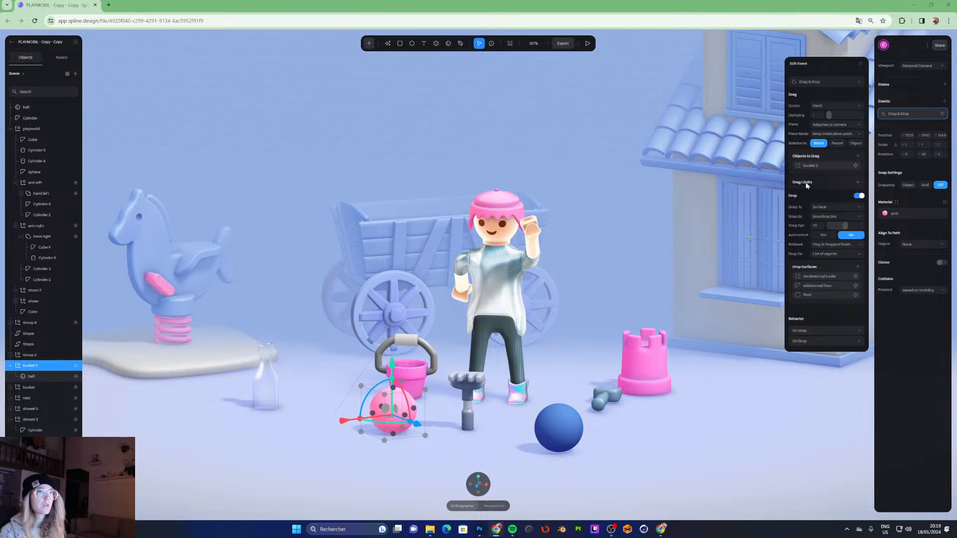
pyautogui.click(860, 196)
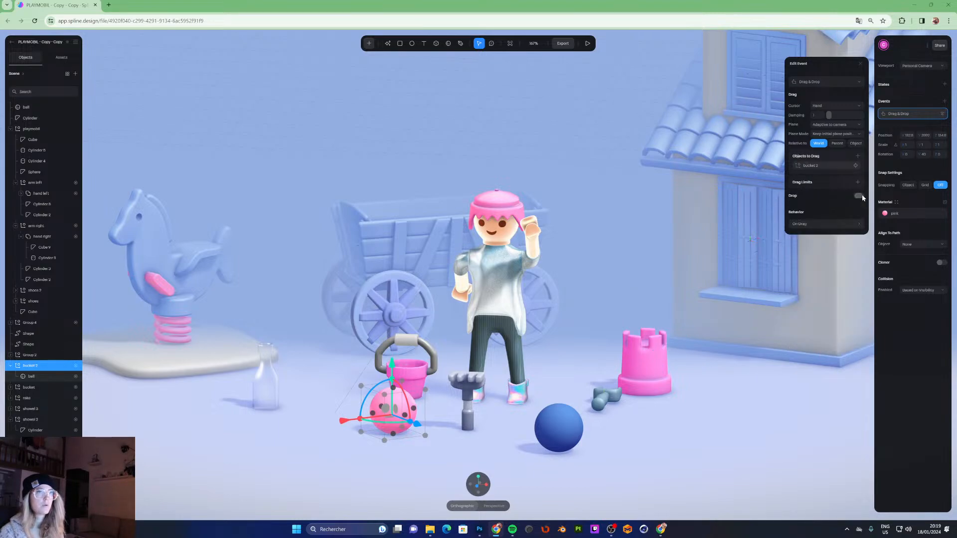
pyautogui.click(858, 196)
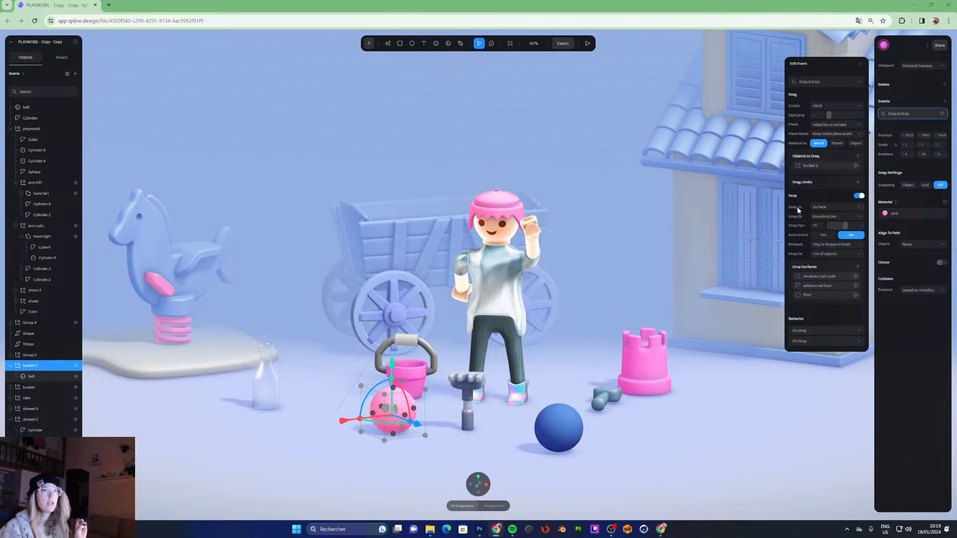
# - Set the drop's Snap To option to Object Position and test dragging the pink ball in play mode
pyautogui.click(820, 207)
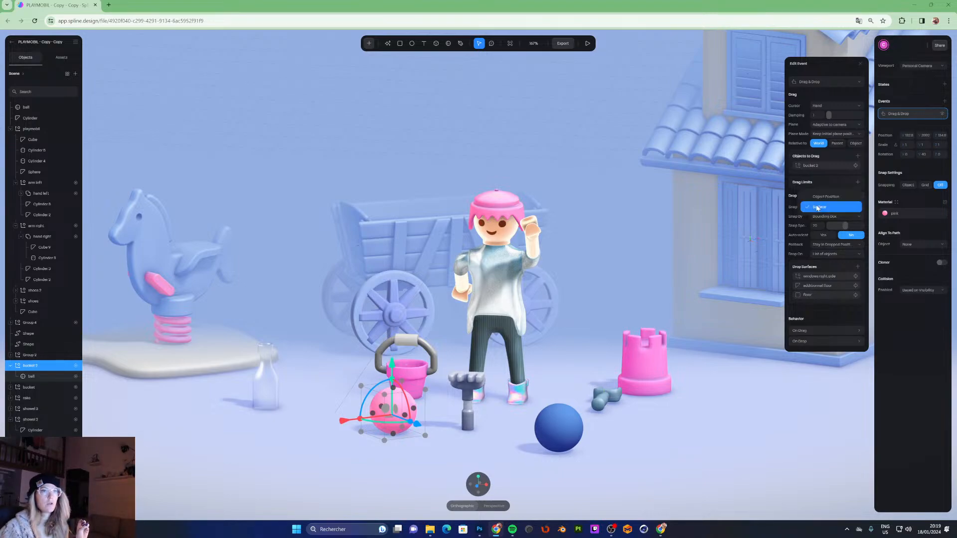
pyautogui.click(821, 197)
pyautogui.click(588, 43)
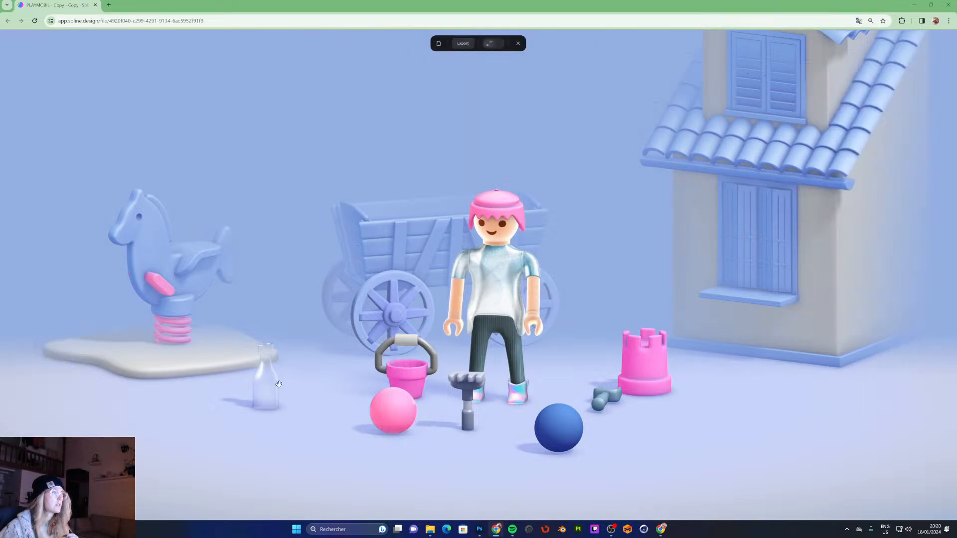
pyautogui.moveTo(386, 400); pyautogui.dragTo(513, 394)
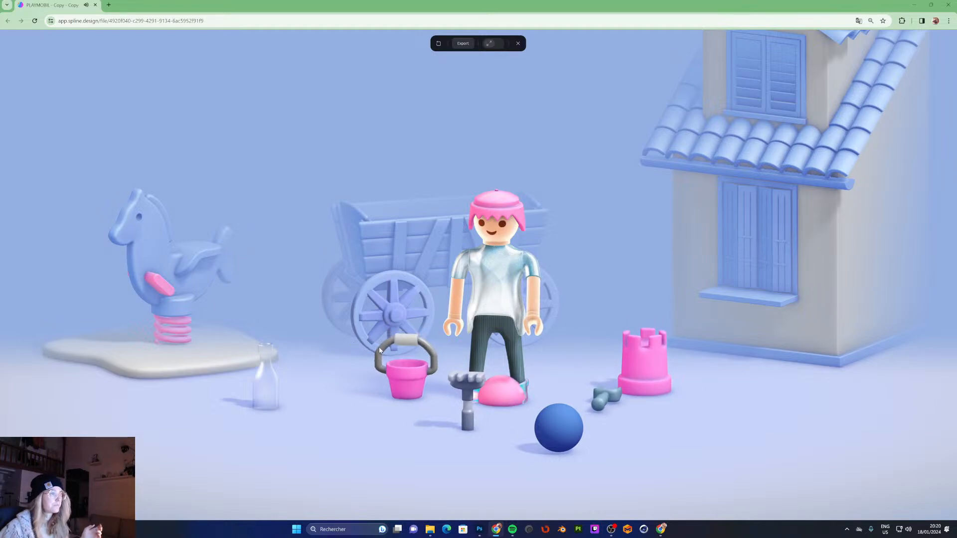
pyautogui.press('Escape')
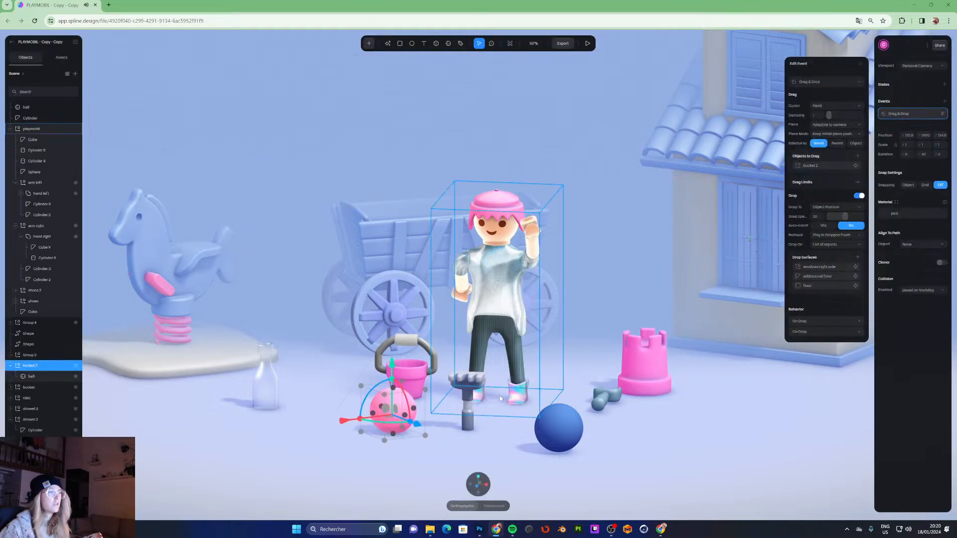
# - Set the drop's Snap To option back to Surface in the bucket group's Drag & Drop event
pyautogui.click(823, 209)
pyautogui.click(827, 216)
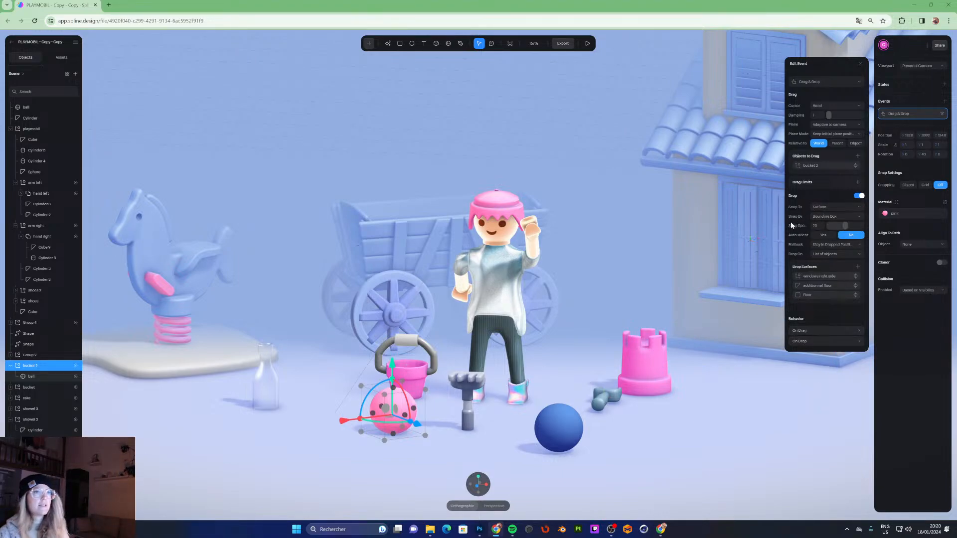
pyautogui.click(850, 217)
pyautogui.click(850, 217)
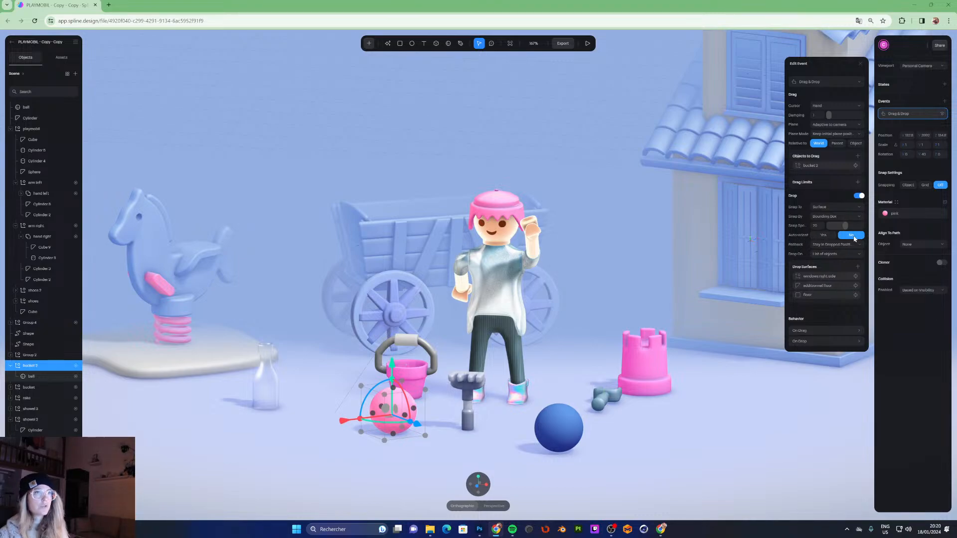
# - Open the bottle's Drag & Drop event and turn auto-orient on
pyautogui.click(269, 390)
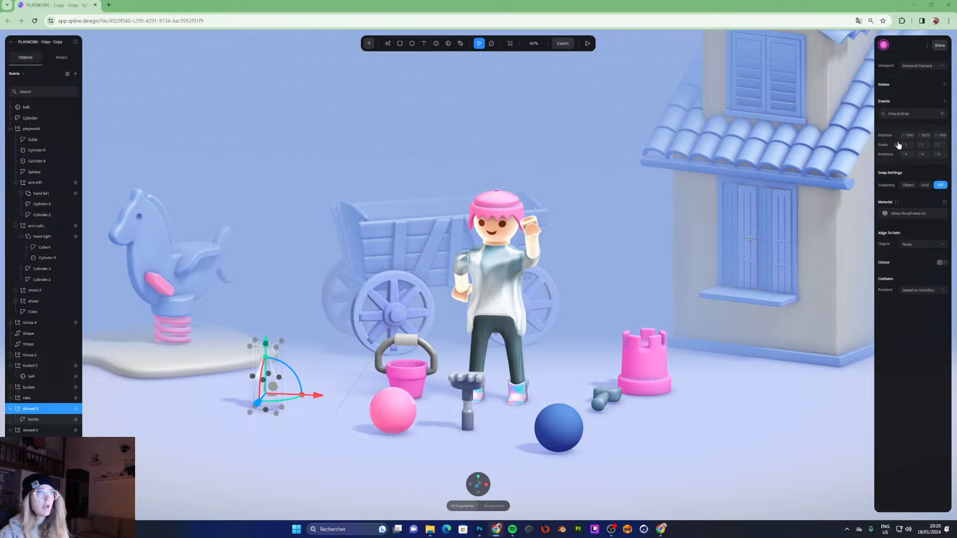
pyautogui.click(910, 113)
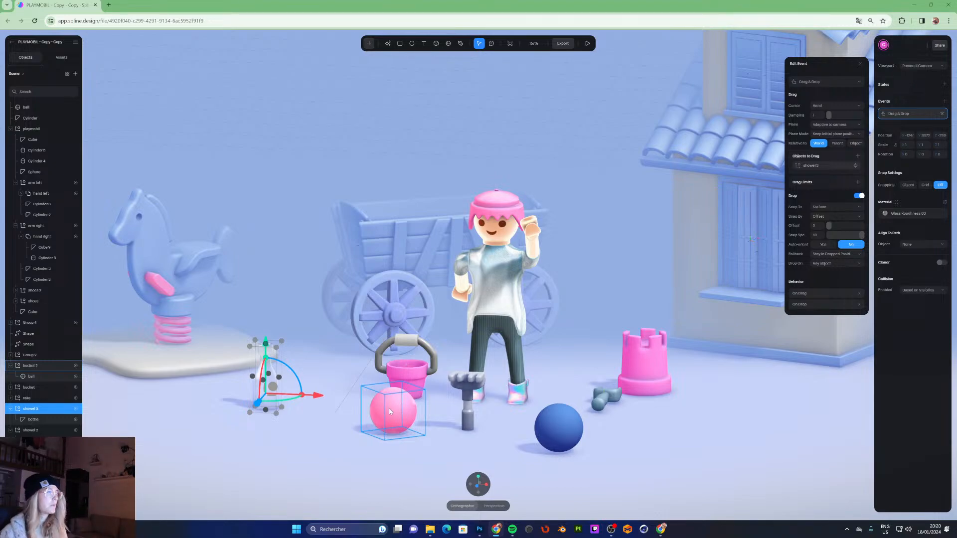
pyautogui.click(823, 245)
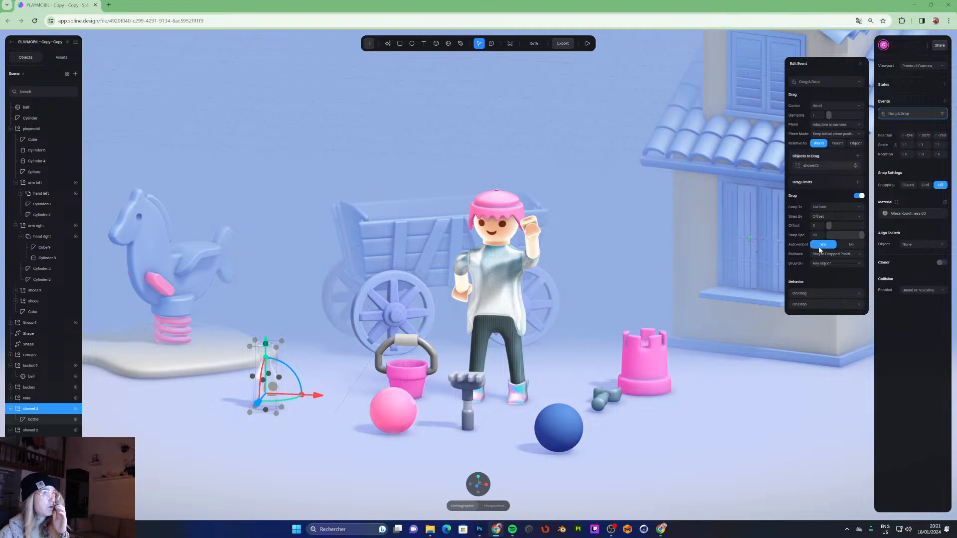
# - Preview the scene and drag the bottle to test auto-orient
pyautogui.click(587, 44)
pyautogui.moveTo(266, 393); pyautogui.dragTo(352, 386)
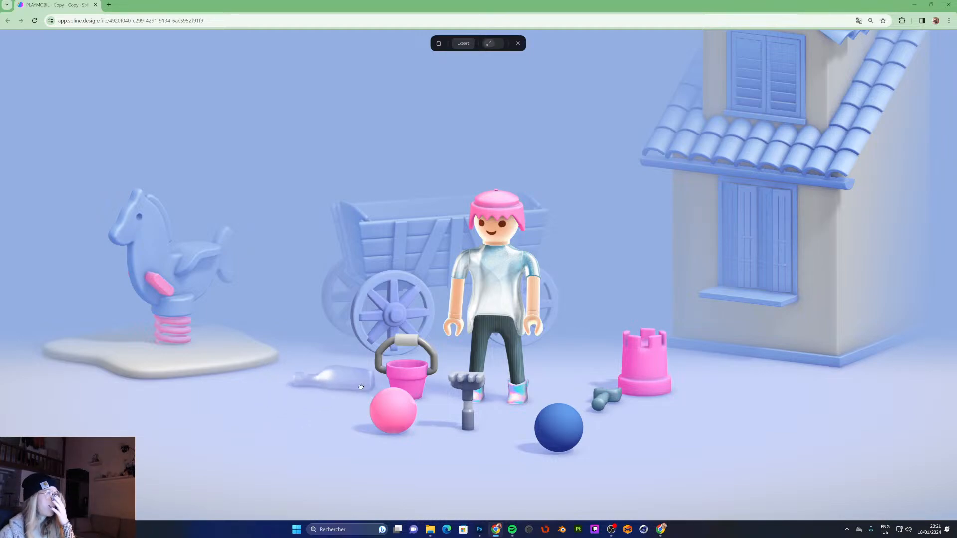
pyautogui.click(519, 43)
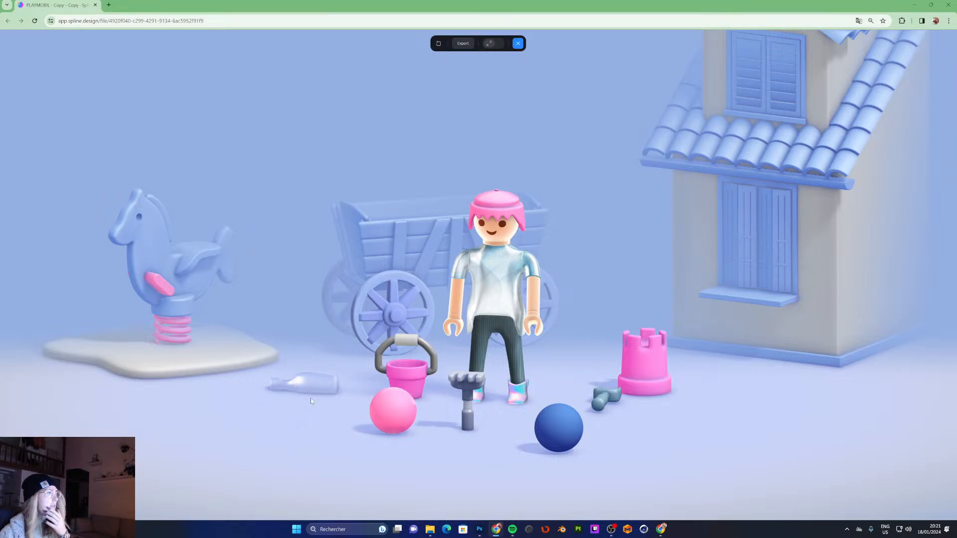
# - Turn the bottle's auto-orient off and test dragging the bottle again in play mode
pyautogui.click(854, 246)
pyautogui.click(588, 43)
pyautogui.moveTo(268, 380); pyautogui.dragTo(294, 399)
pyautogui.click(518, 43)
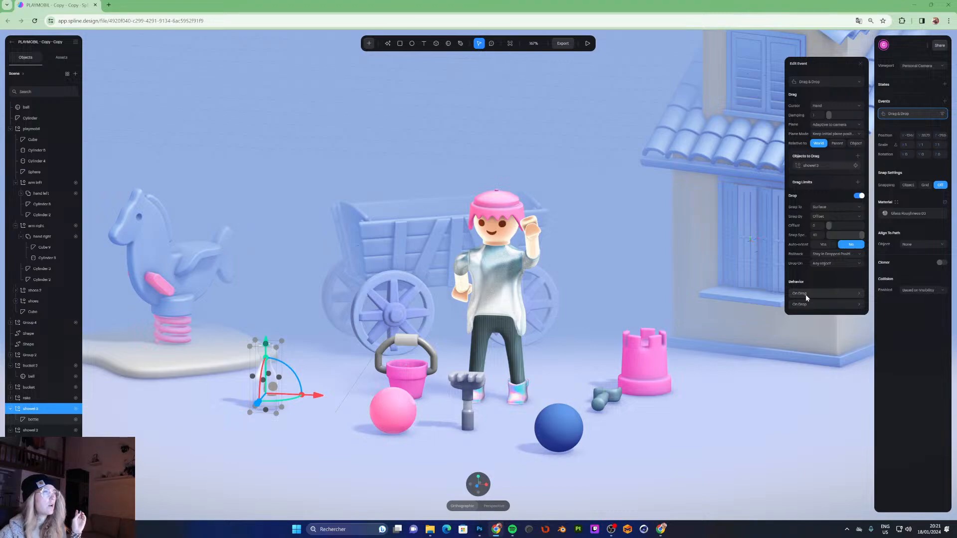
# - Open the bucket group's Drag & Drop event and add a Sound action to its On Drag behaviour
pyautogui.click(30, 366)
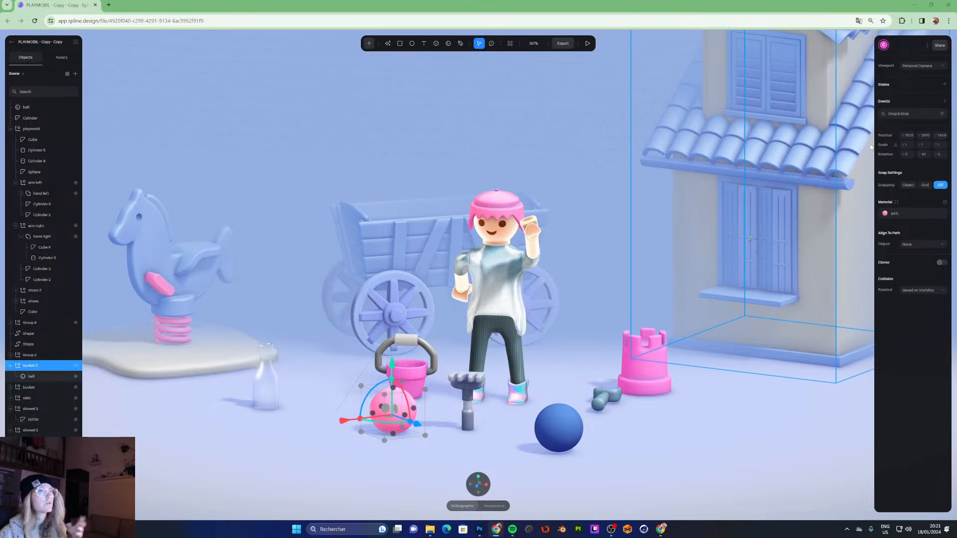
pyautogui.click(905, 115)
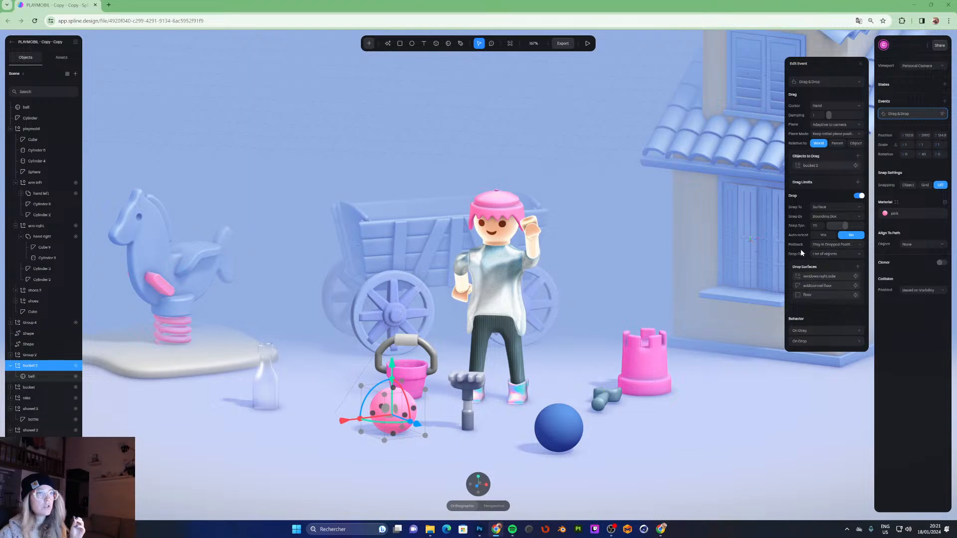
pyautogui.click(807, 331)
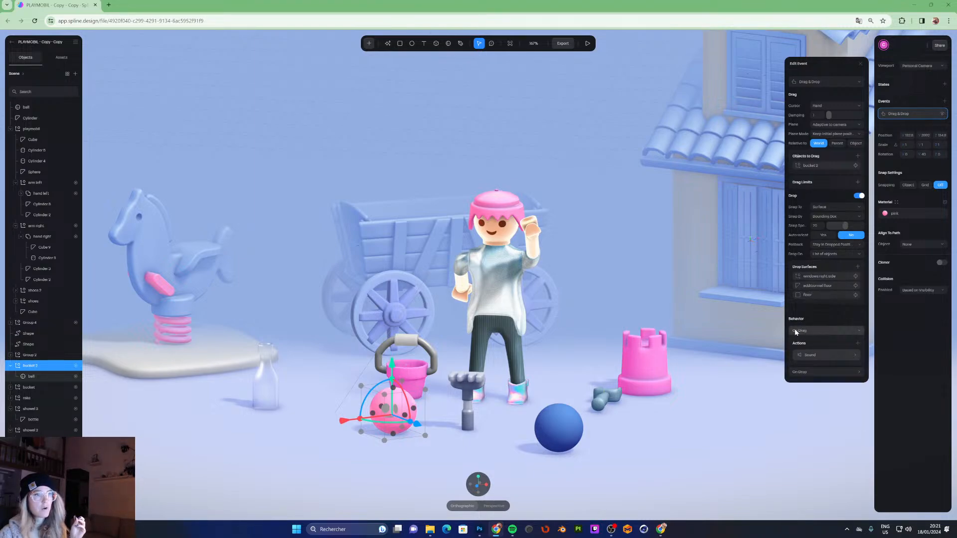
pyautogui.click(807, 331)
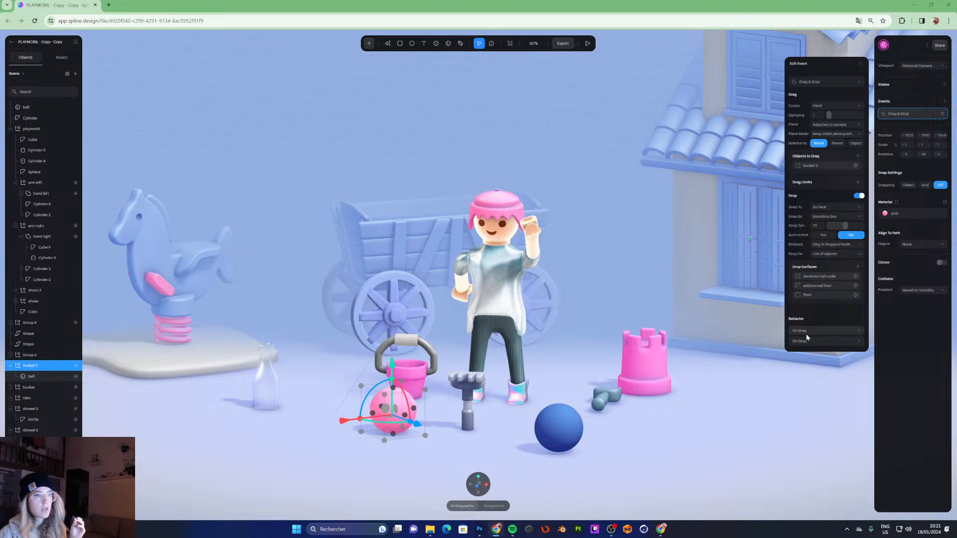
pyautogui.click(807, 331)
pyautogui.click(802, 332)
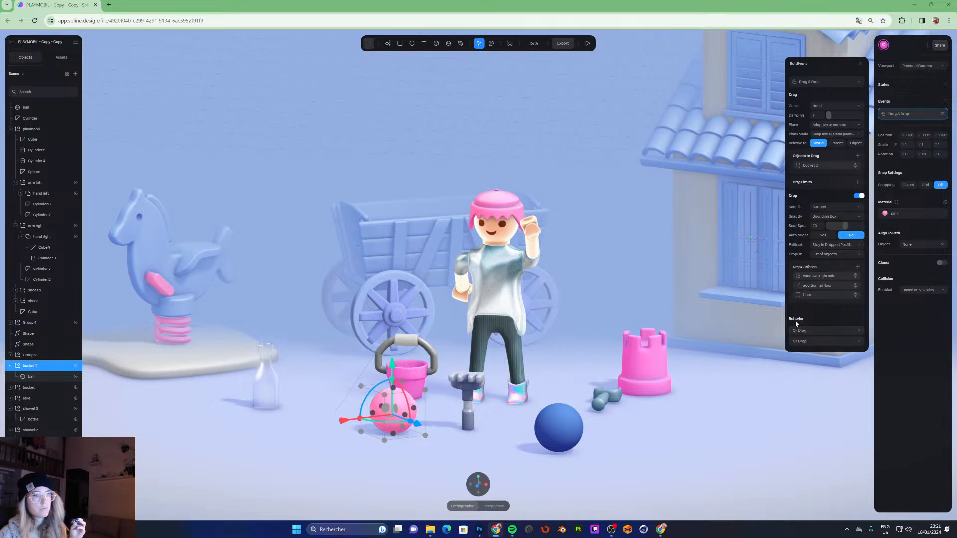
pyautogui.click(801, 331)
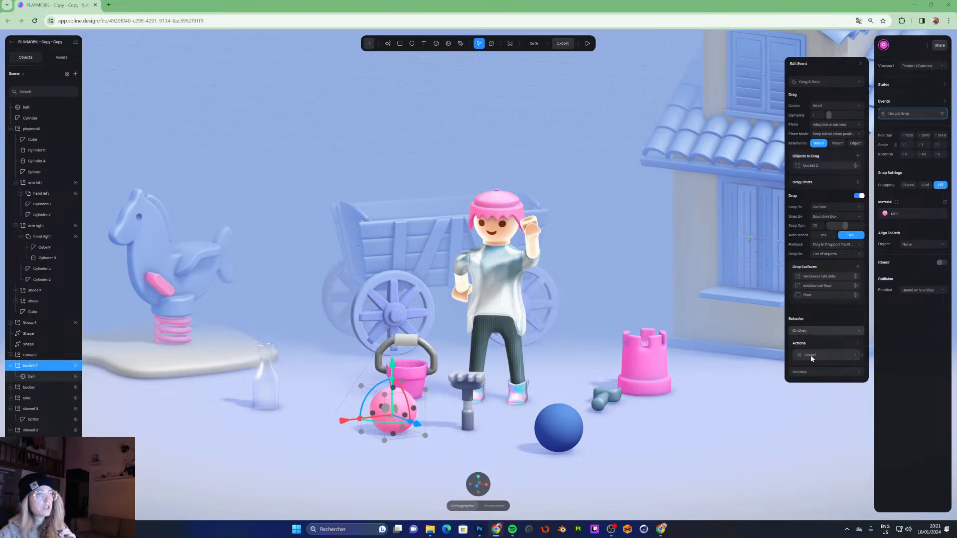
pyautogui.click(858, 344)
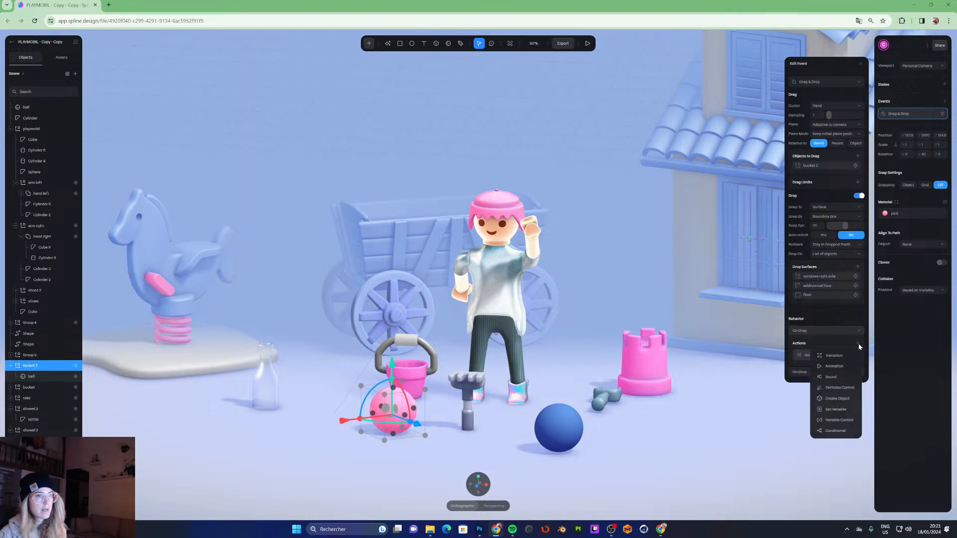
pyautogui.click(830, 378)
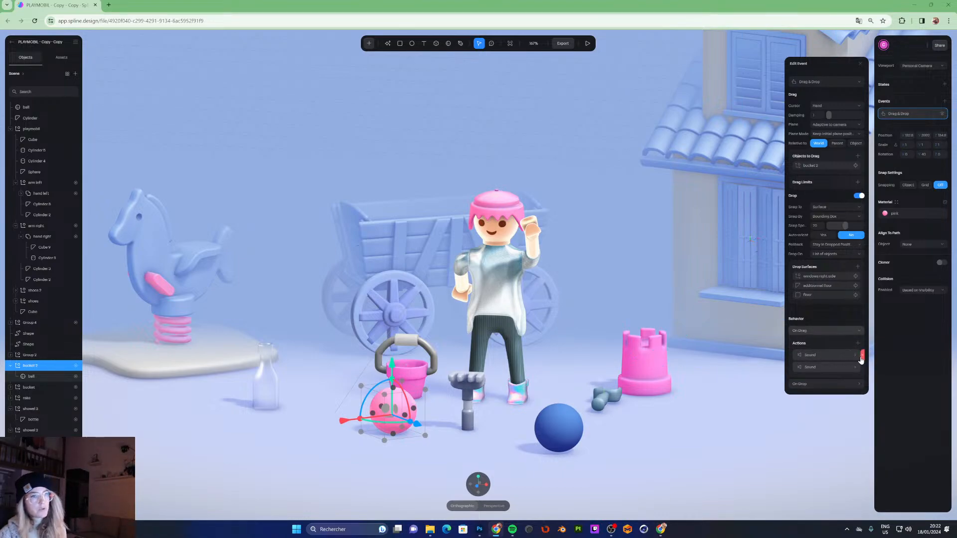
# - Choose Pop Double from the Spline audio library as the On Drag sound file
pyautogui.click(815, 356)
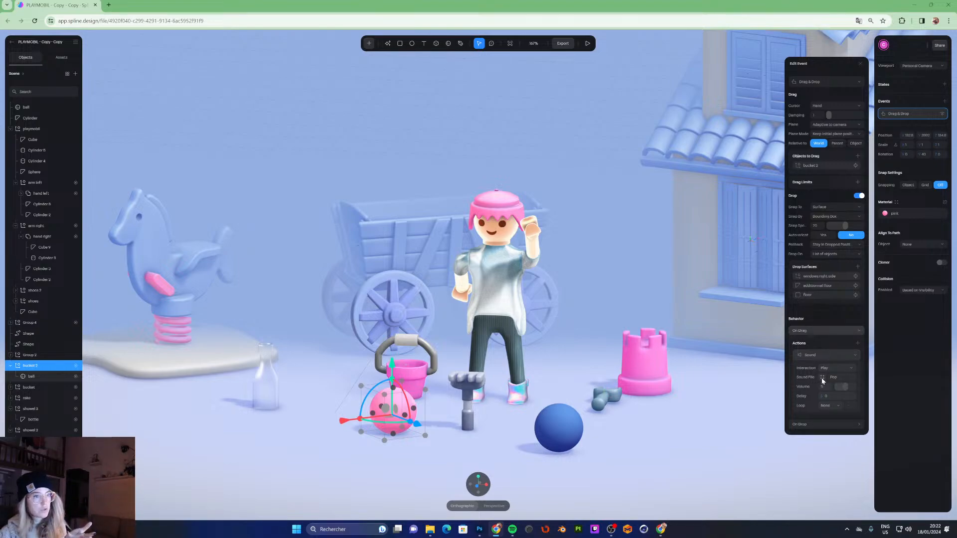
pyautogui.click(824, 377)
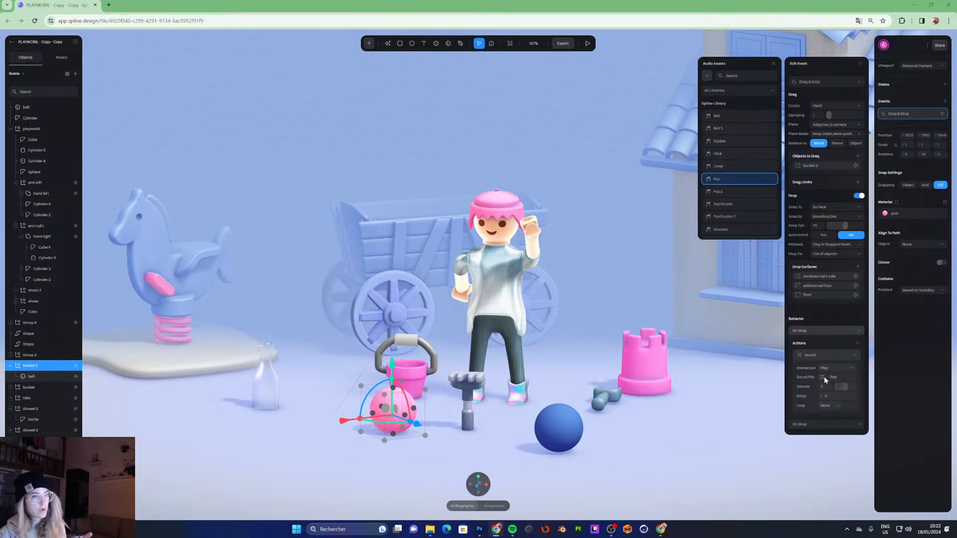
pyautogui.click(710, 166)
pyautogui.click(710, 154)
pyautogui.click(709, 129)
pyautogui.click(709, 117)
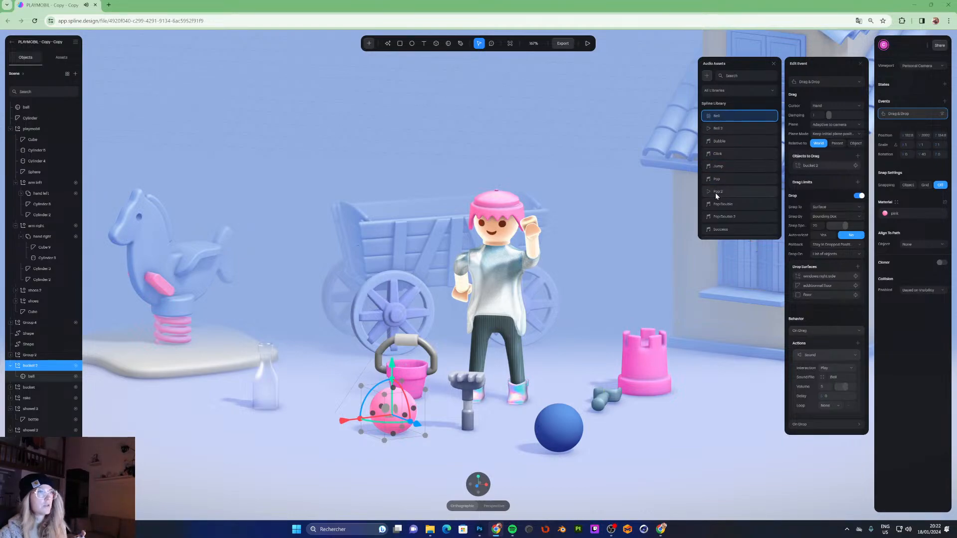
pyautogui.click(711, 205)
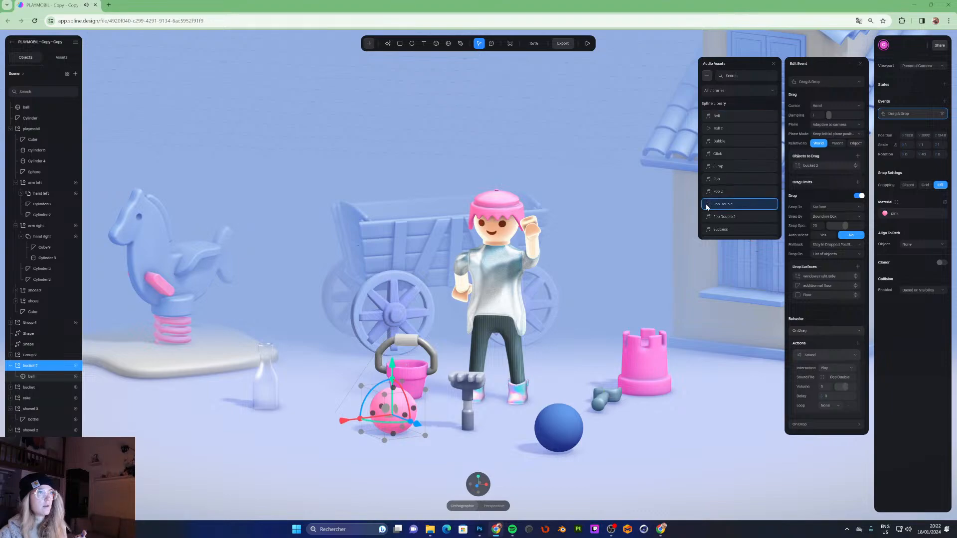
# - Preview the scene and drag the pink ball to hear the new drag sound
pyautogui.click(807, 331)
pyautogui.click(588, 43)
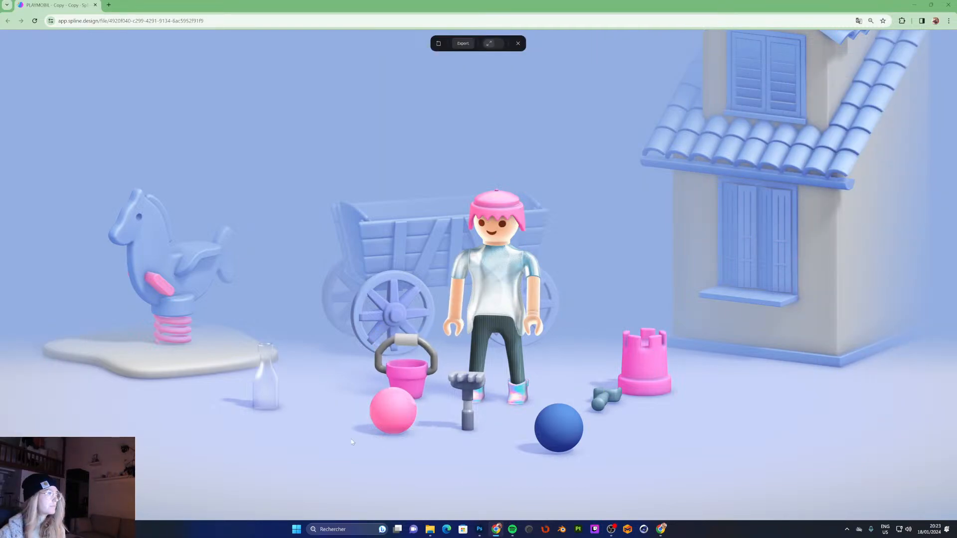
pyautogui.moveTo(391, 408); pyautogui.dragTo(310, 436)
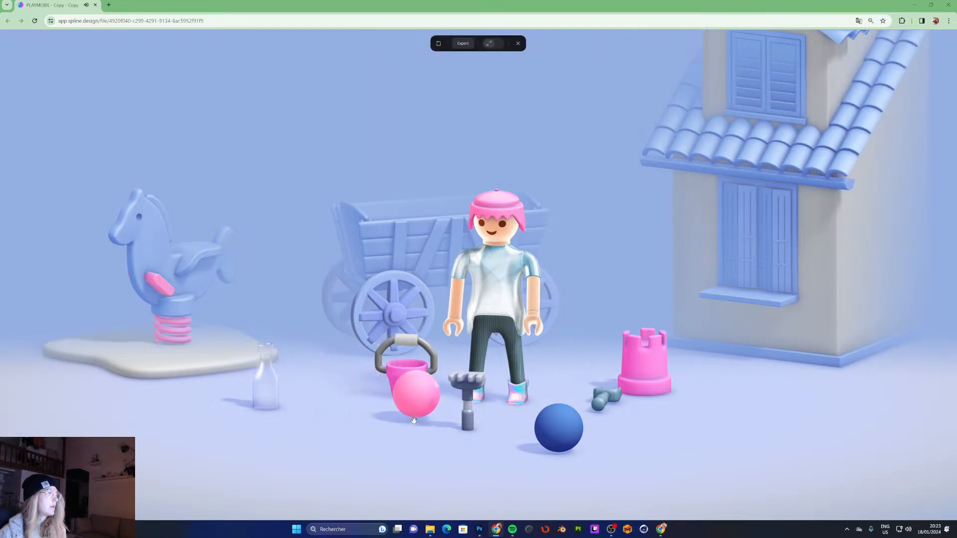
pyautogui.click(519, 44)
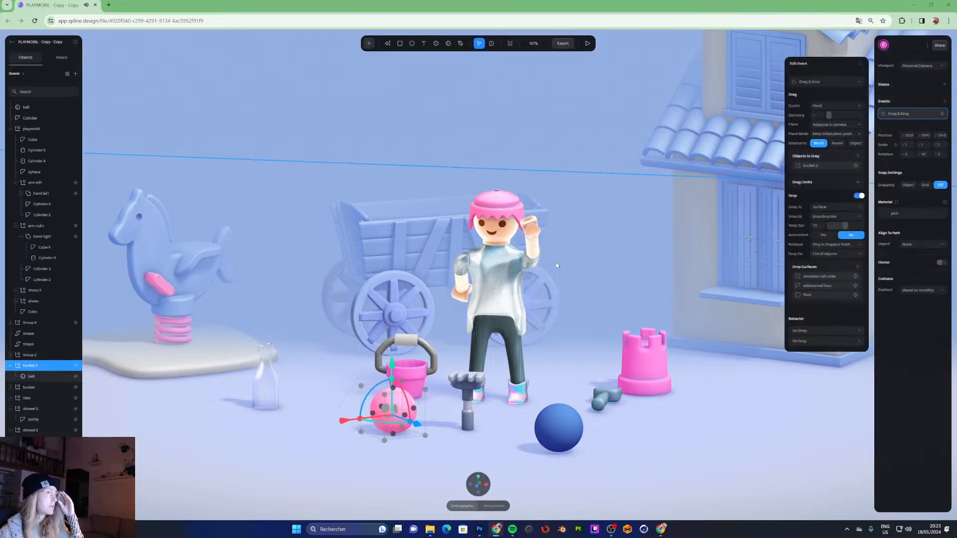
# - Select the blue ball and scale it up slightly
pyautogui.click(560, 437)
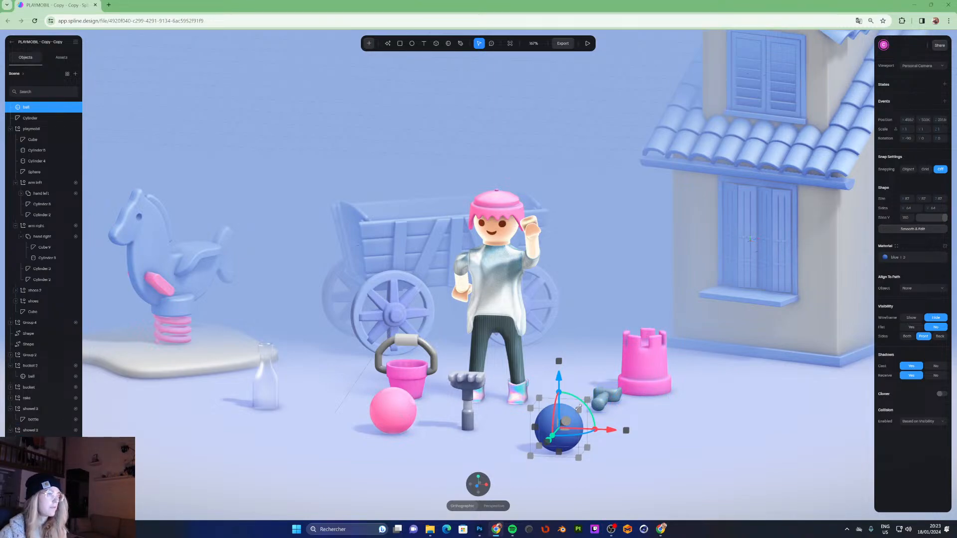
pyautogui.moveTo(587, 399); pyautogui.dragTo(627, 374)
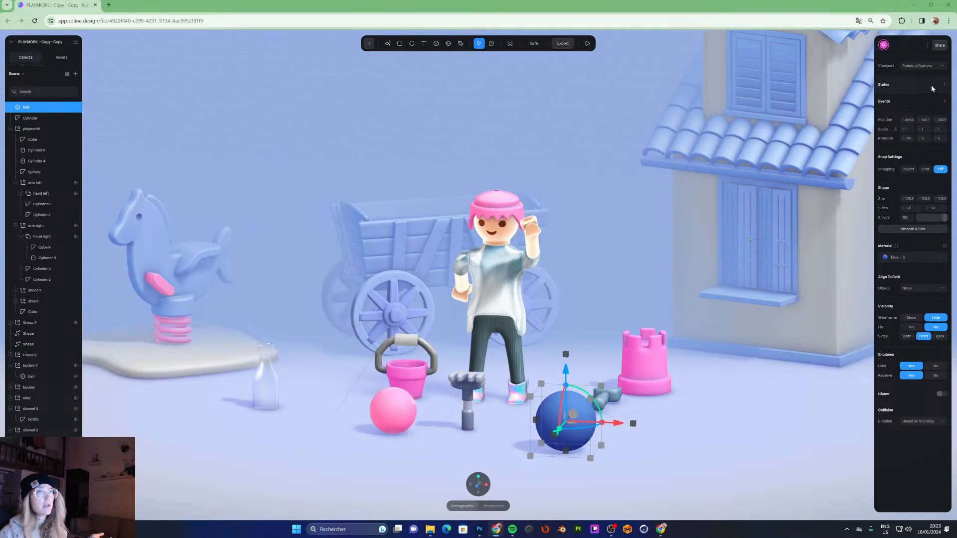
# - Add a new state to the blue ball and shrink the ball slightly in its Base State
pyautogui.click(945, 85)
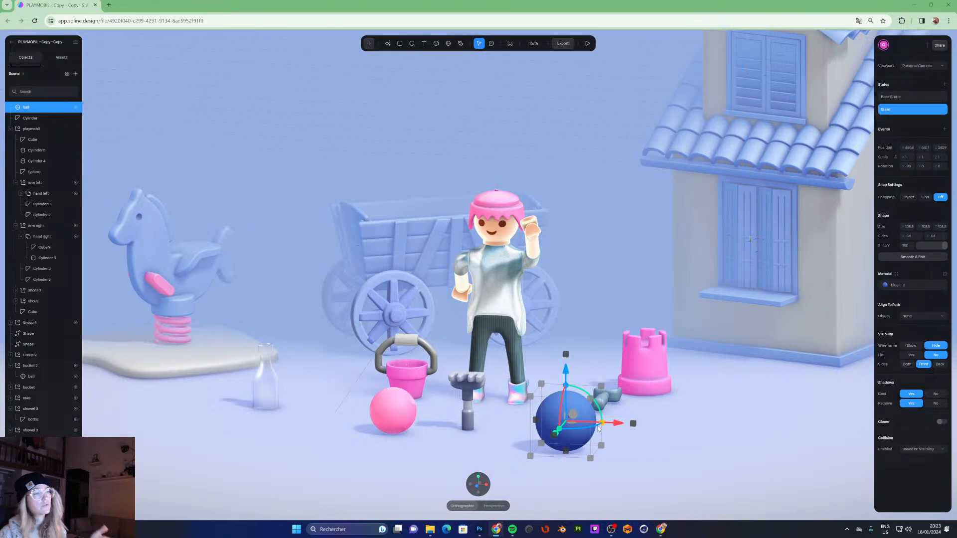
pyautogui.click(893, 98)
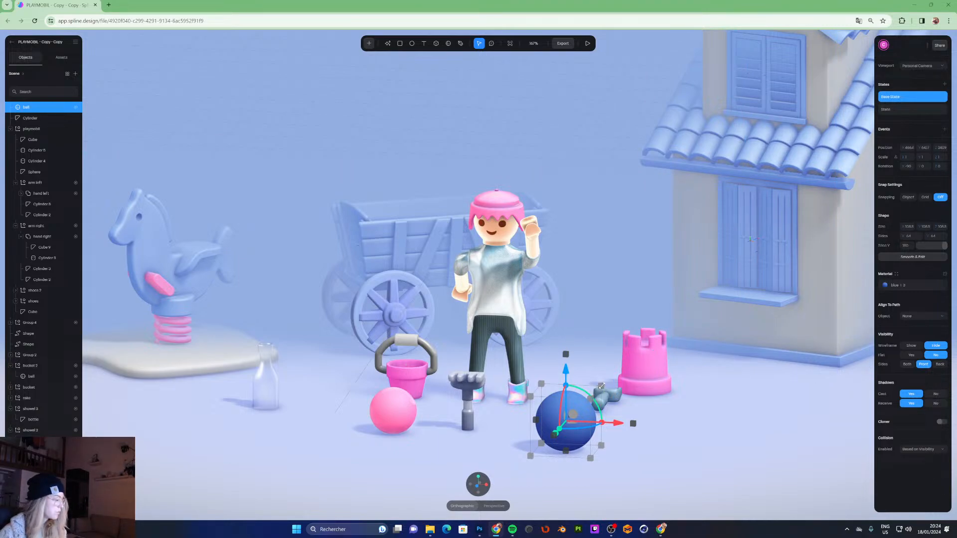
pyautogui.moveTo(602, 387); pyautogui.dragTo(565, 419)
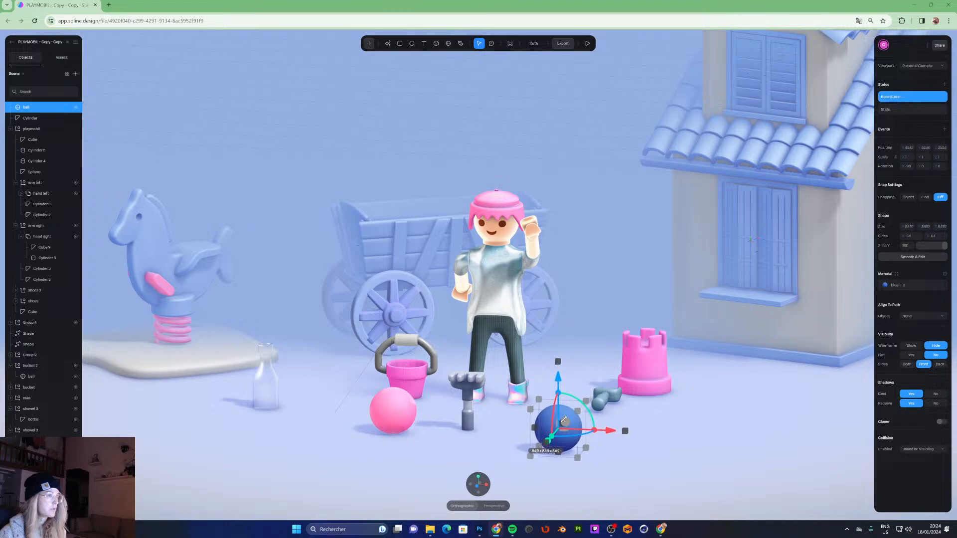
# - Switch to the new State and scale the blue ball up in it
pyautogui.click(885, 110)
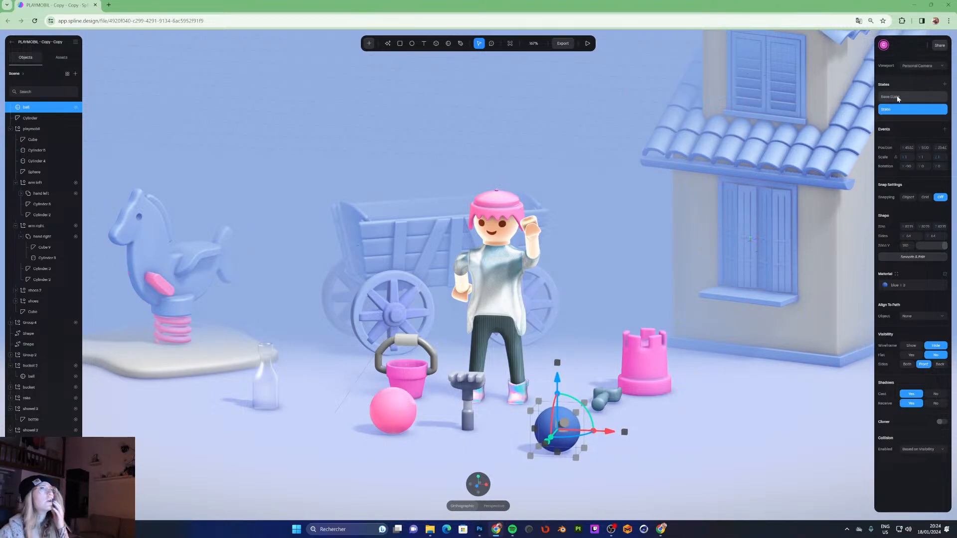
pyautogui.click(898, 98)
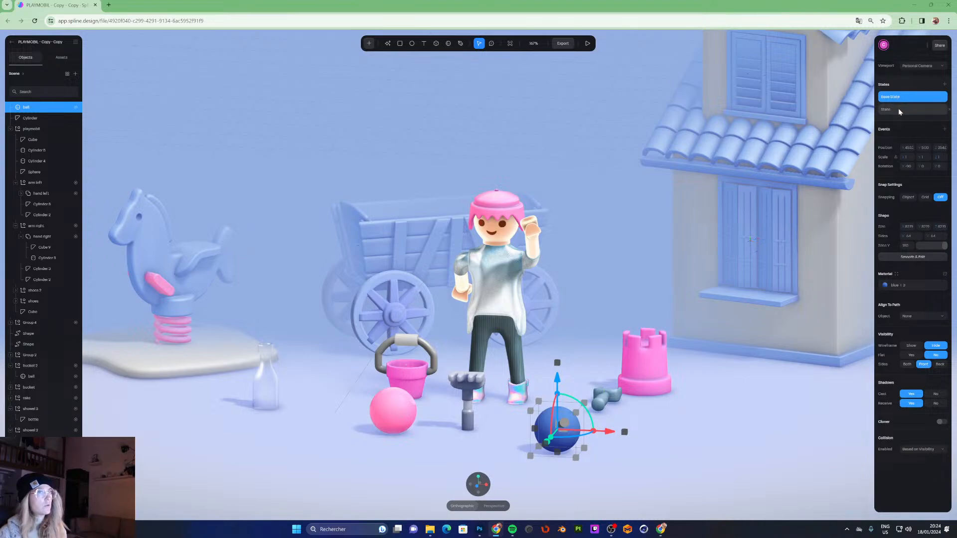
pyautogui.click(898, 109)
pyautogui.moveTo(586, 402); pyautogui.dragTo(635, 354)
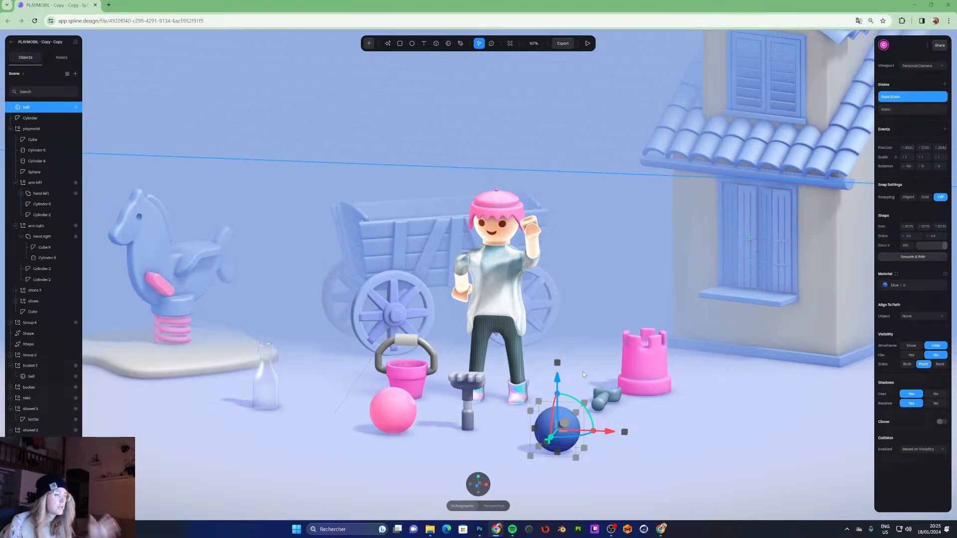
# - Nudge the blue ball's position in the new State while switching back and forth with the Base State
pyautogui.click(907, 110)
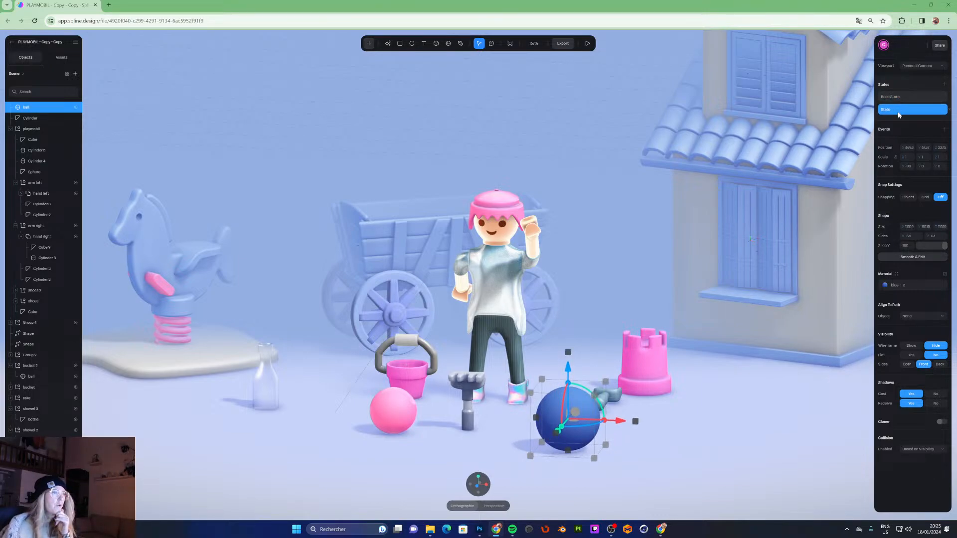
pyautogui.click(900, 98)
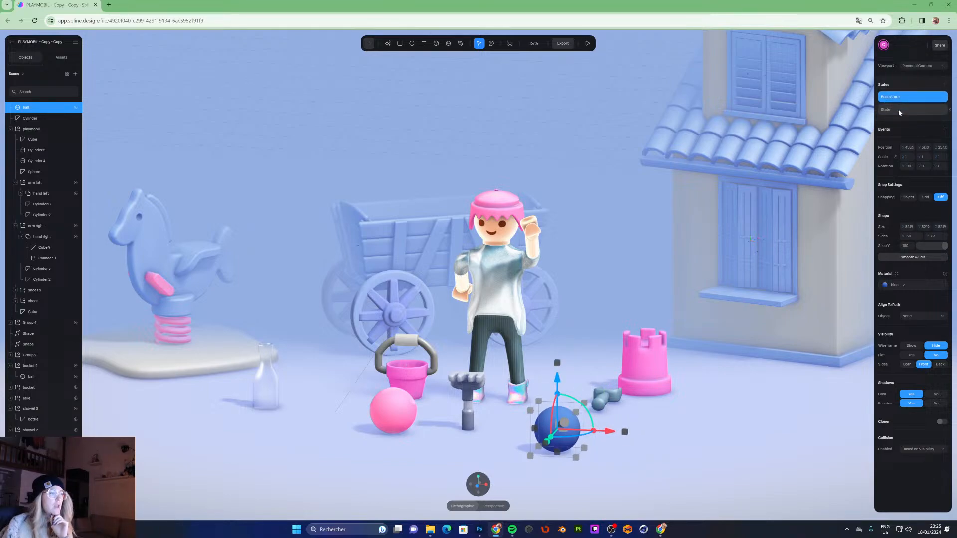
pyautogui.click(897, 111)
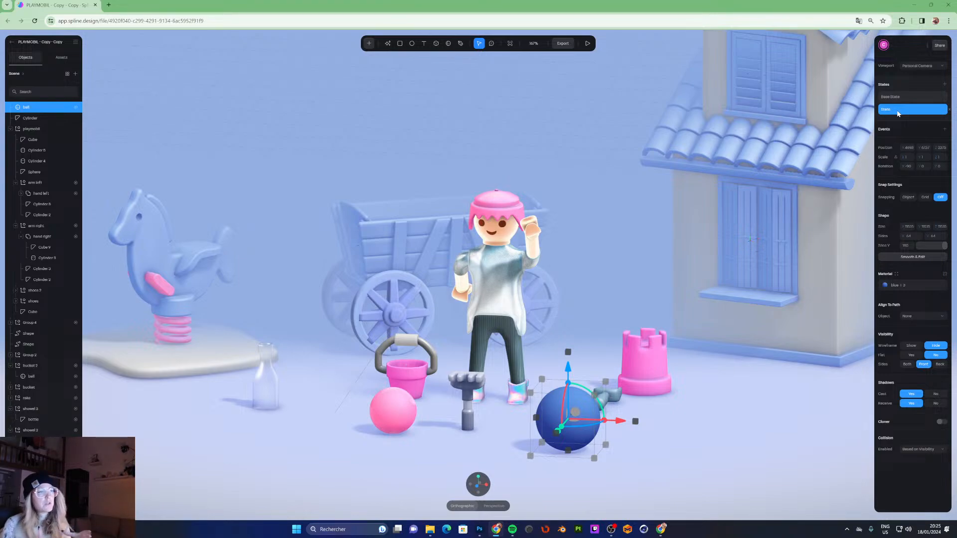
pyautogui.moveTo(620, 423); pyautogui.dragTo(602, 427)
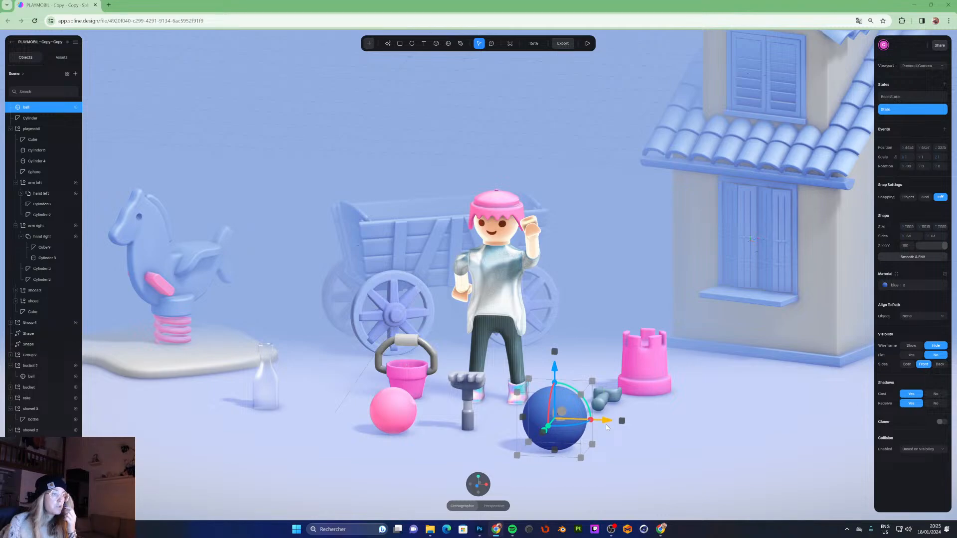
pyautogui.click(896, 97)
pyautogui.click(895, 109)
pyautogui.click(896, 98)
pyautogui.click(894, 110)
pyautogui.moveTo(610, 420); pyautogui.dragTo(618, 418)
# - Switch between the Base State and the new State to compare the ball's size
pyautogui.click(896, 97)
pyautogui.click(905, 110)
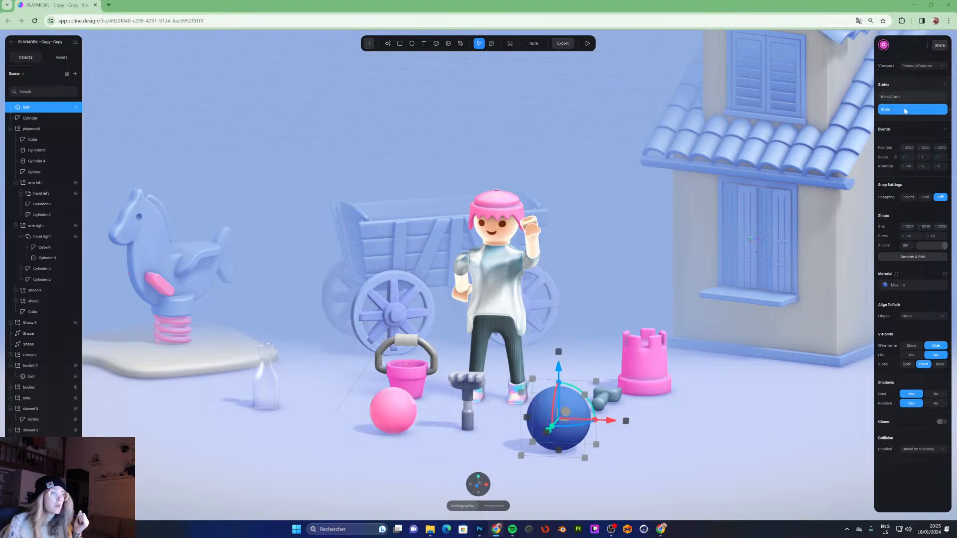
pyautogui.click(902, 97)
pyautogui.click(902, 107)
pyautogui.click(901, 98)
pyautogui.click(900, 110)
pyautogui.click(900, 98)
pyautogui.click(901, 111)
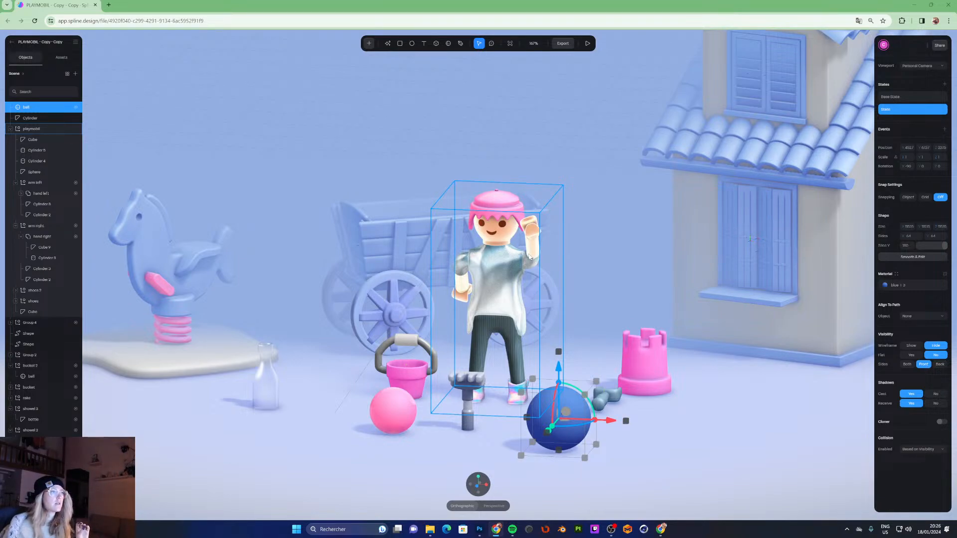
# - Add a Mouse Hover event to the blue ball
pyautogui.click(945, 130)
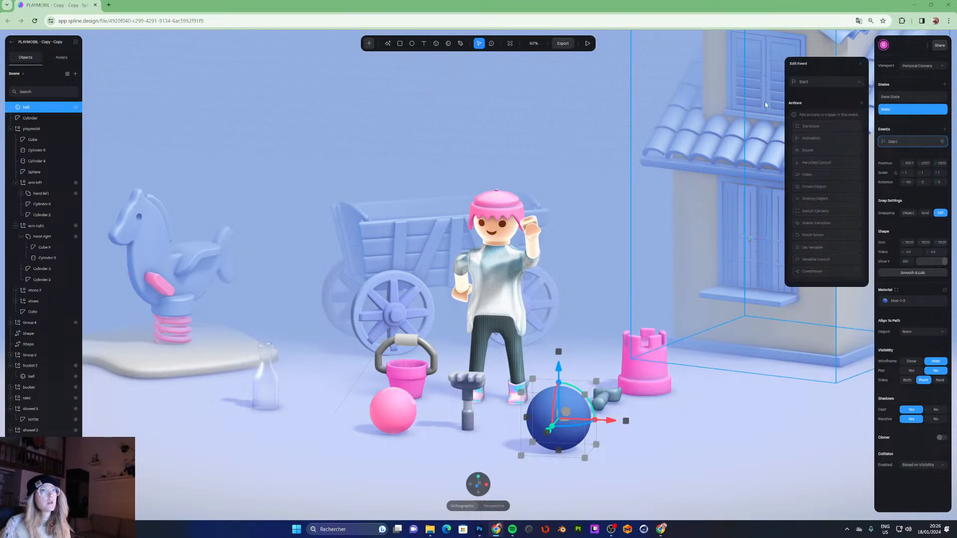
pyautogui.click(811, 82)
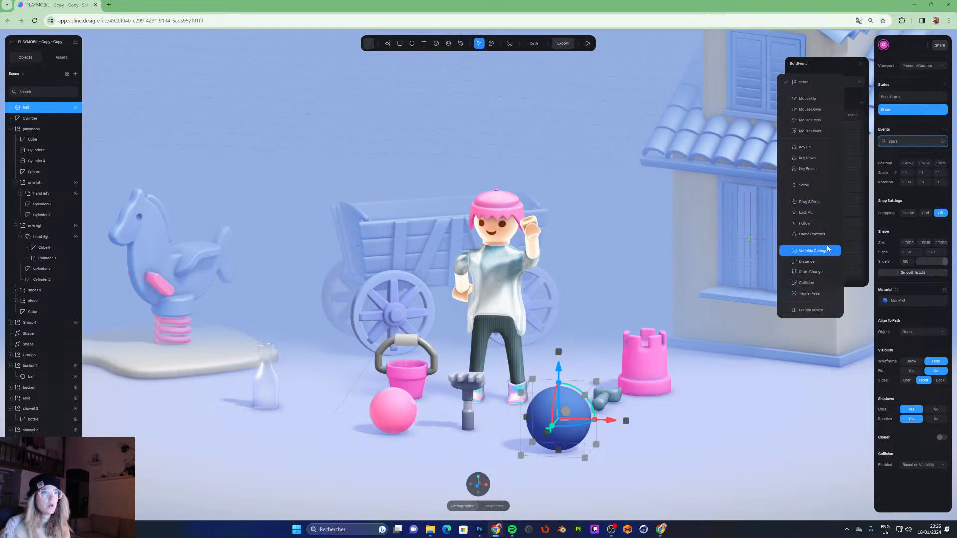
pyautogui.click(811, 131)
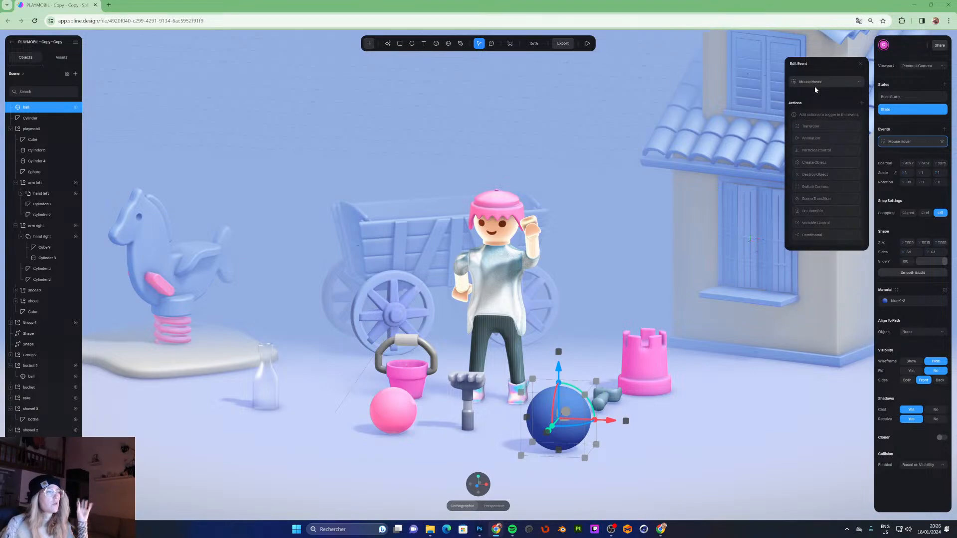
# - Add a Transition action to the hover event that goes to the new State
pyautogui.click(811, 127)
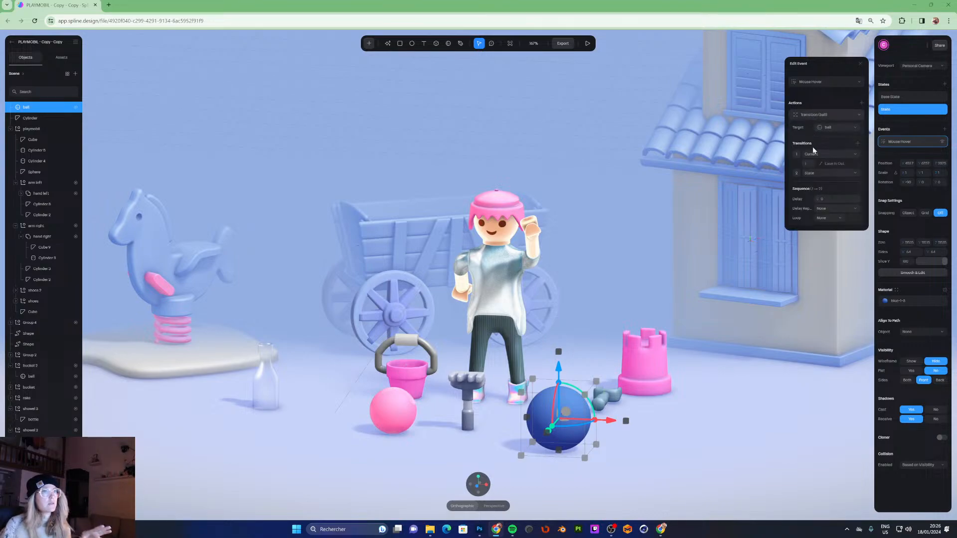
pyautogui.click(809, 173)
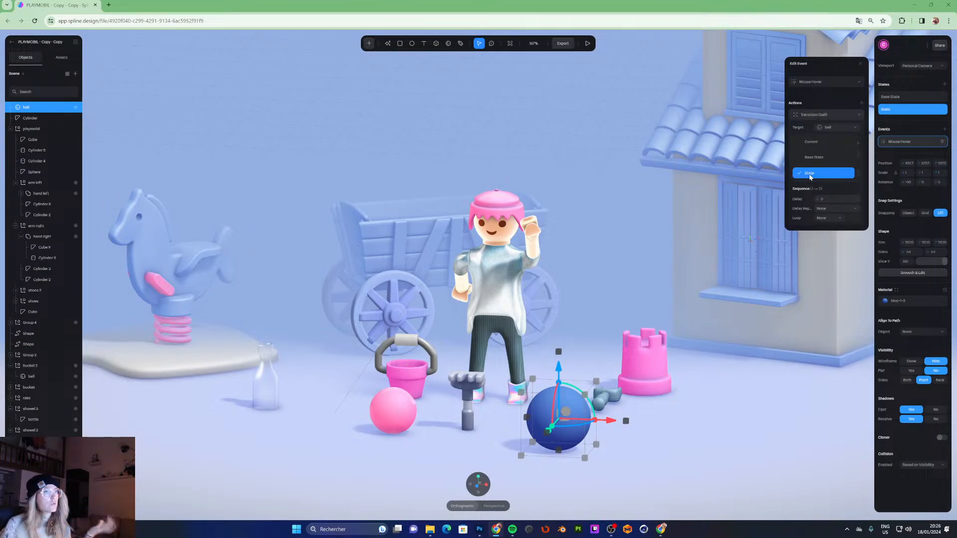
pyautogui.click(810, 175)
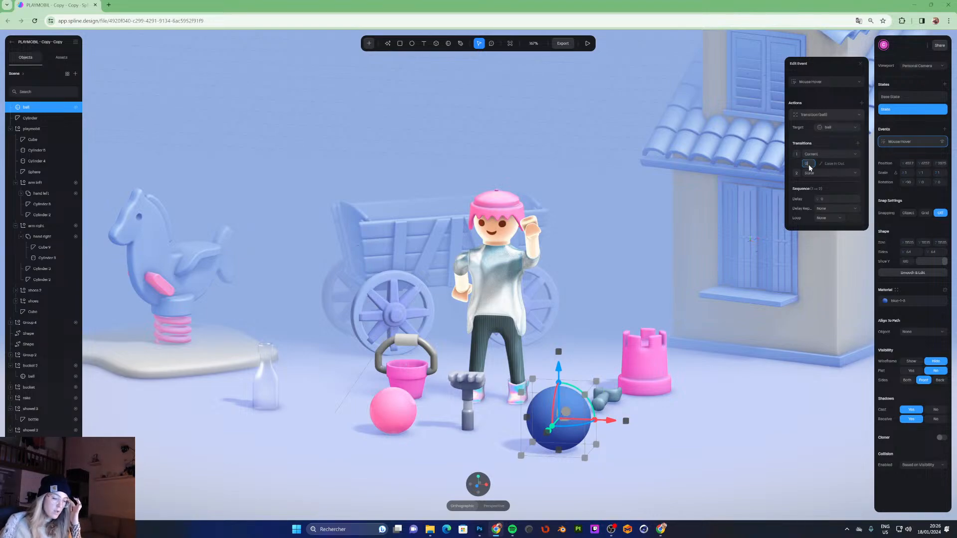
pyautogui.press('Return')
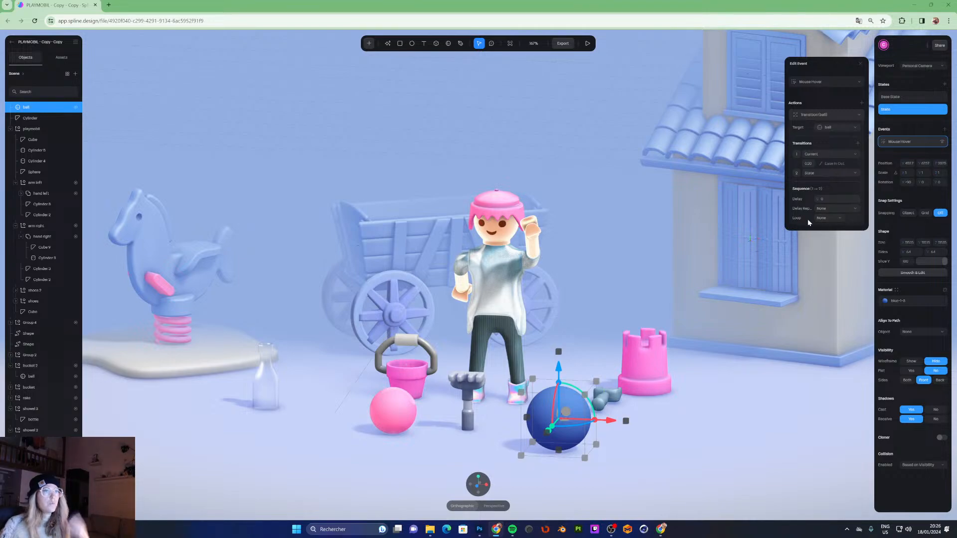
# - Preview the scene and hover over the blue ball to test the transition
pyautogui.click(588, 43)
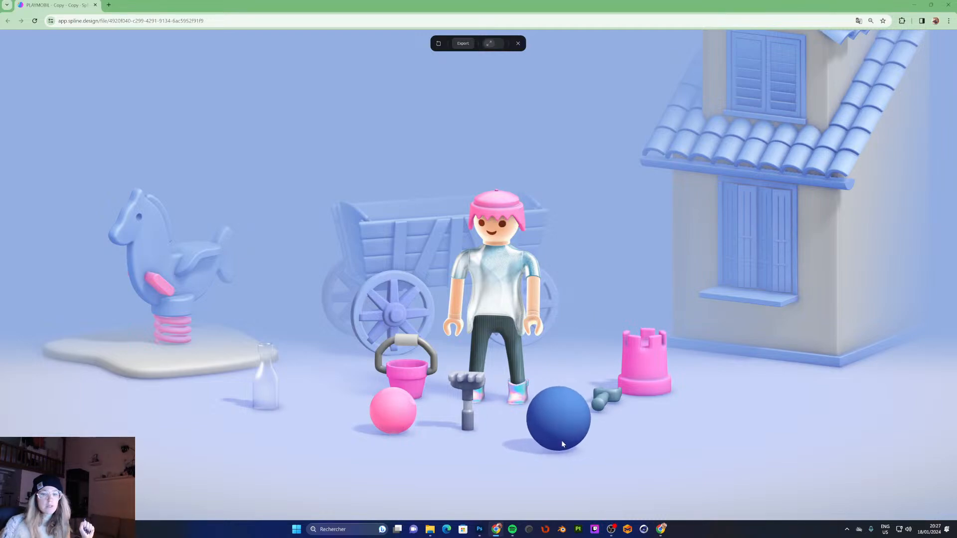
pyautogui.click(519, 43)
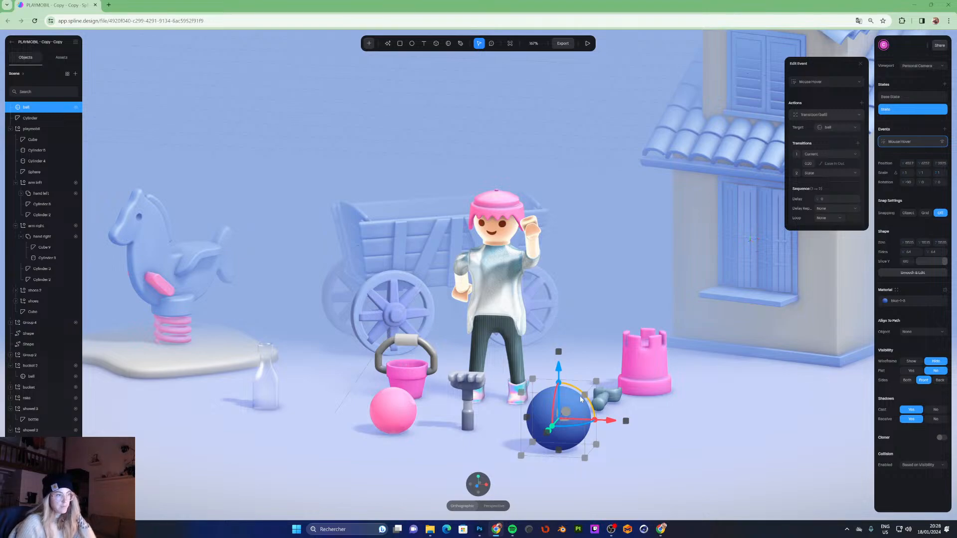
# - Add a Drag & Drop event to the ball with Drop enabled, dropping to Surface and auto-orient turned off
pyautogui.click(944, 130)
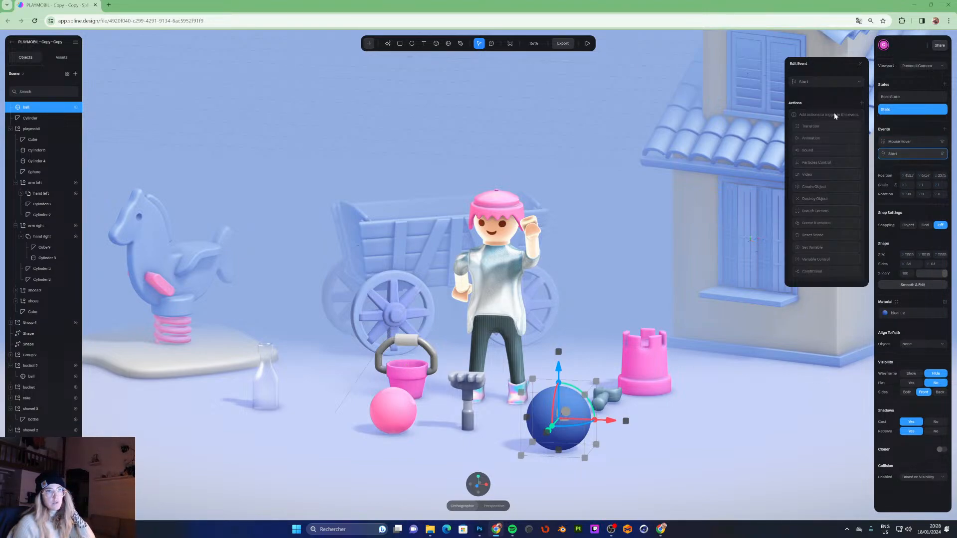
pyautogui.click(826, 82)
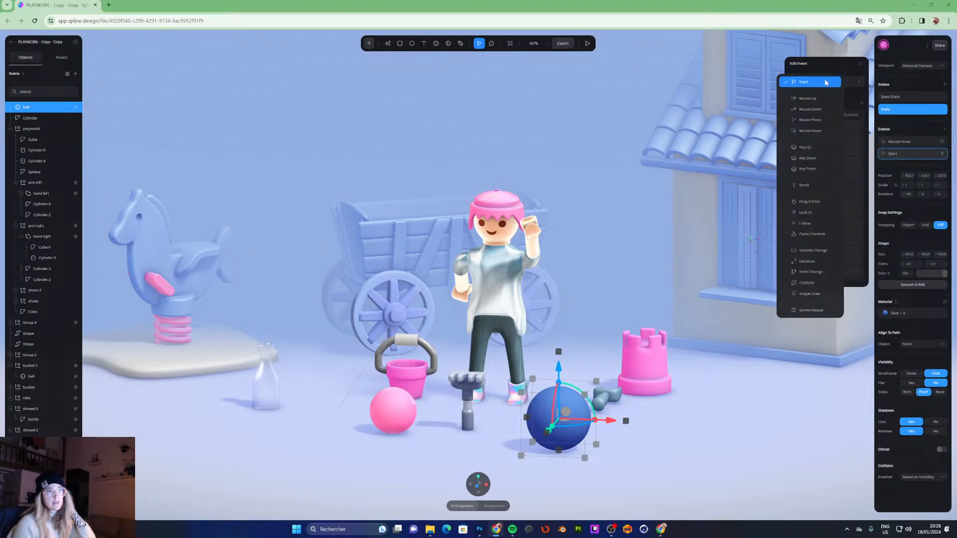
pyautogui.click(809, 201)
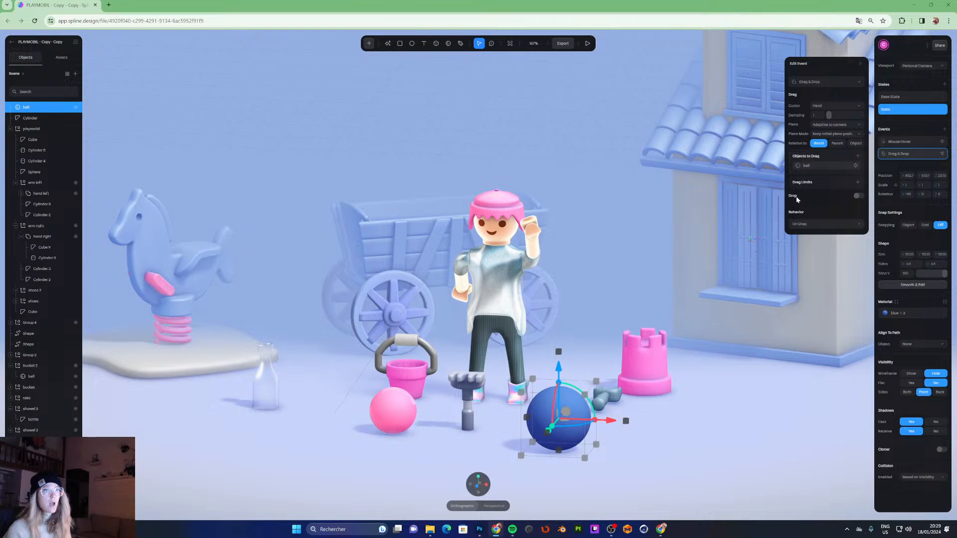
pyautogui.click(858, 195)
pyautogui.click(833, 206)
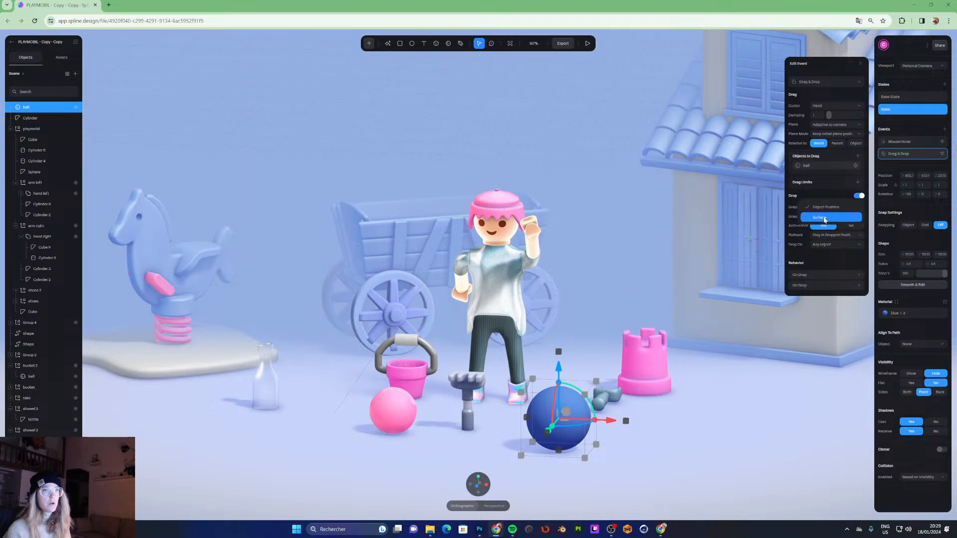
pyautogui.click(824, 218)
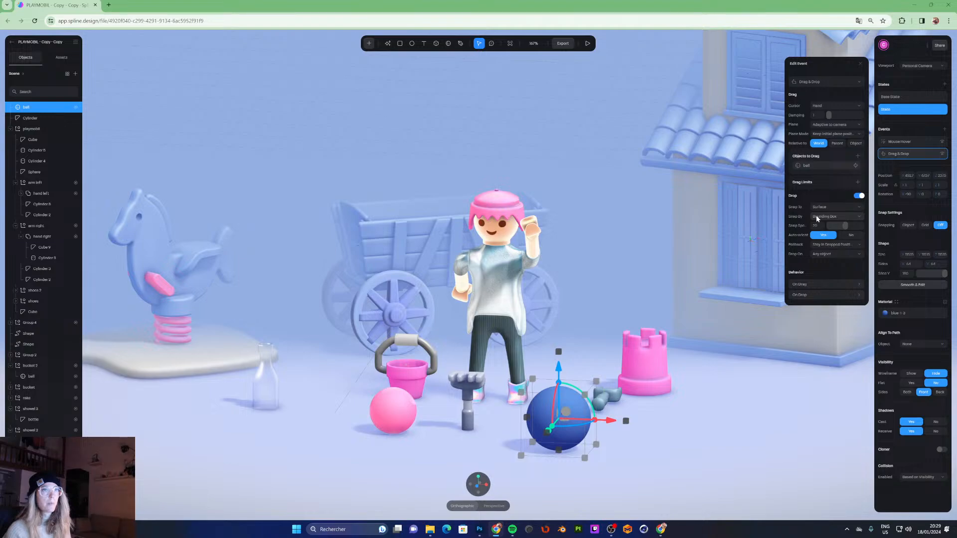
pyautogui.click(851, 235)
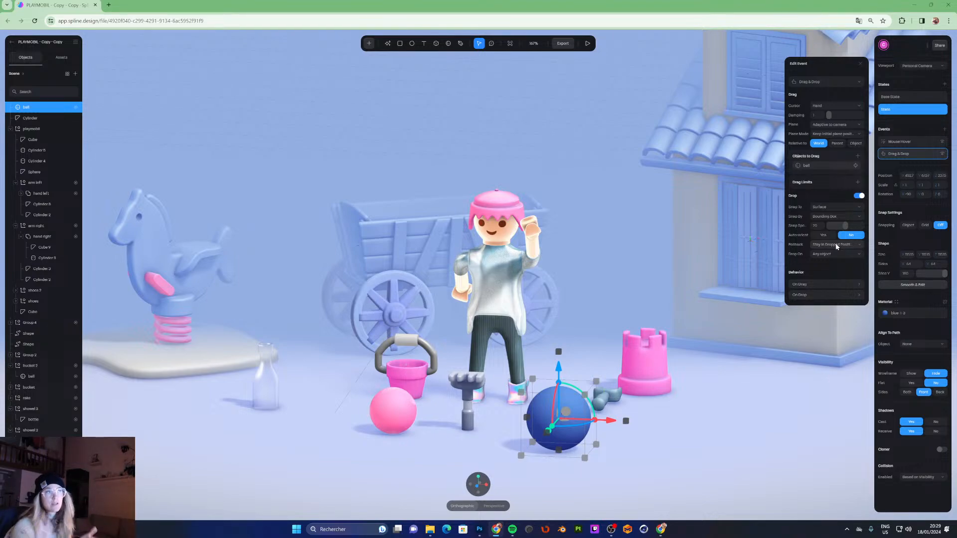
# - Preview the scene by dragging the blue ball, and remove the ball's Drag & Drop event
pyautogui.click(588, 43)
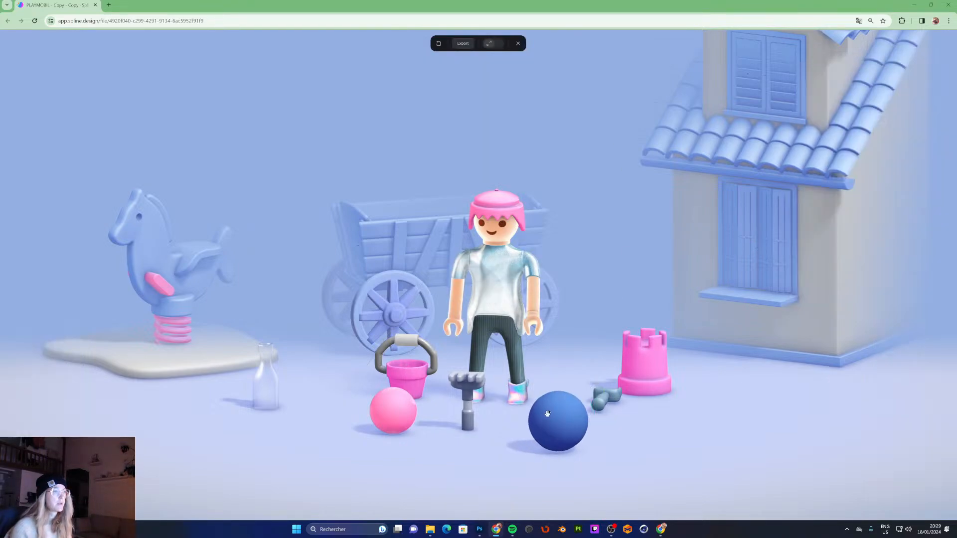
pyautogui.moveTo(556, 420); pyautogui.dragTo(797, 413)
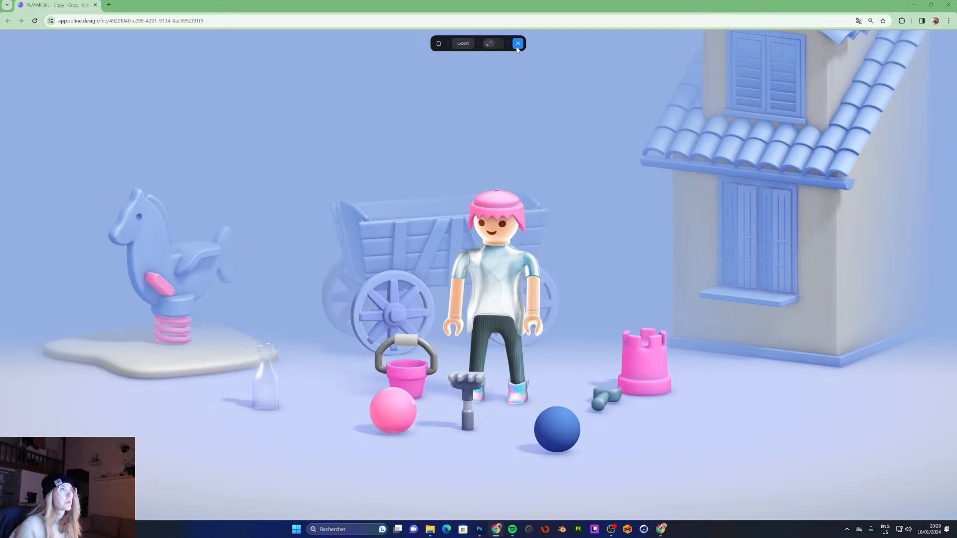
pyautogui.press('Escape')
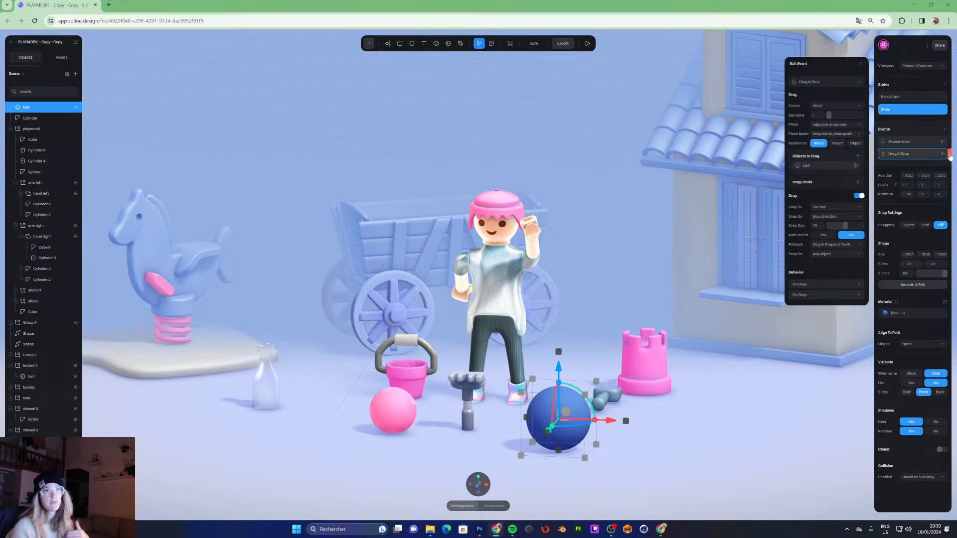
pyautogui.click(950, 155)
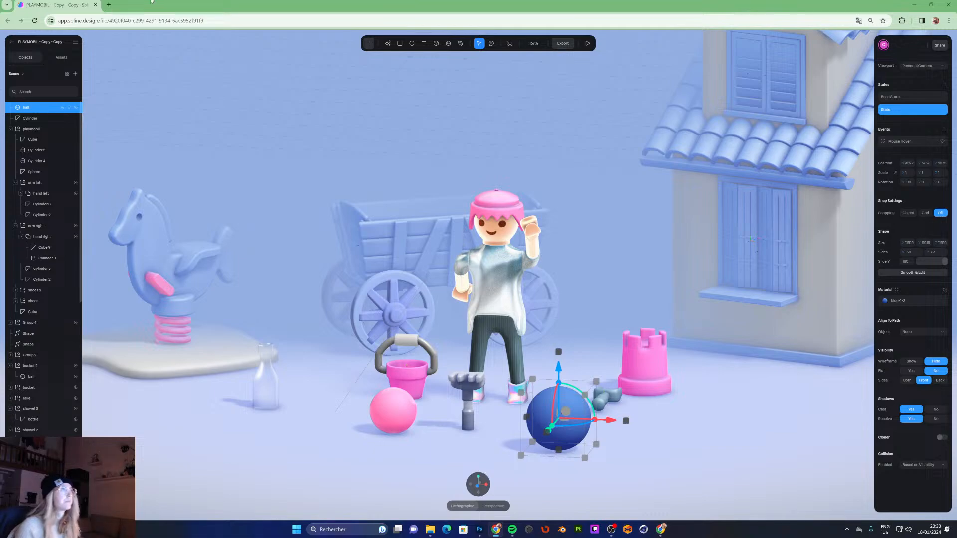
# - Insert a new empty object into the scene from the create-object menu
pyautogui.click(369, 44)
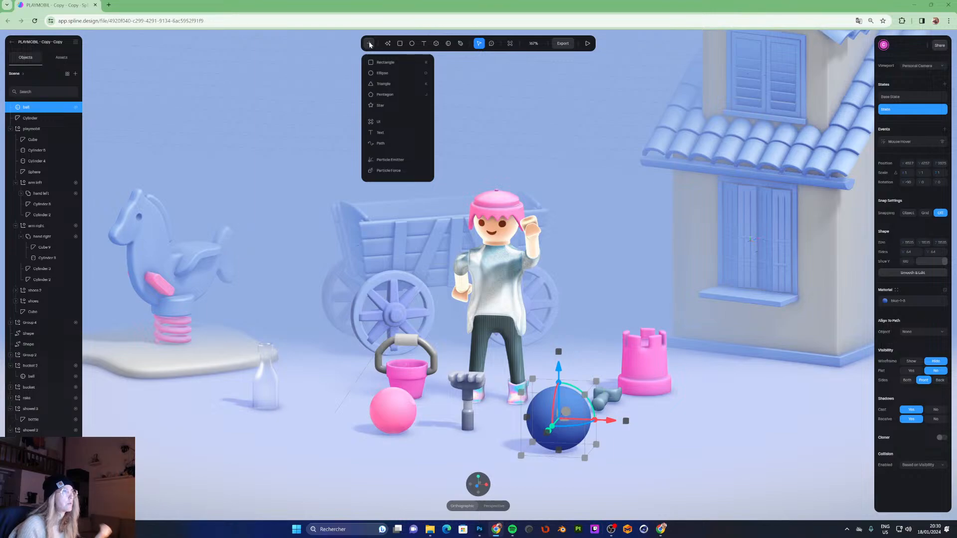
pyautogui.scroll(-1, 398, 137)
pyautogui.scroll(1, 397, 139)
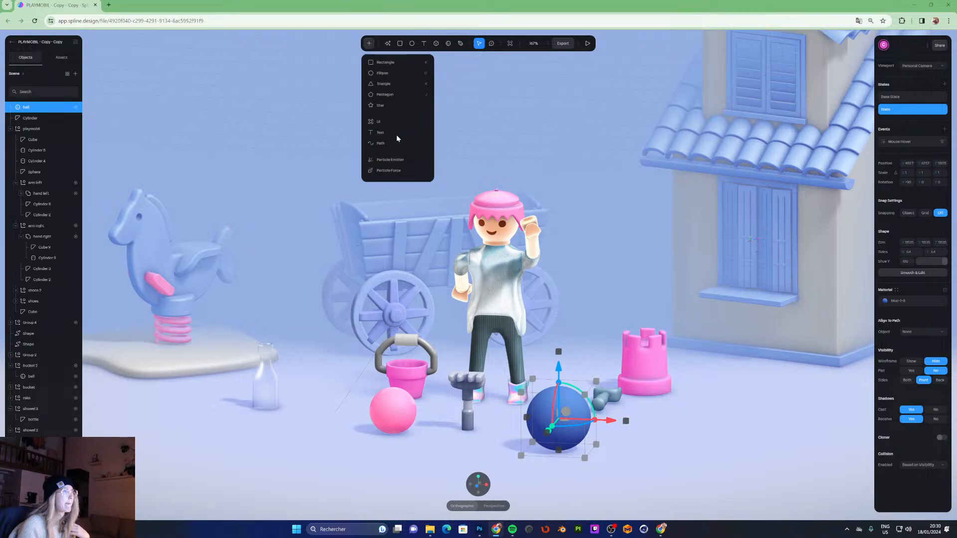
pyautogui.scroll(-4, 397, 138)
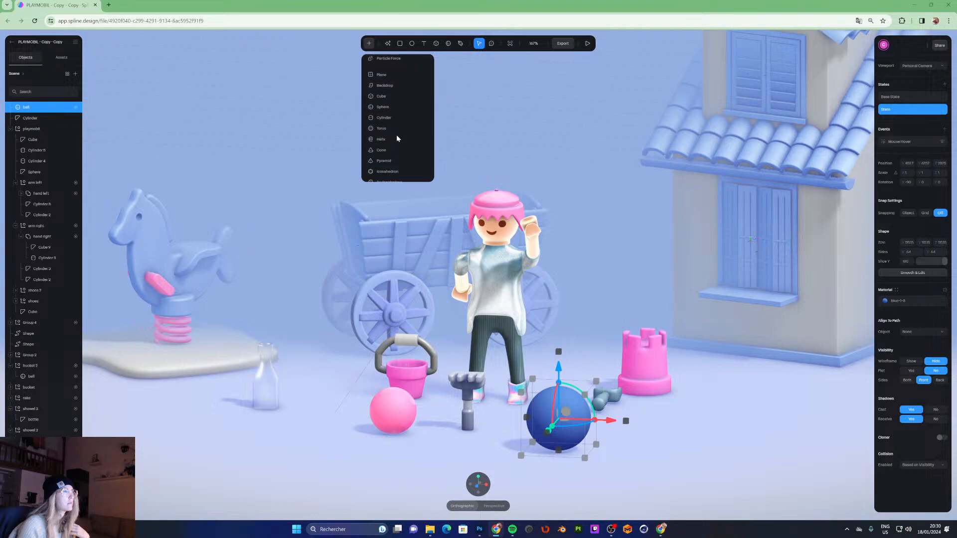
pyautogui.click(392, 129)
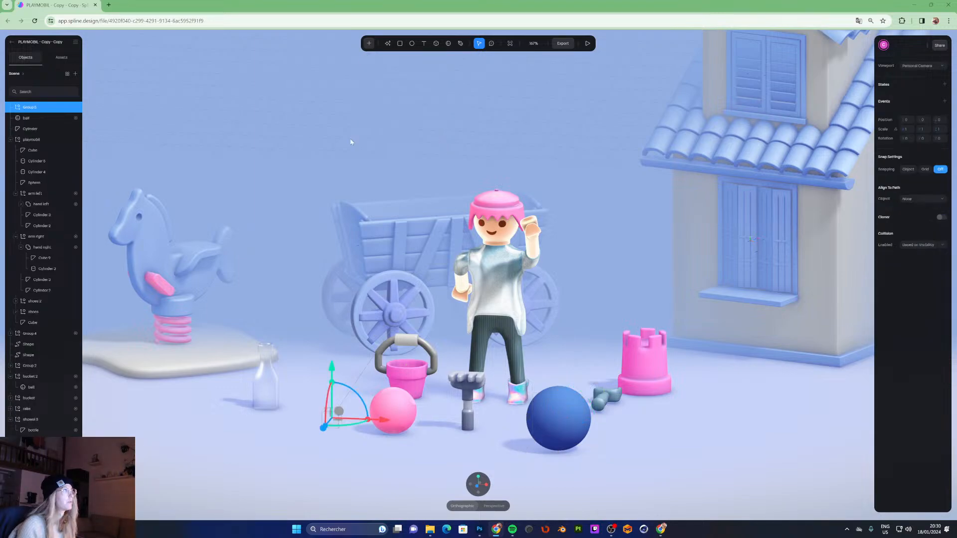
# - Rename the new empty object to bucket
pyautogui.doubleClick(39, 108)
pyautogui.write('b')
pyautogui.press('Return')
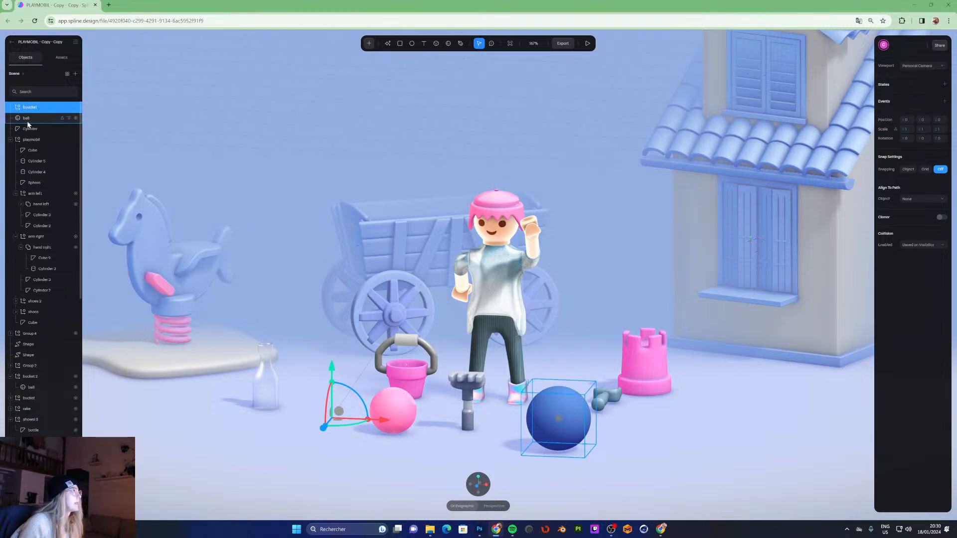
# - Move the ball inside the bucket object in the object hierarchy
pyautogui.click(27, 120)
pyautogui.moveTo(27, 120); pyautogui.dragTo(27, 107)
pyautogui.doubleClick(36, 107)
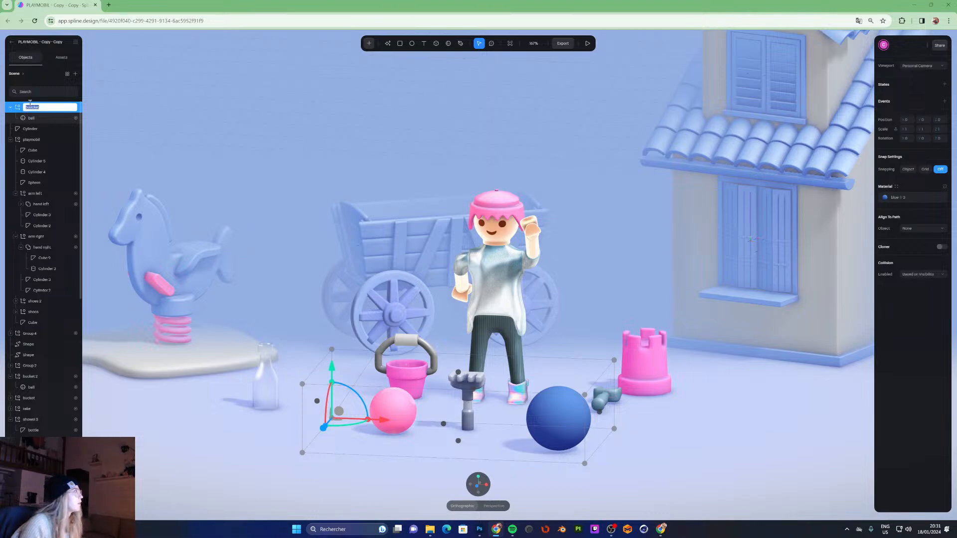
pyautogui.click(37, 107)
pyautogui.press('BackSpace')
pyautogui.press('Return')
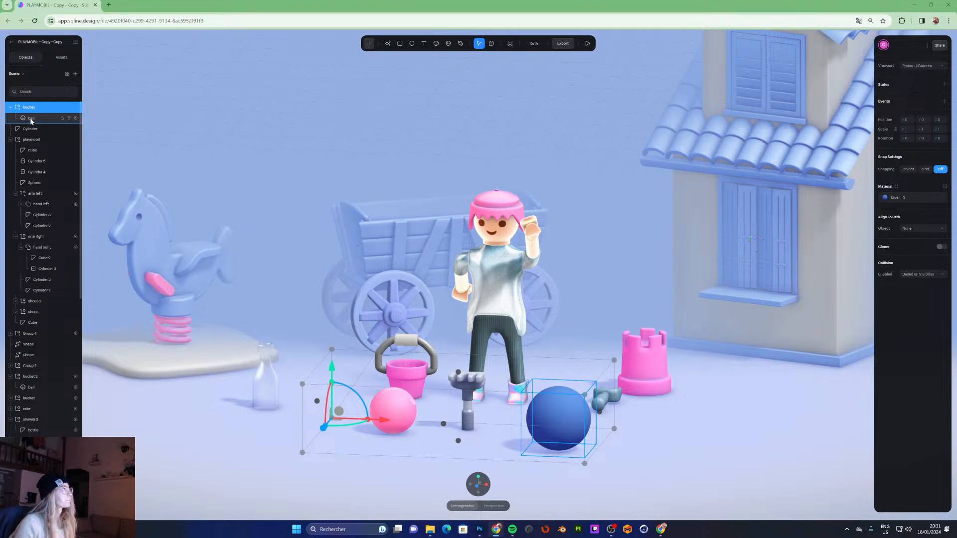
# - Reorder the hierarchy so the bucket object becomes a child of the ball
pyautogui.click(31, 120)
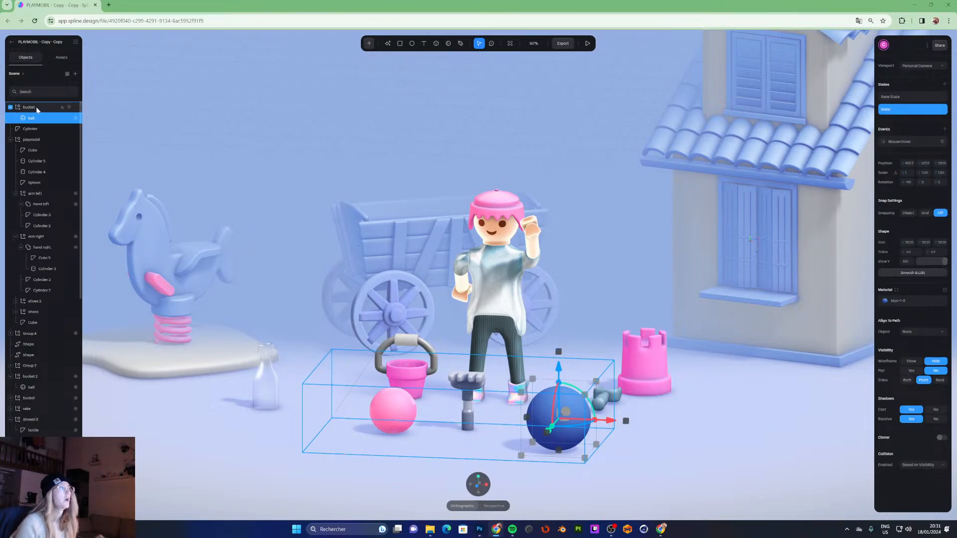
pyautogui.click(30, 108)
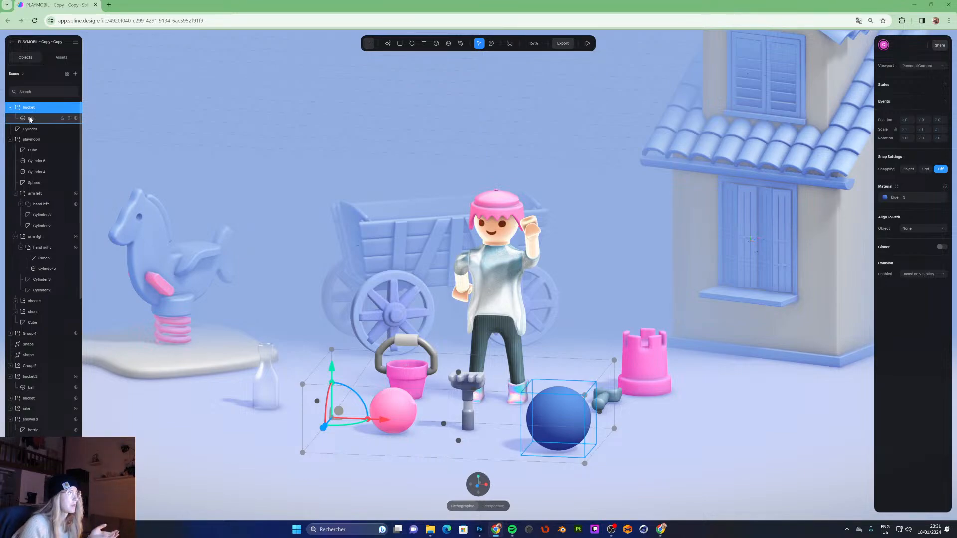
pyautogui.moveTo(30, 119); pyautogui.dragTo(33, 105)
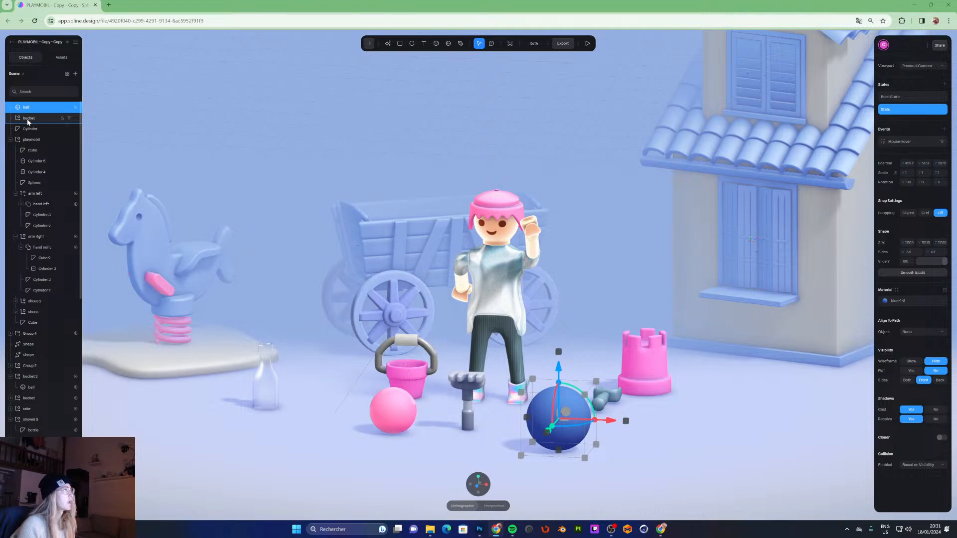
pyautogui.click(29, 120)
pyautogui.moveTo(30, 110); pyautogui.dragTo(30, 108)
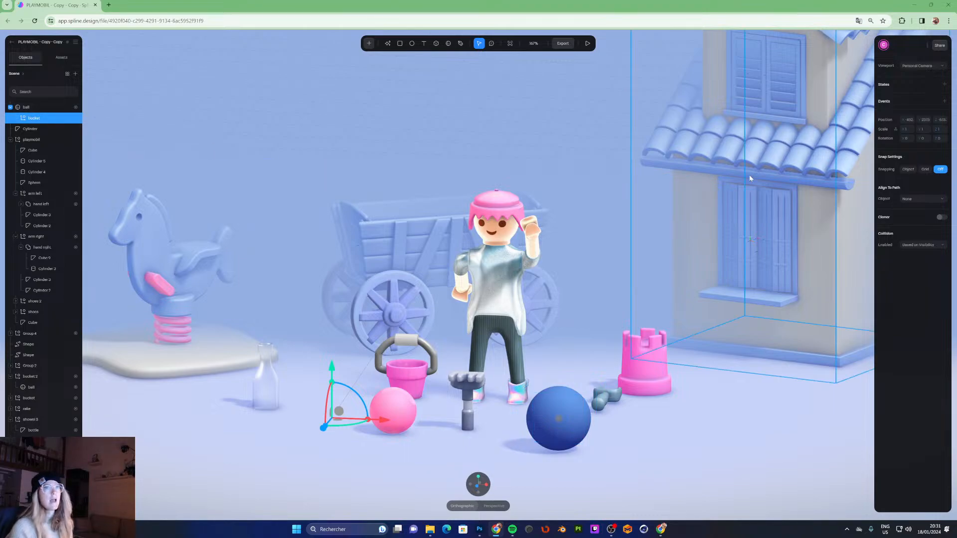
# - Set the bucket object's position to 0, 0, 0 to centre it on the ball
pyautogui.click(909, 121)
pyautogui.write('0')
pyautogui.press('Tab')
pyautogui.write('0')
pyautogui.press('Tab')
pyautogui.write('0')
pyautogui.press('Return')
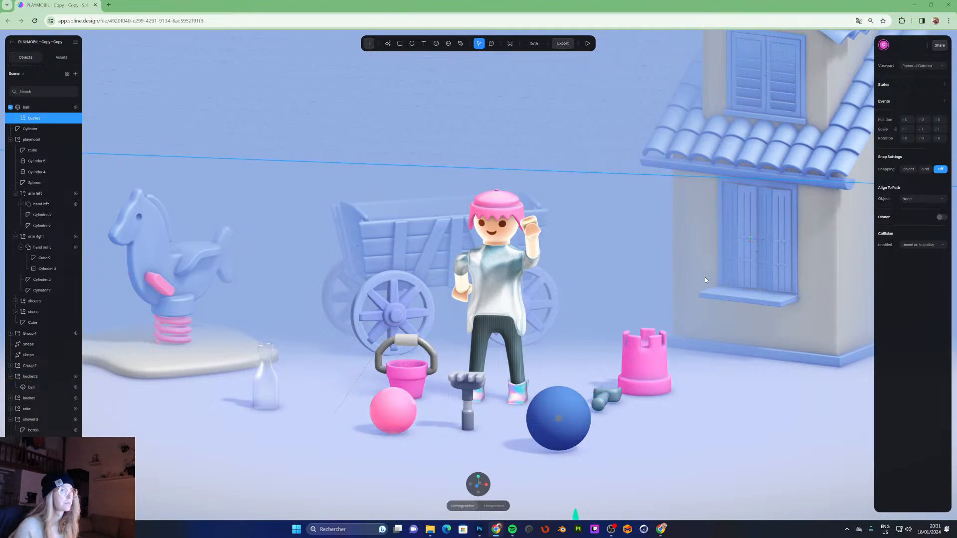
# - Move the bucket object's pivot down to the bottom of the ball using the top and front views
pyautogui.click(36, 108)
pyautogui.click(31, 120)
pyautogui.scroll(-4, 611, 252)
pyautogui.scroll(-3, 611, 252)
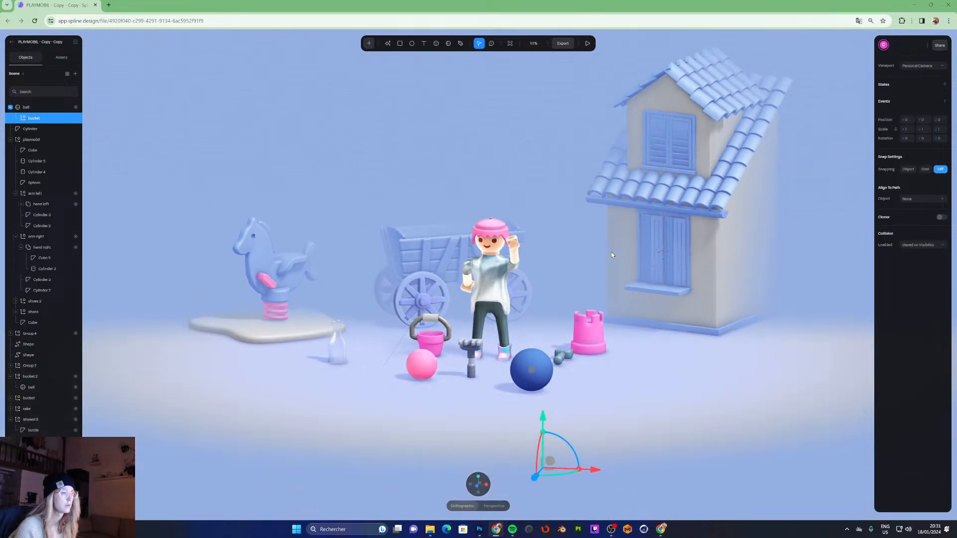
pyautogui.click(480, 478)
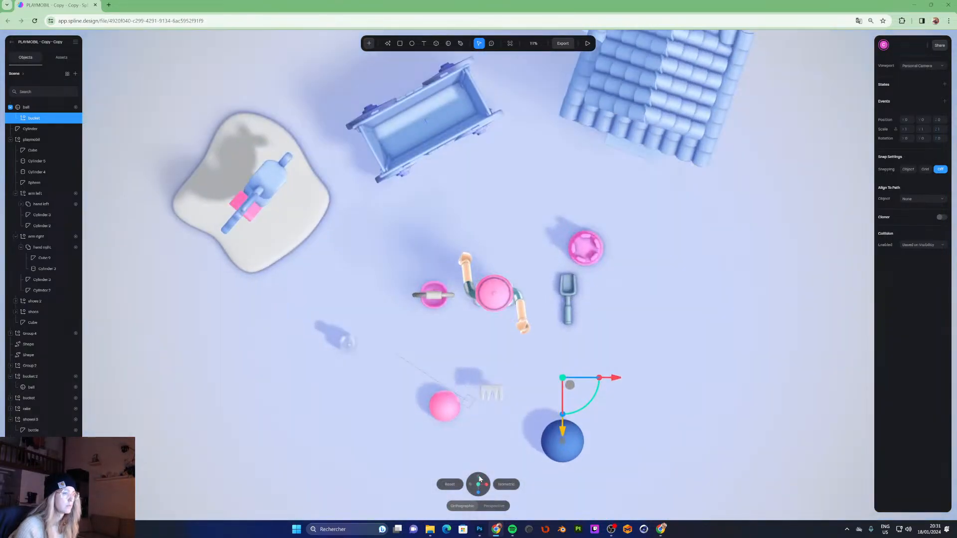
pyautogui.click(25, 111)
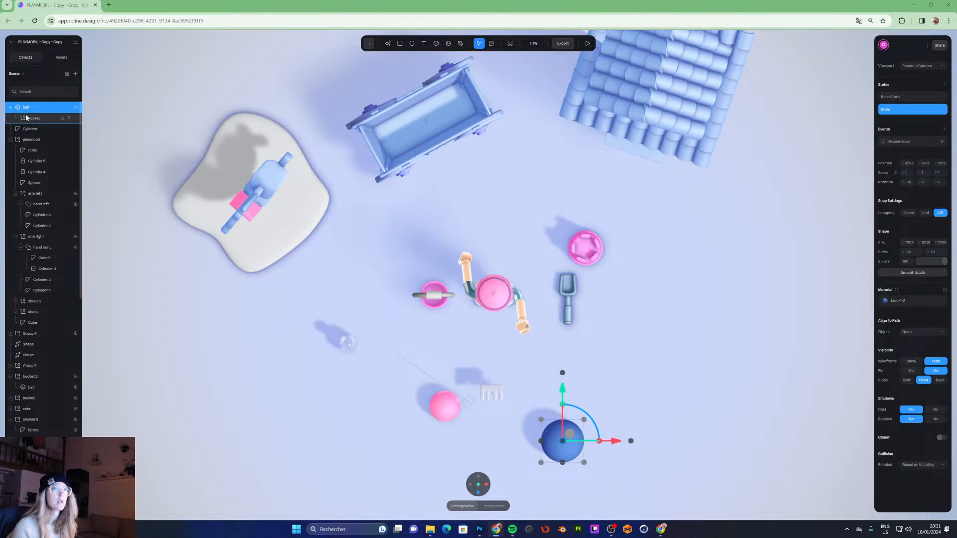
pyautogui.click(28, 120)
pyautogui.moveTo(562, 431); pyautogui.dragTo(558, 494)
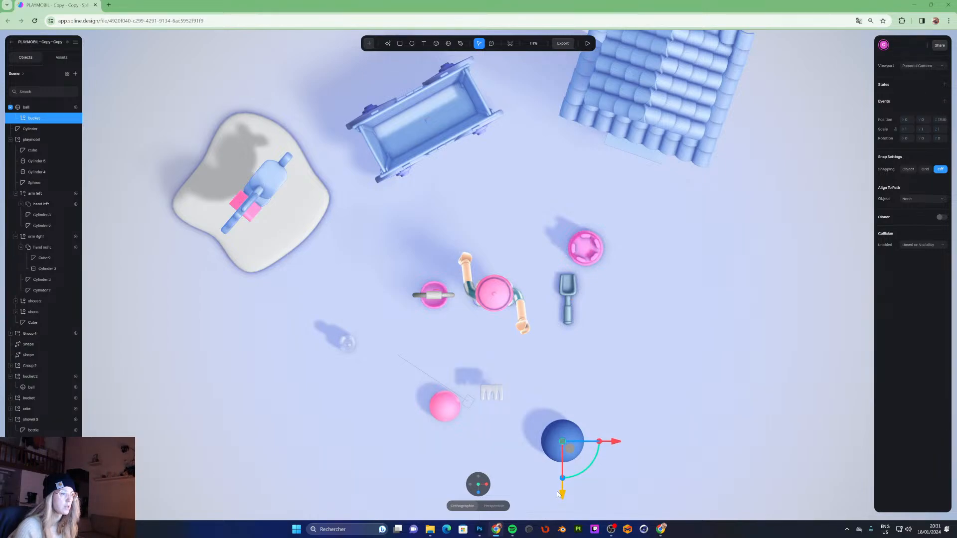
pyautogui.click(477, 491)
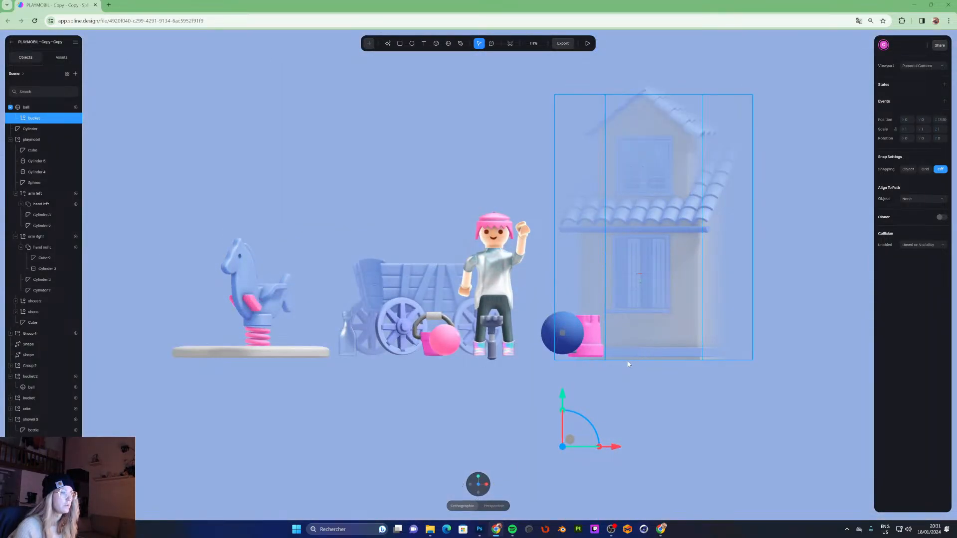
pyautogui.moveTo(566, 401); pyautogui.dragTo(576, 308)
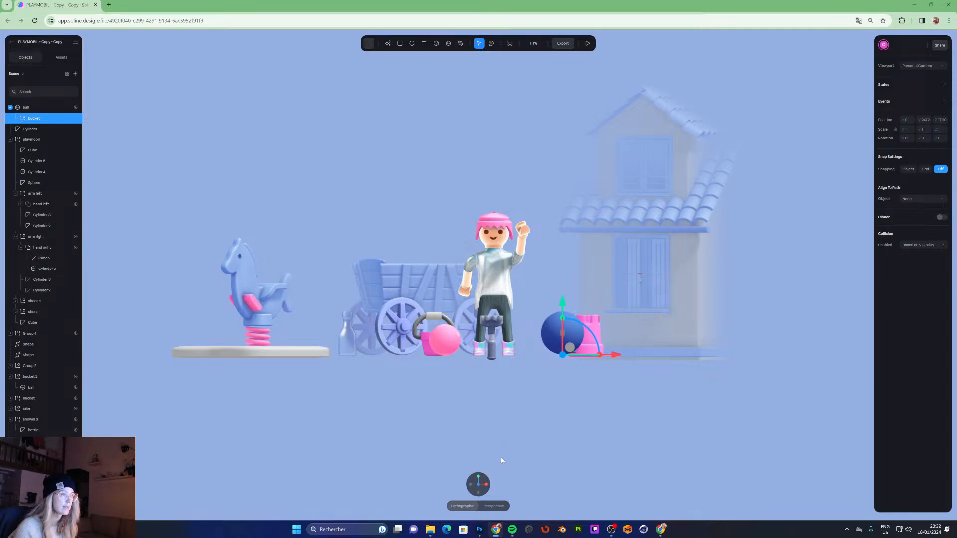
pyautogui.moveTo(589, 371); pyautogui.dragTo(555, 401, button='middle')
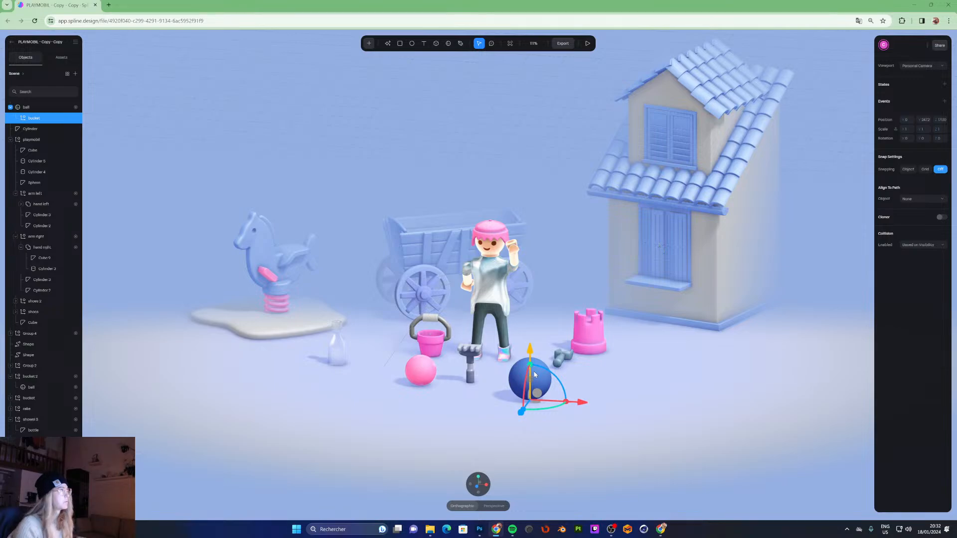
# - Nest the ball back inside the bucket object and preview the scene
pyautogui.moveTo(28, 121)
pyautogui.mouseDown()
pyautogui.moveTo(29, 103)
pyautogui.moveTo(37, 108)
pyautogui.mouseUp()
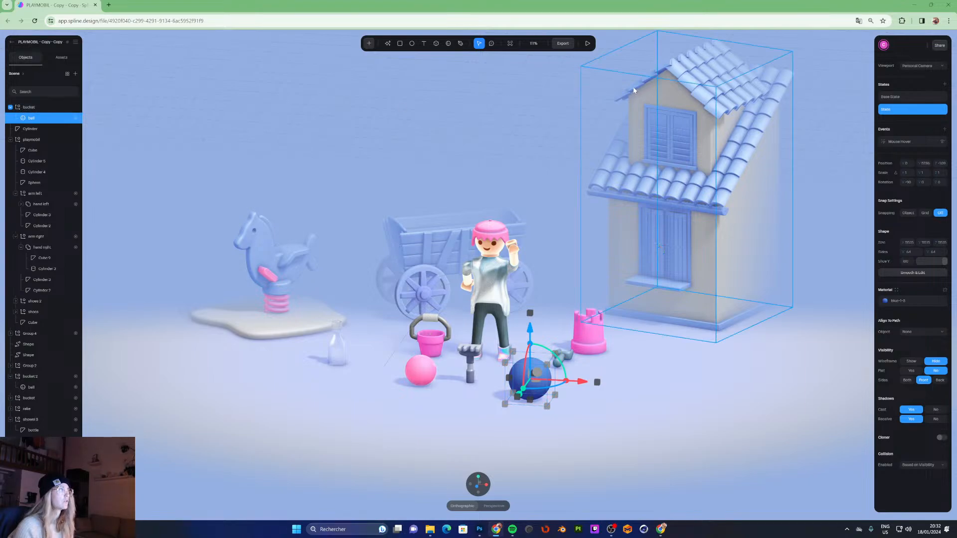
pyautogui.click(588, 43)
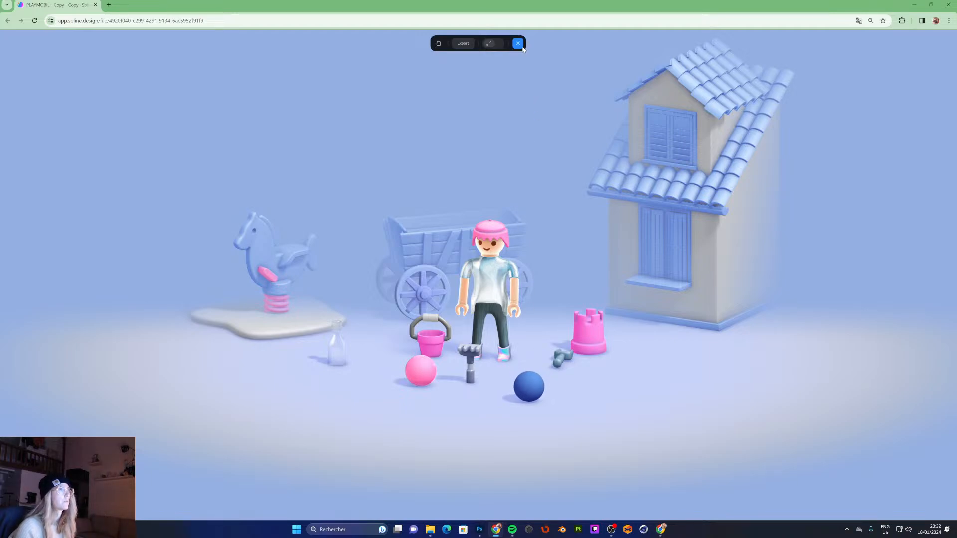
pyautogui.press('Escape')
# - Add a Drag & Drop event to the bucket object and preview the scene
pyautogui.click(38, 108)
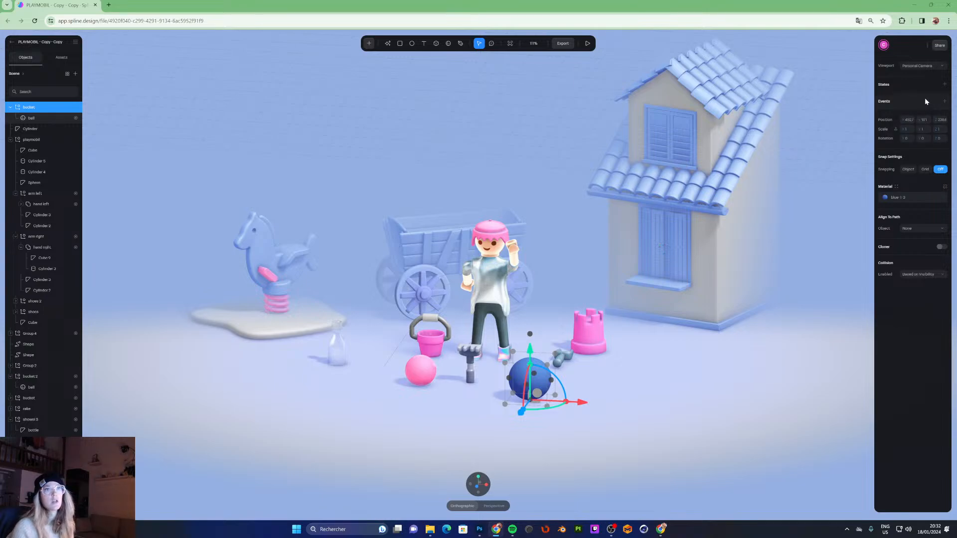
pyautogui.click(945, 102)
pyautogui.click(823, 82)
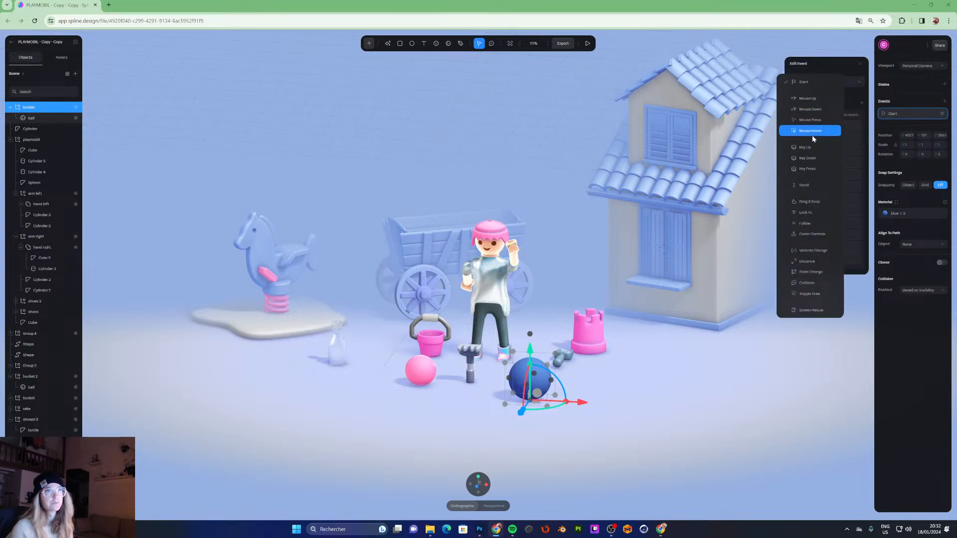
pyautogui.click(817, 202)
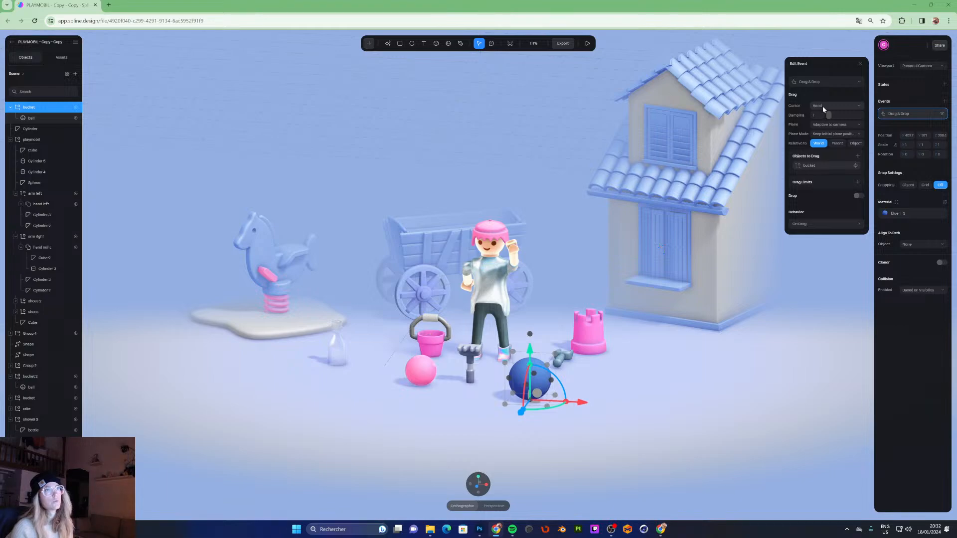
pyautogui.click(588, 43)
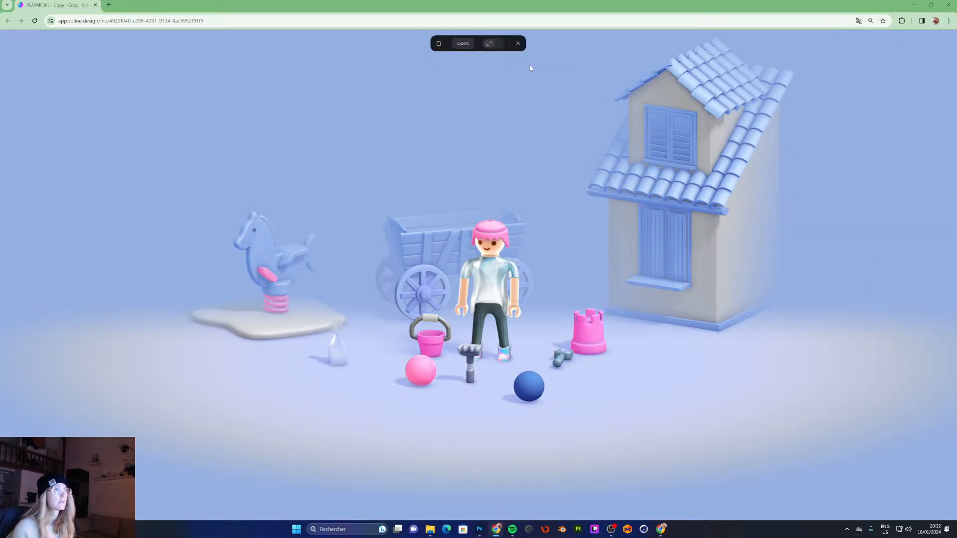
pyautogui.press('Escape')
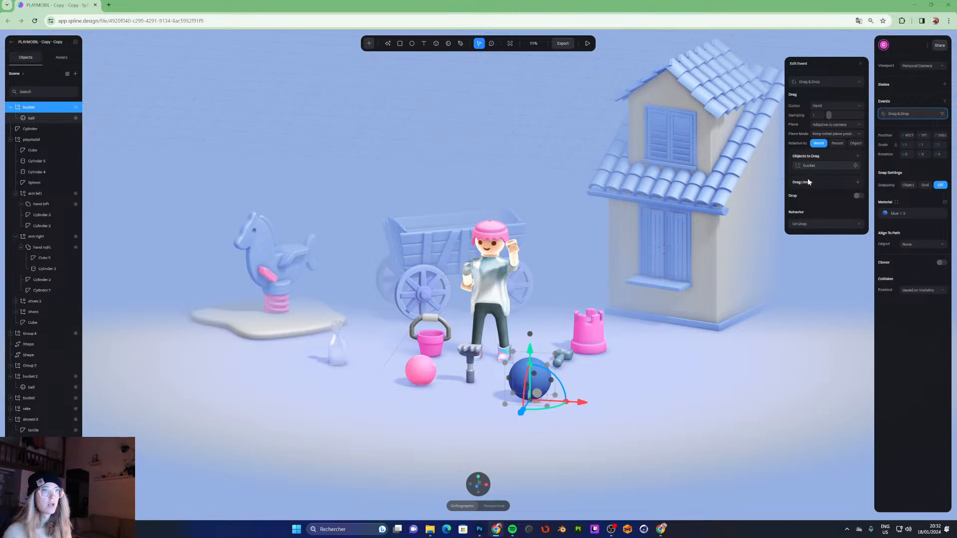
# - Enable Drop for the event, dropping to Surface by bounding box with auto-orient set to No
pyautogui.click(858, 197)
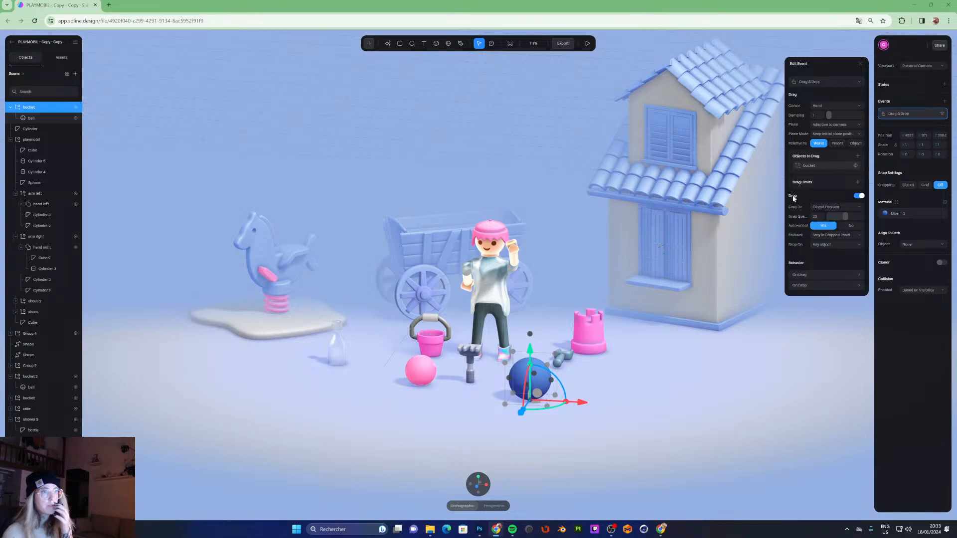
pyautogui.click(829, 207)
pyautogui.click(828, 218)
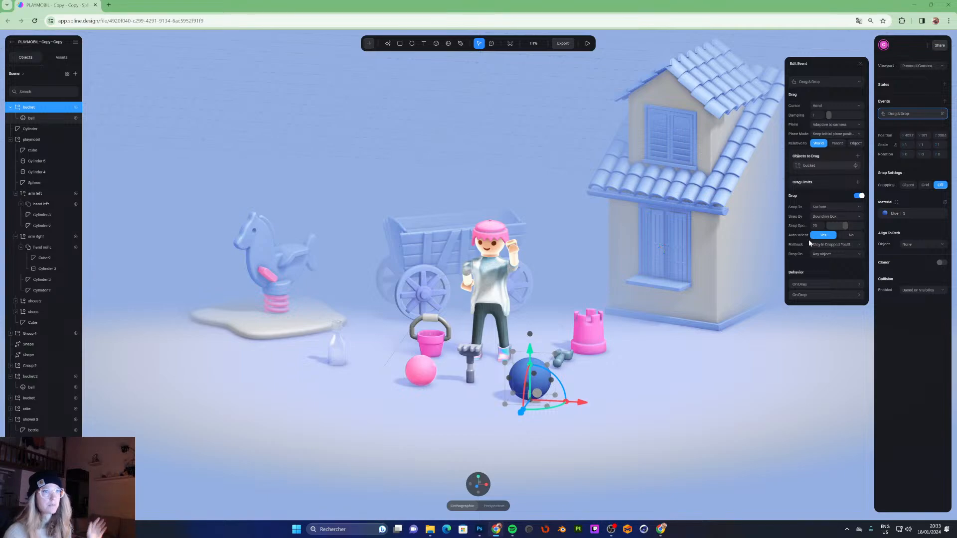
pyautogui.click(847, 236)
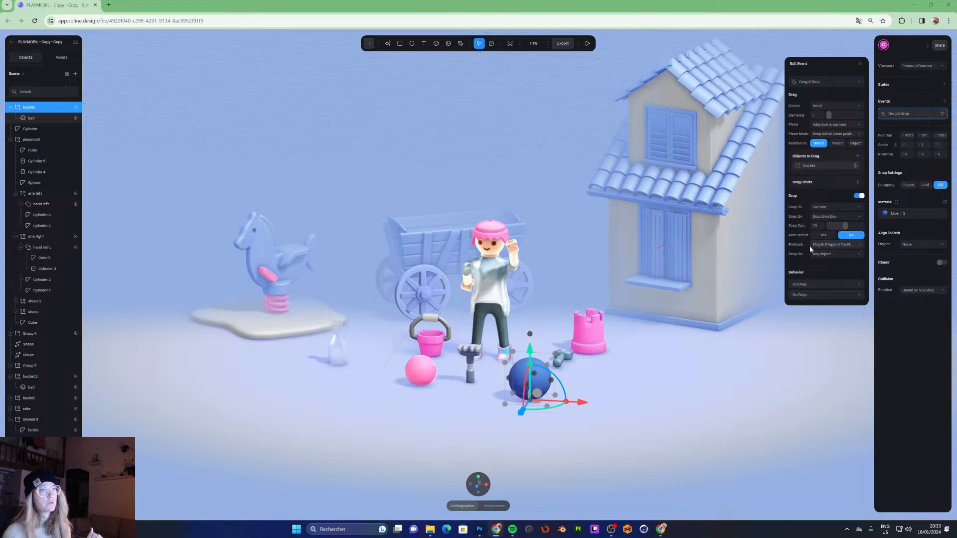
# - Preview the scene and drag the blue ball to test dropping
pyautogui.click(588, 44)
pyautogui.moveTo(528, 388); pyautogui.dragTo(686, 385)
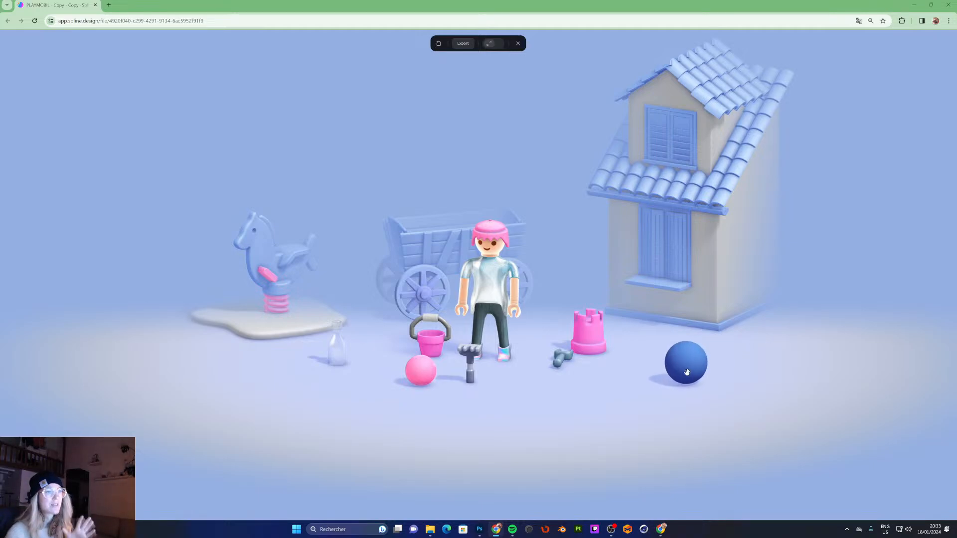
pyautogui.moveTo(690, 368); pyautogui.dragTo(645, 384)
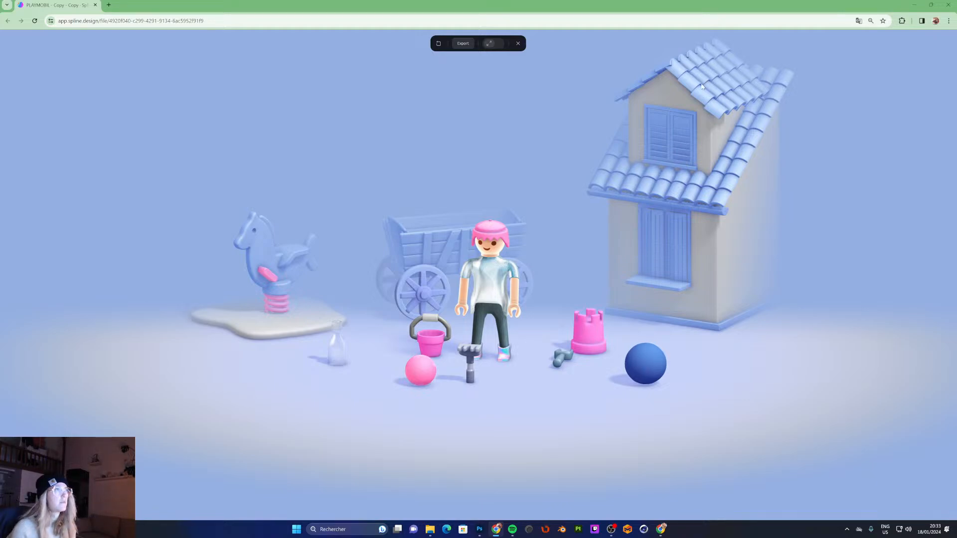
pyautogui.press('Escape')
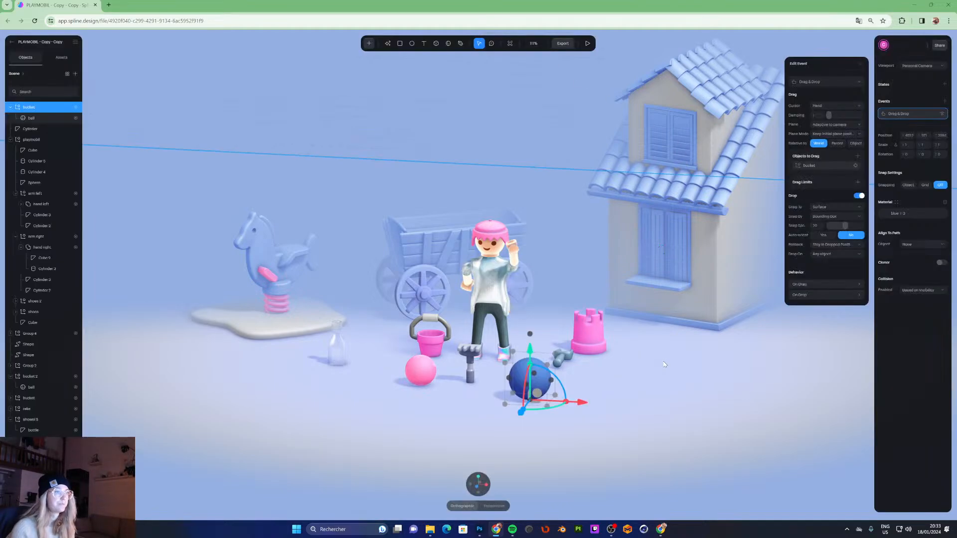
pyautogui.click(820, 285)
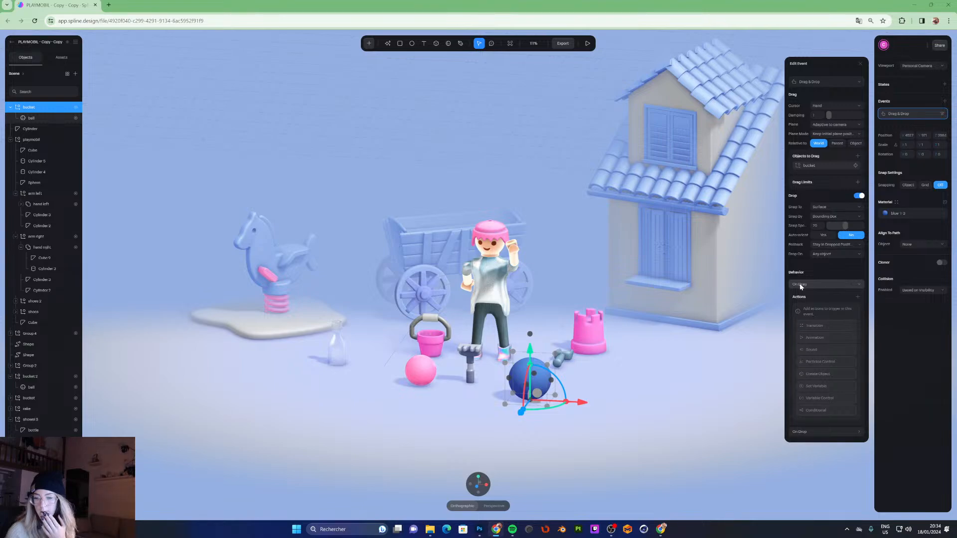
pyautogui.click(824, 326)
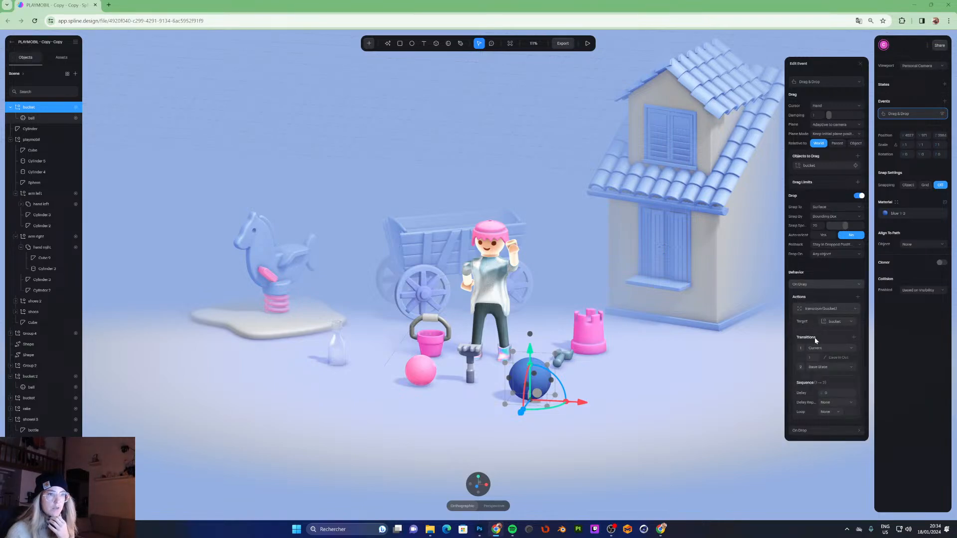
pyautogui.click(864, 310)
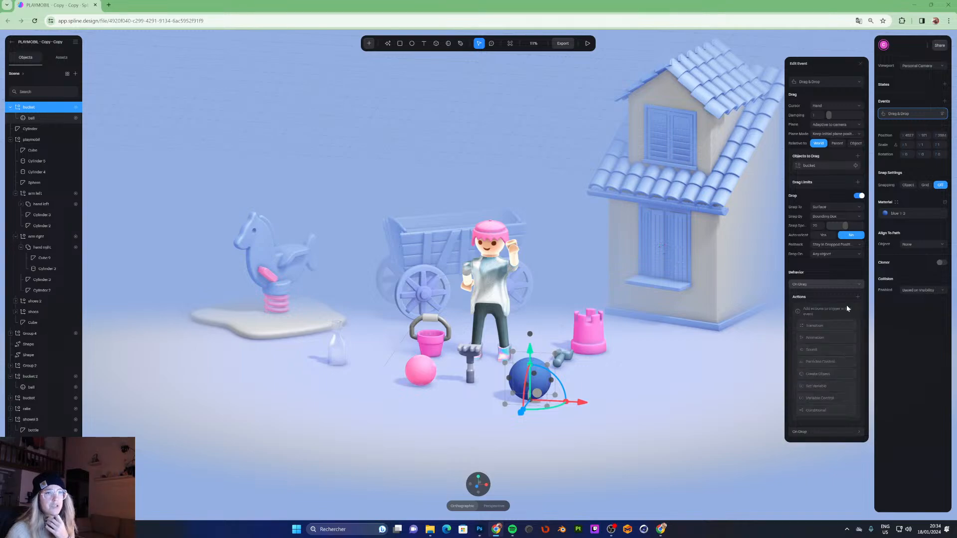
# - Add a Sound action to the On Drag behaviour using the Pop sound from the library
pyautogui.click(816, 349)
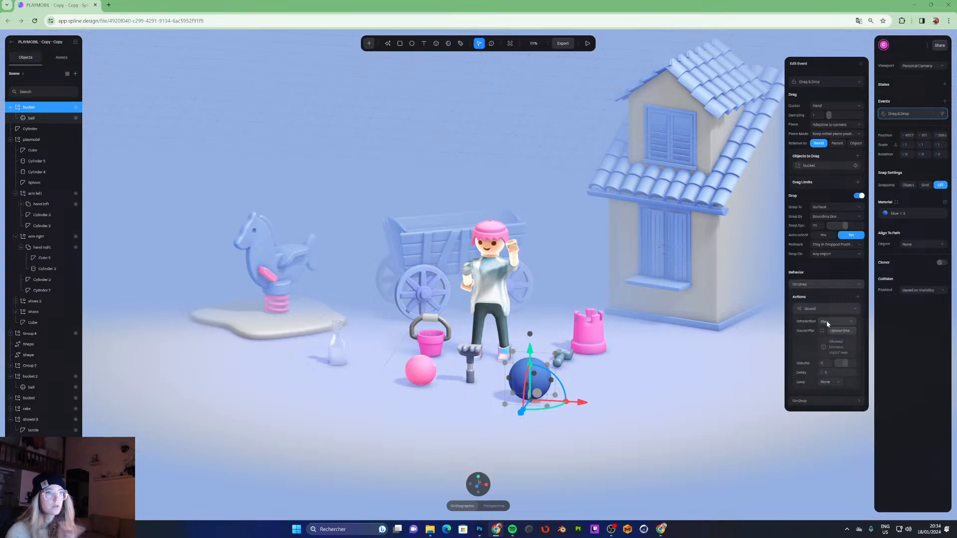
pyautogui.click(823, 332)
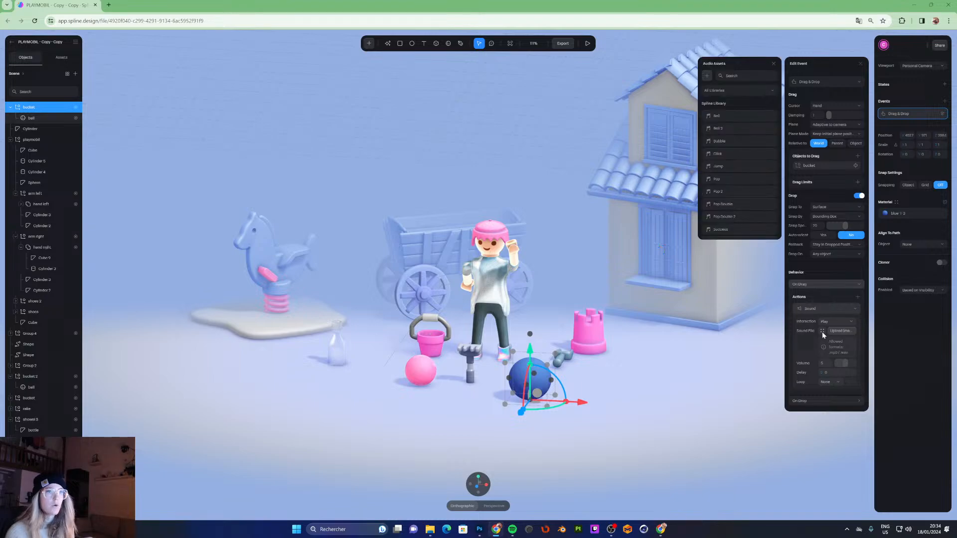
pyautogui.click(720, 181)
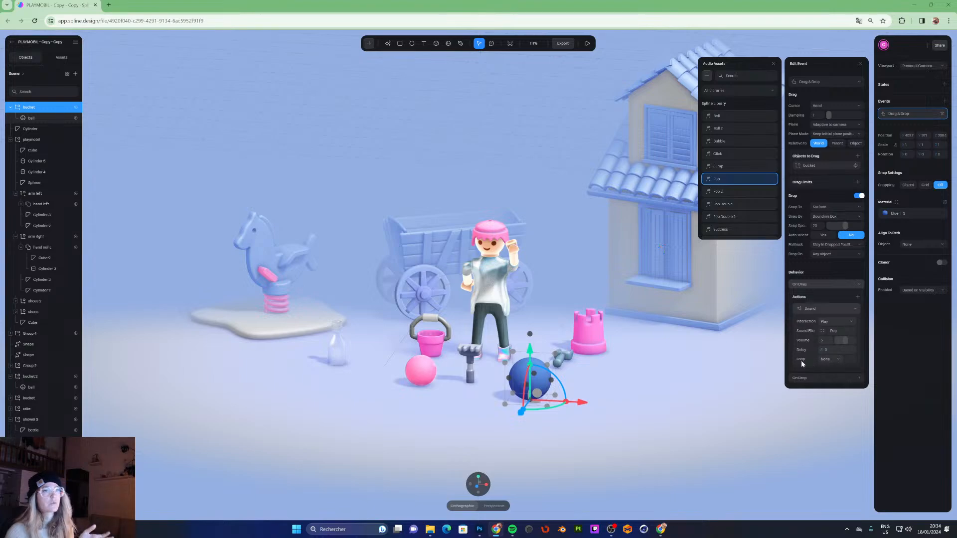
# - Preview the scene and drag the blue ball to hear the sound
pyautogui.click(588, 43)
pyautogui.moveTo(529, 381)
pyautogui.mouseDown()
pyautogui.moveTo(584, 354)
pyautogui.moveTo(614, 382)
pyautogui.moveTo(725, 345)
pyautogui.moveTo(580, 405)
pyautogui.moveTo(485, 393)
pyautogui.moveTo(616, 392)
pyautogui.moveTo(516, 394)
pyautogui.mouseUp()
pyautogui.moveTo(536, 108); pyautogui.dragTo(530, 82)
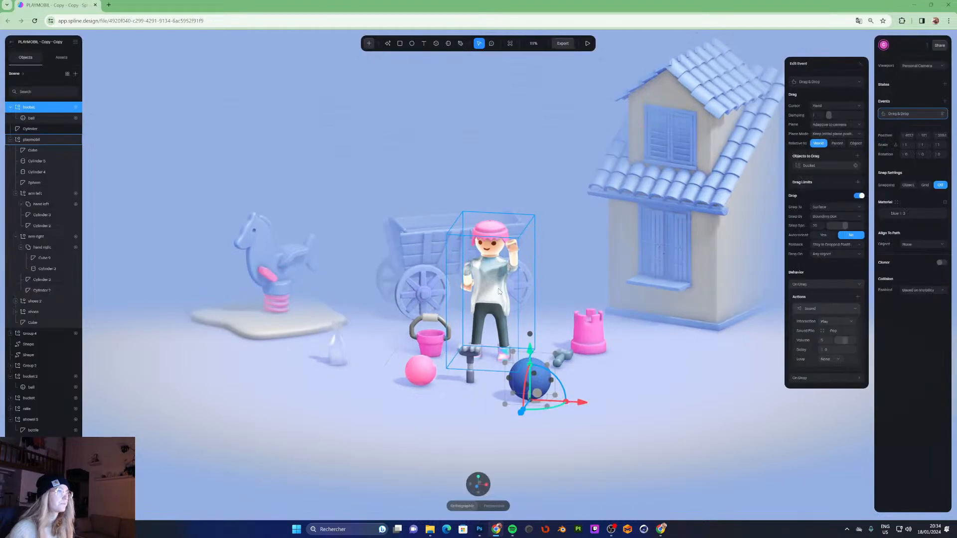
# - Restart the scene preview and click the Playmobil figure to test its waving animation
pyautogui.scroll(5, 620, 196)
pyautogui.keyDown('alt'); pyautogui.moveTo(624, 193); pyautogui.dragTo(634, 152); pyautogui.keyUp('alt')
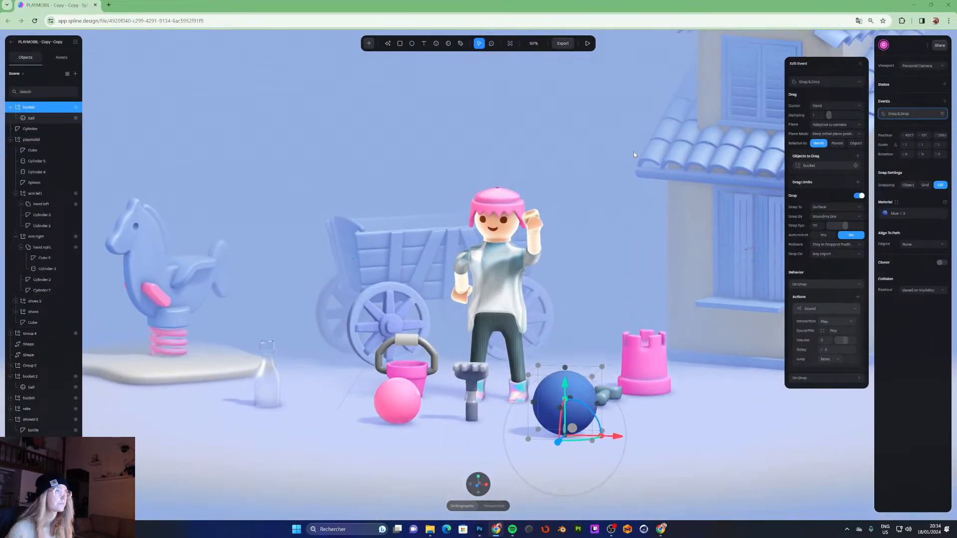
pyautogui.click(588, 43)
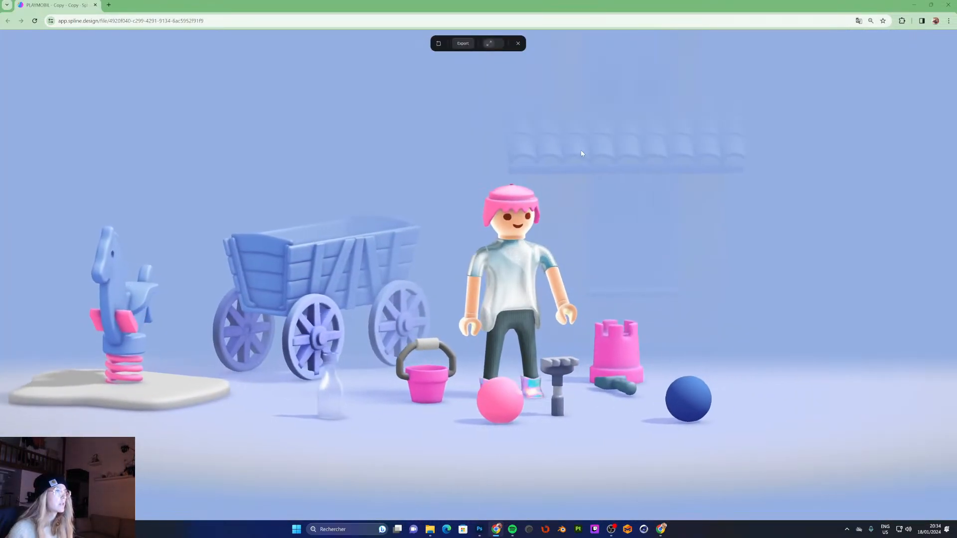
pyautogui.click(530, 272)
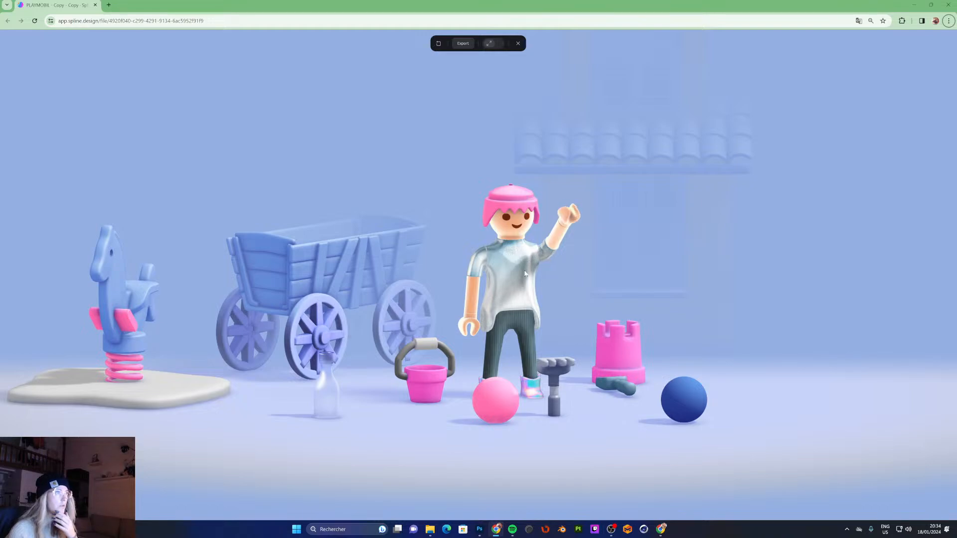
# - Drag the blue ball, pink castle, shovel, pink ball and bucket around the preview to test dropping
pyautogui.moveTo(674, 387)
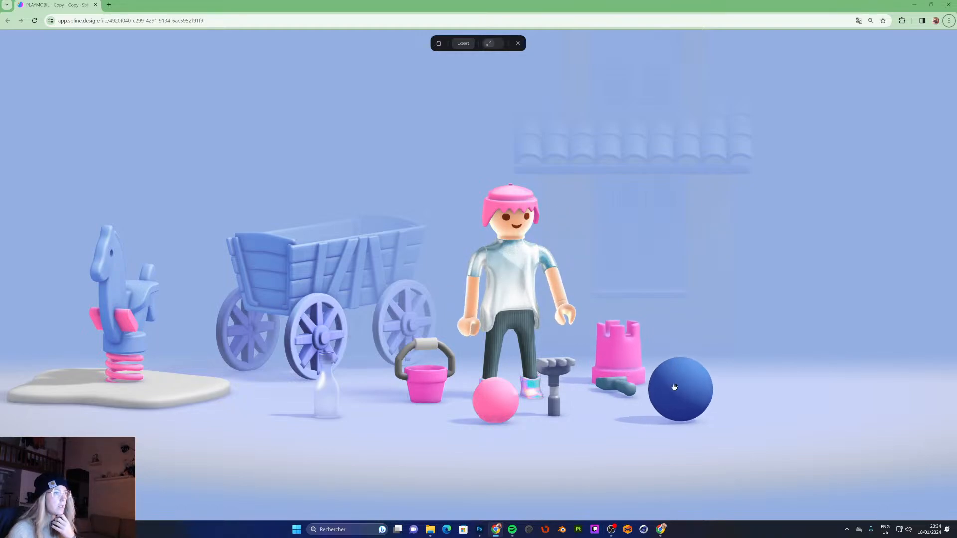
pyautogui.moveTo(674, 387); pyautogui.dragTo(741, 367)
pyautogui.moveTo(599, 357); pyautogui.dragTo(667, 377)
pyautogui.moveTo(755, 344); pyautogui.dragTo(700, 415)
pyautogui.moveTo(673, 352); pyautogui.dragTo(590, 340)
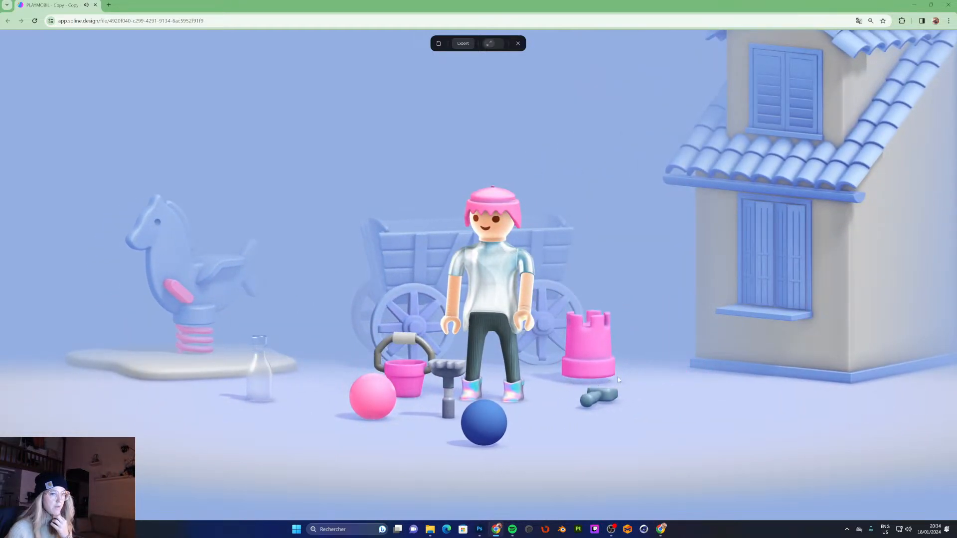
pyautogui.moveTo(607, 394); pyautogui.dragTo(674, 392)
pyautogui.moveTo(595, 366); pyautogui.dragTo(563, 454)
pyautogui.moveTo(413, 389); pyautogui.dragTo(363, 406)
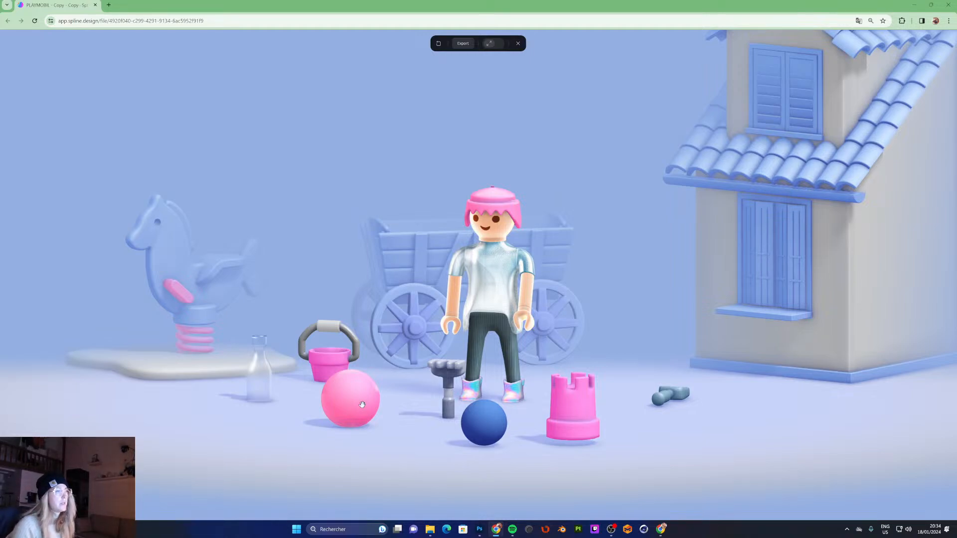
# - Orbit the preview camera around the scene to inspect it from different angles
pyautogui.moveTo(620, 214); pyautogui.dragTo(657, 215)
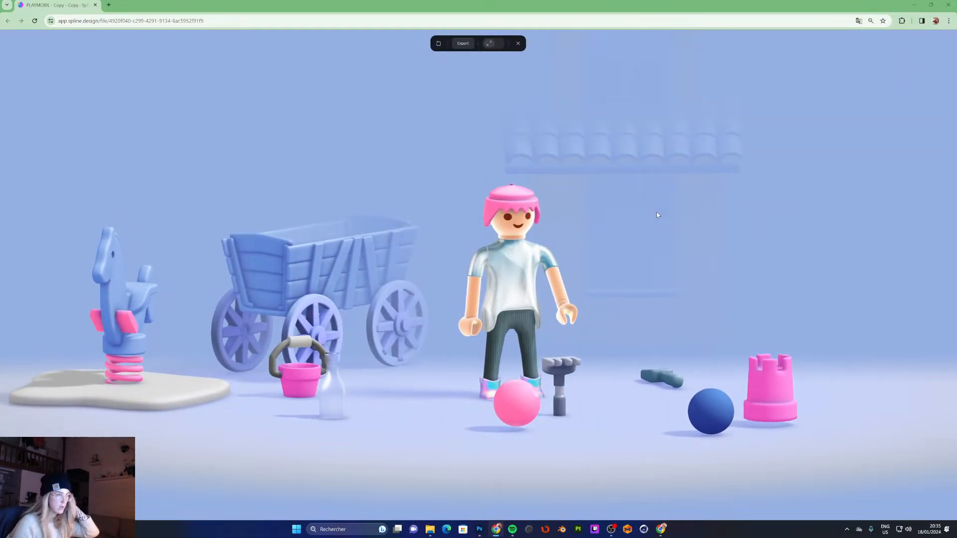
pyautogui.moveTo(657, 215)
pyautogui.mouseDown()
pyautogui.moveTo(620, 209)
pyautogui.moveTo(647, 212)
pyautogui.mouseUp()
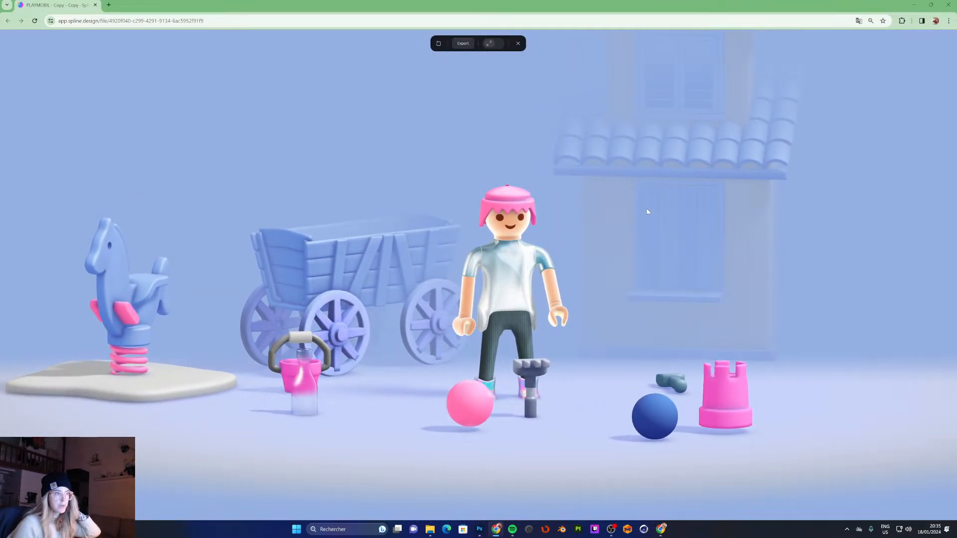
pyautogui.moveTo(647, 210); pyautogui.dragTo(631, 210)
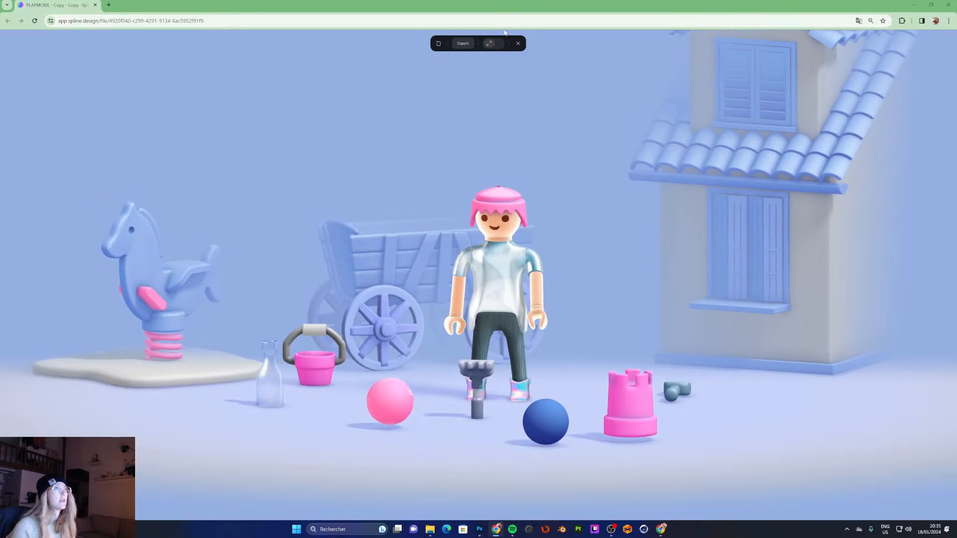
pyautogui.scroll(3, 513, 148)
pyautogui.moveTo(513, 160); pyautogui.dragTo(513, 204)
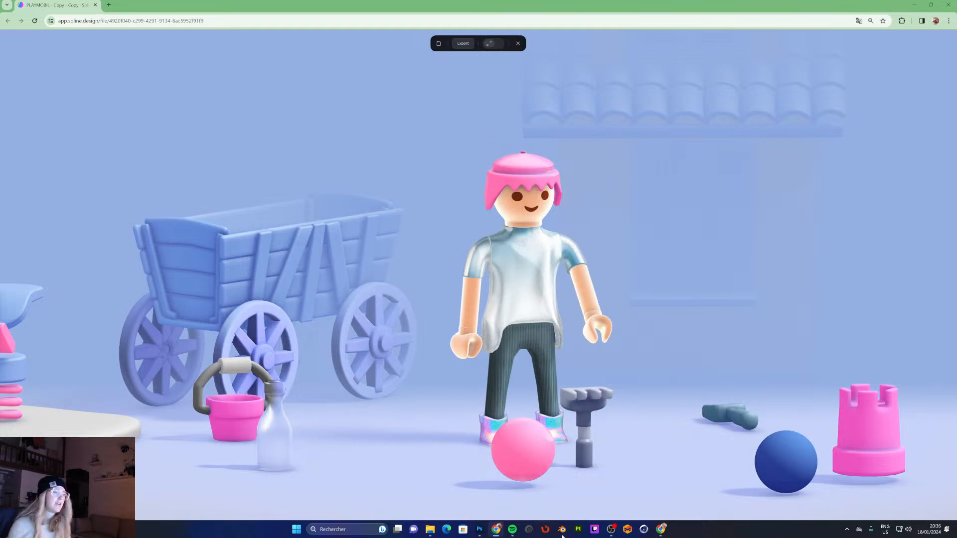
pyautogui.click(612, 529)
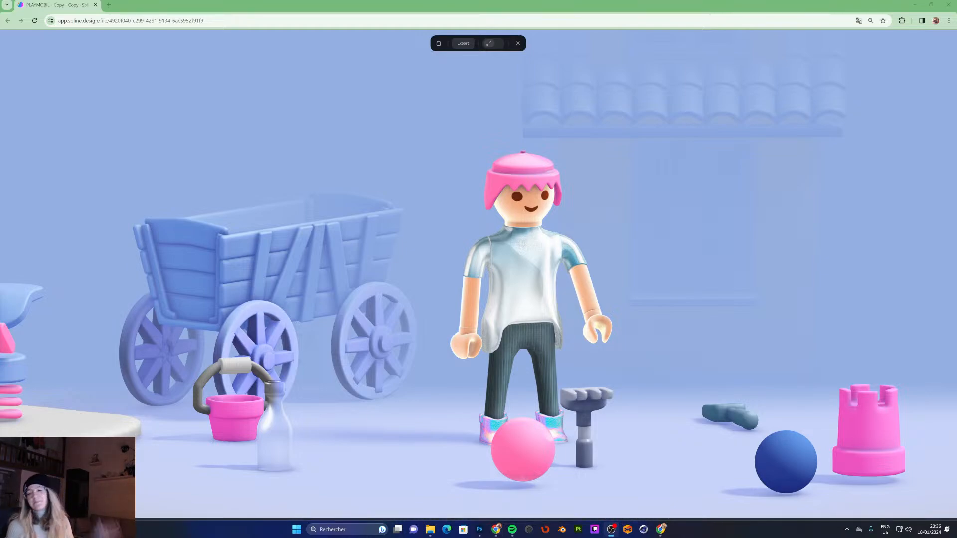